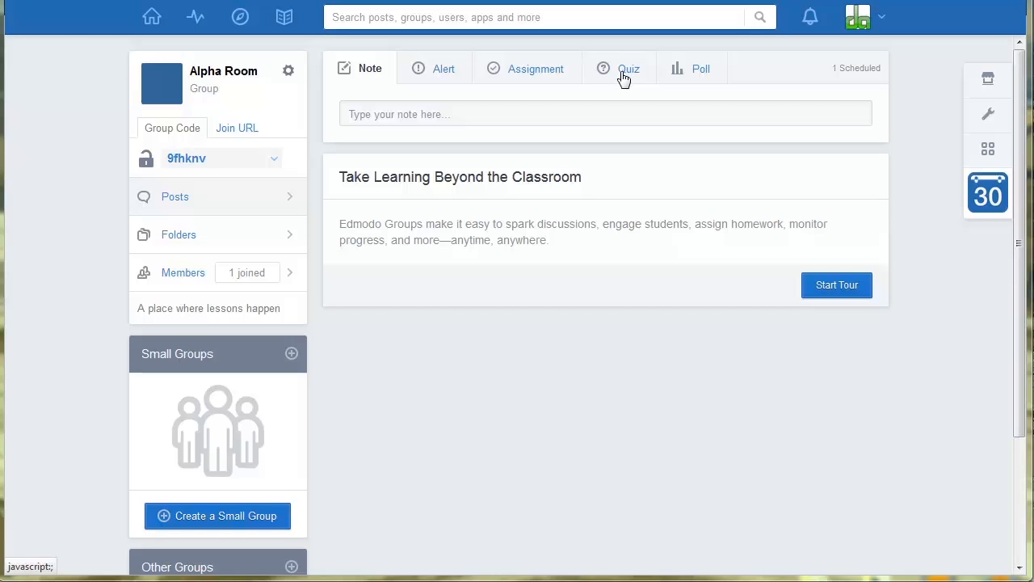
# - Create a new quiz for the Alpha Room group and title it "Whio Recovery"
pyautogui.click(624, 72)
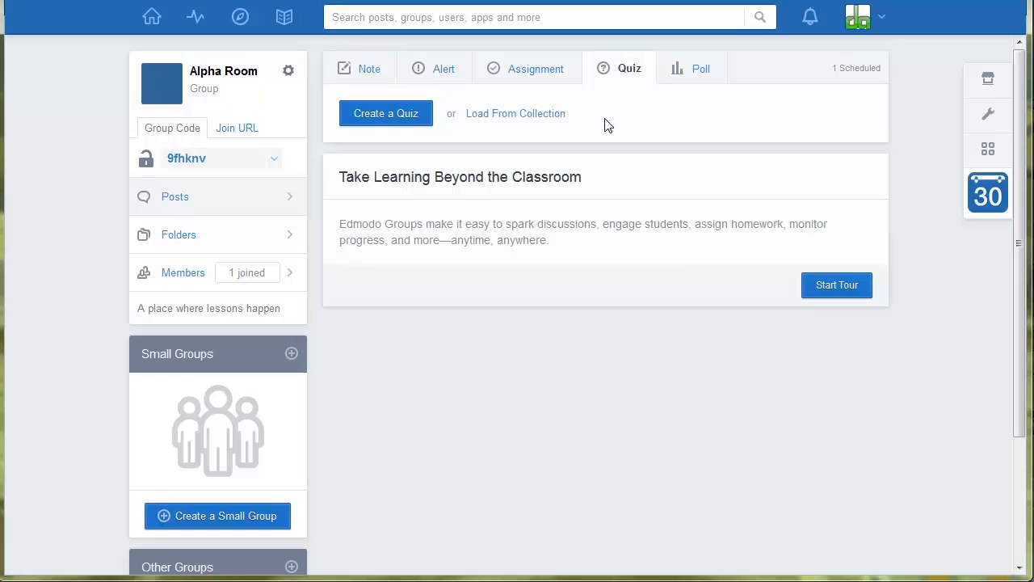
pyautogui.click(399, 114)
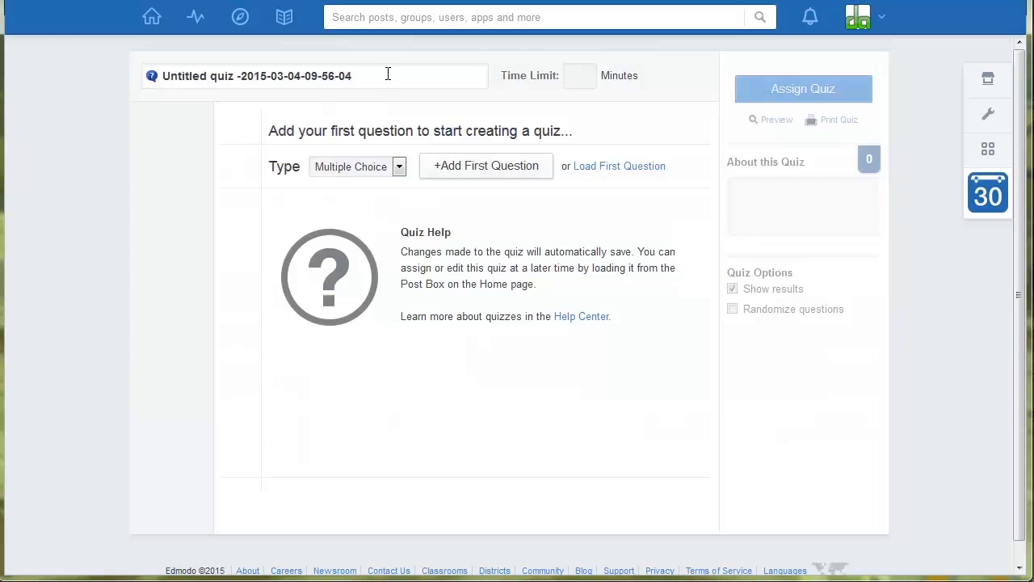
pyautogui.moveTo(388, 74); pyautogui.dragTo(581, 123)
pyautogui.press('BackSpace')
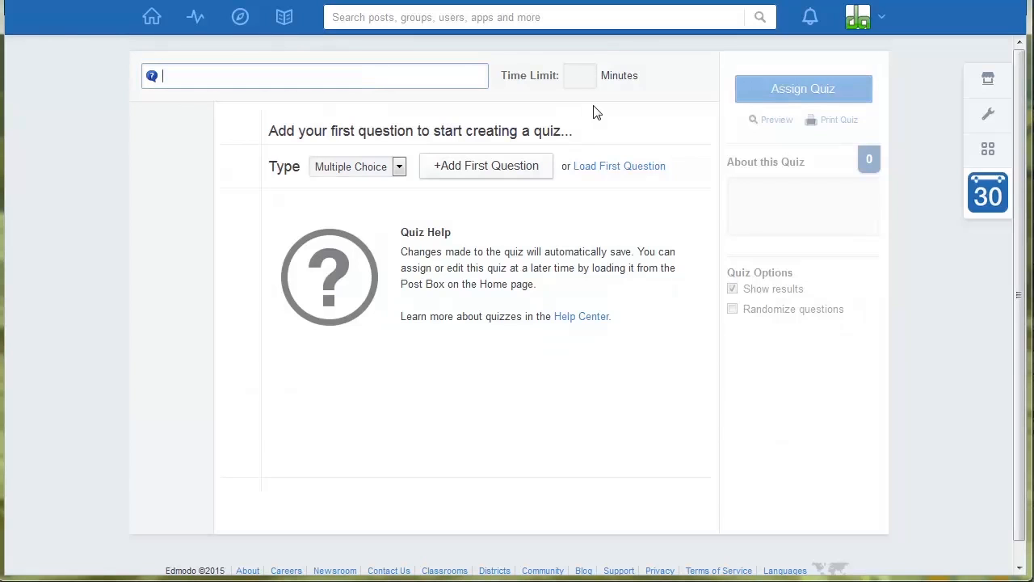
pyautogui.write('Whio Recovery')
# - Set the quiz's time limit to 20 minutes
pyautogui.click(581, 80)
pyautogui.write('60')
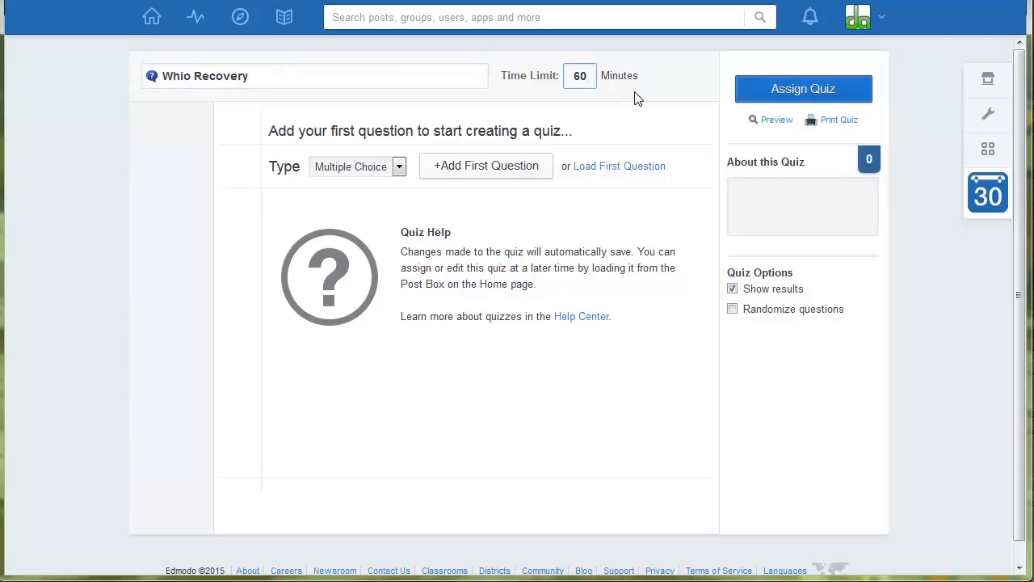
pyautogui.press('BackSpace')
pyautogui.press('BackSpace')
pyautogui.write('20')
# - Add a Multiple Choice question as the first question of the quiz
pyautogui.click(396, 167)
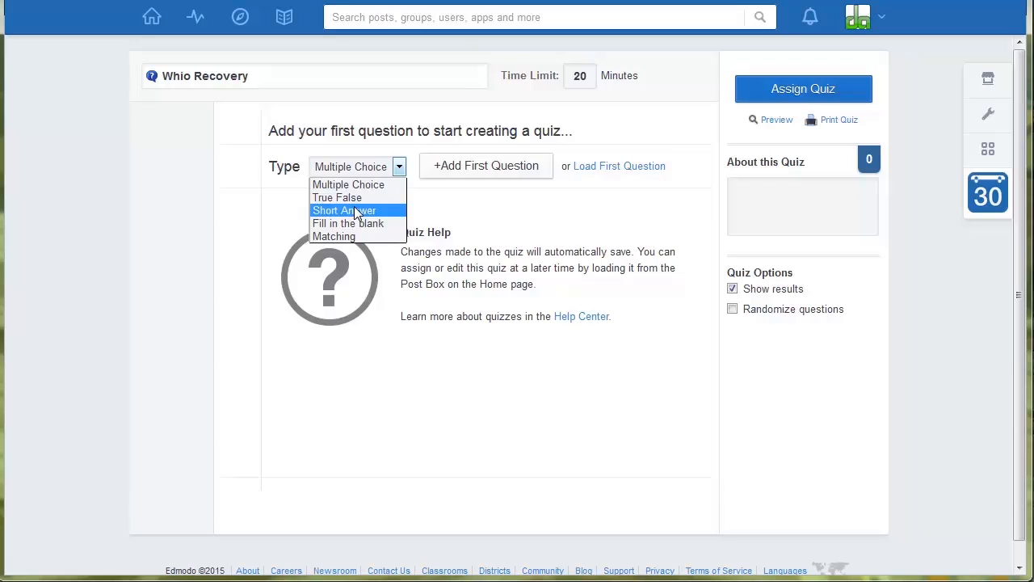
pyautogui.click(492, 202)
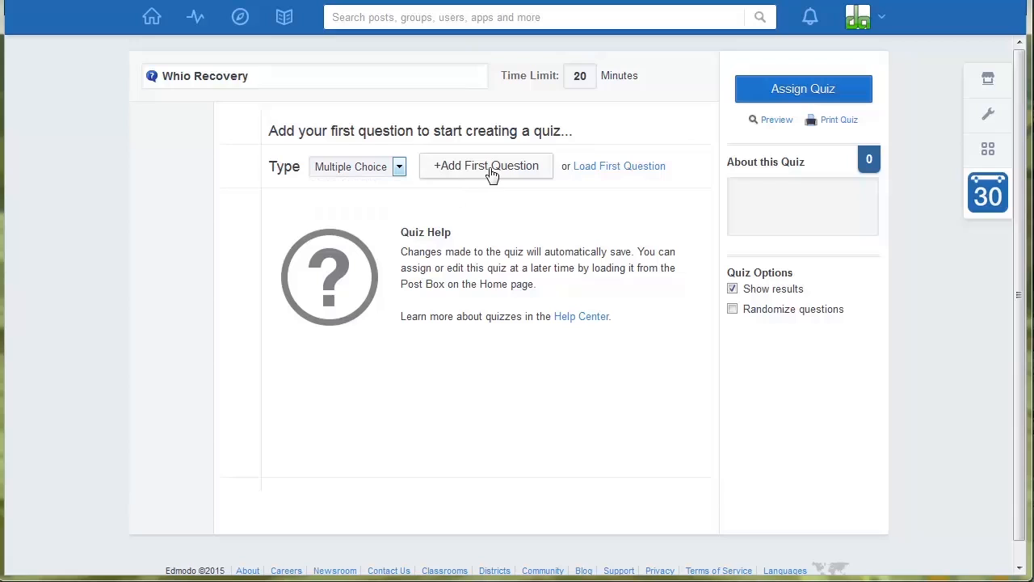
pyautogui.click(502, 172)
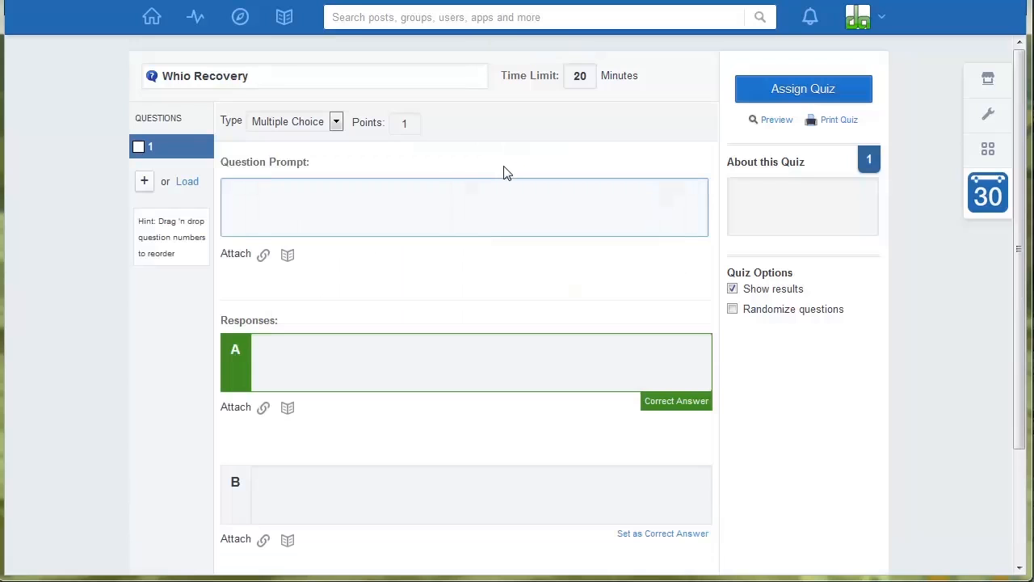
pyautogui.click(510, 218)
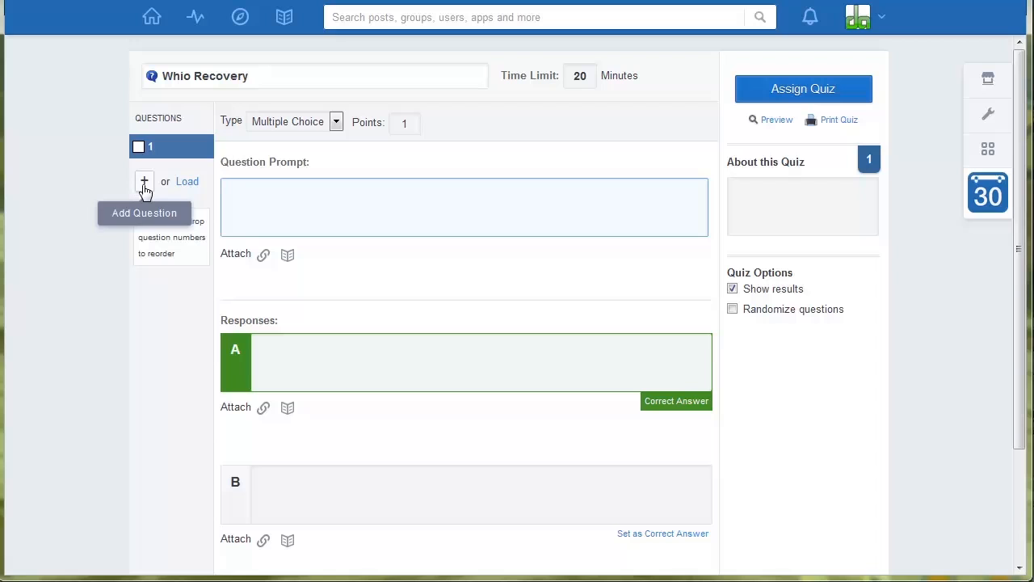
# - Look through the previously created questions that can be loaded into the quiz
pyautogui.click(188, 183)
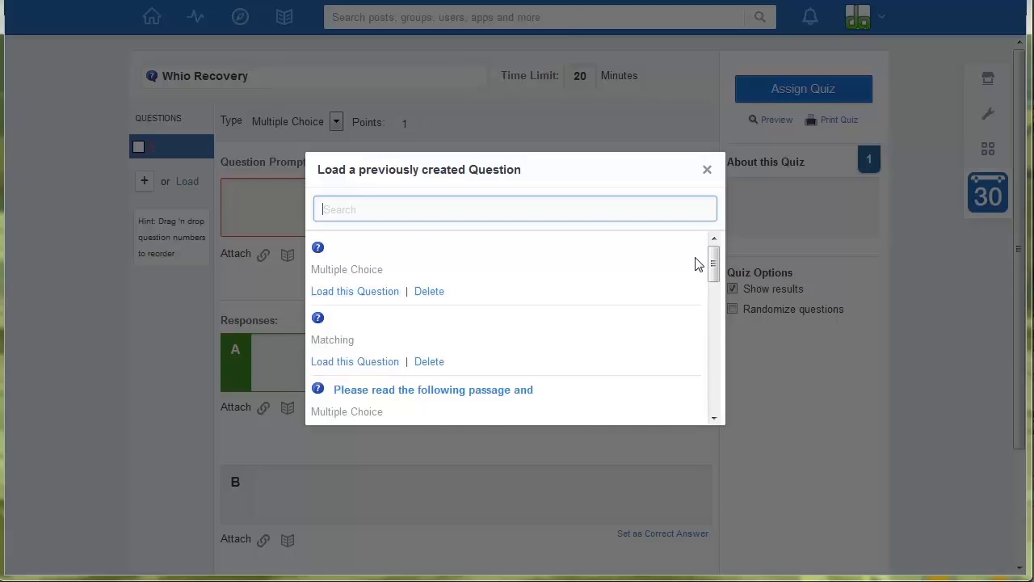
pyautogui.moveTo(711, 260)
pyautogui.mouseDown()
pyautogui.moveTo(711, 392)
pyautogui.moveTo(714, 243)
pyautogui.mouseUp()
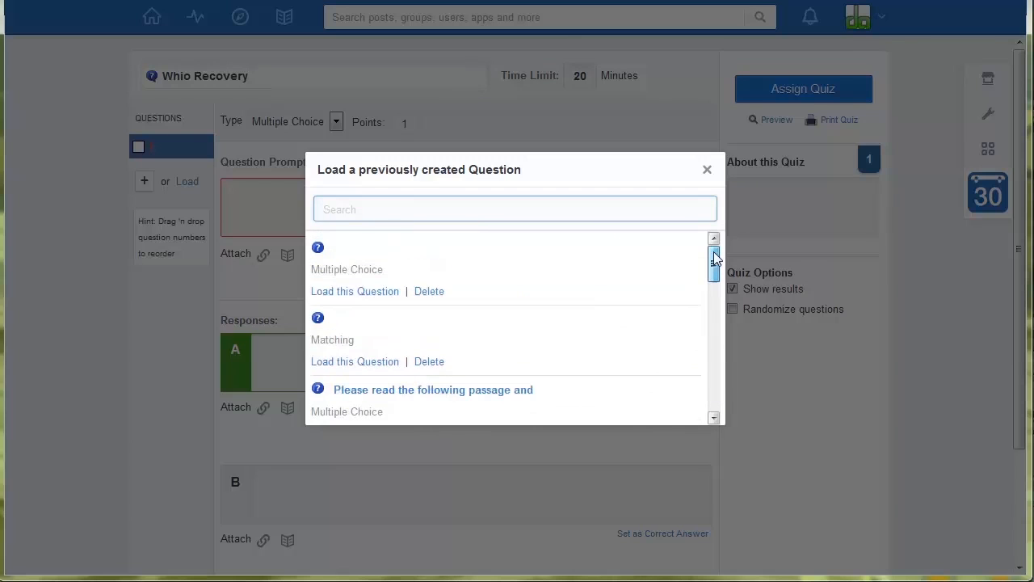
pyautogui.click(708, 170)
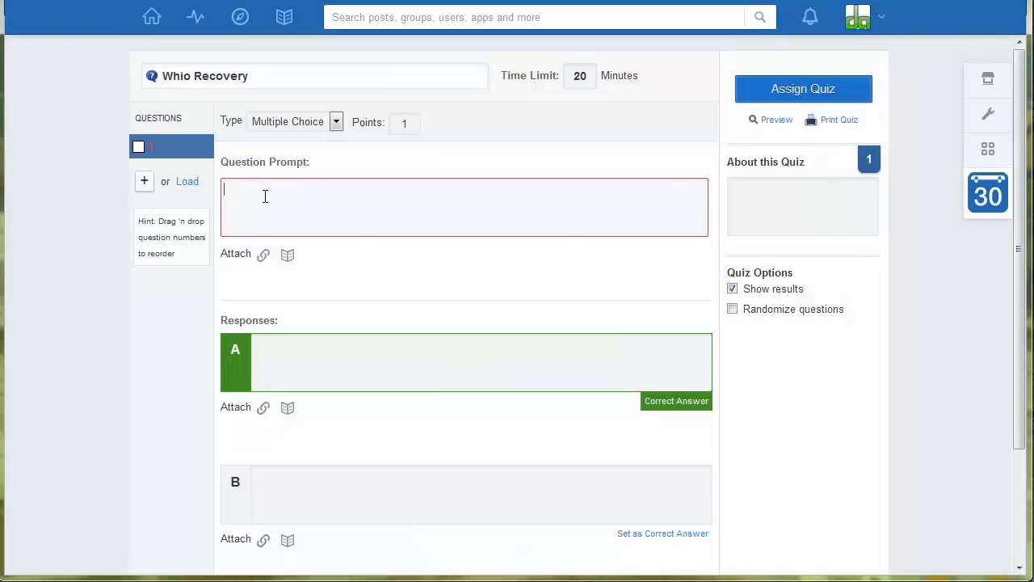
# - Set the question prompt to "Watch this video and answer how many additional breeding pairs of Whio have been added since the water flow has been increased?"
pyautogui.write('Watch this video and answer how many additional breeding pairs of Whio have been added since the water flow has been increased?')
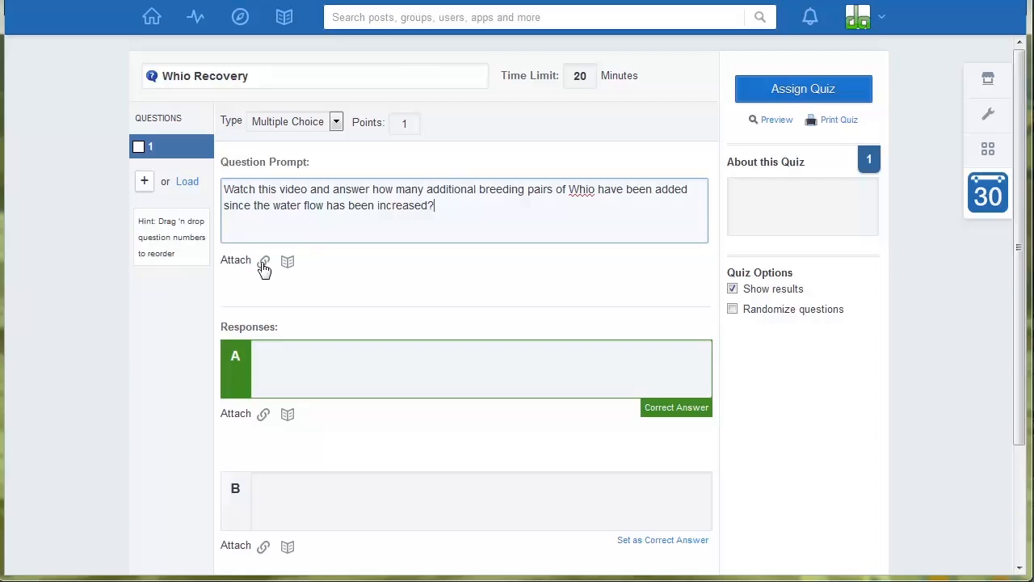
pyautogui.click(263, 262)
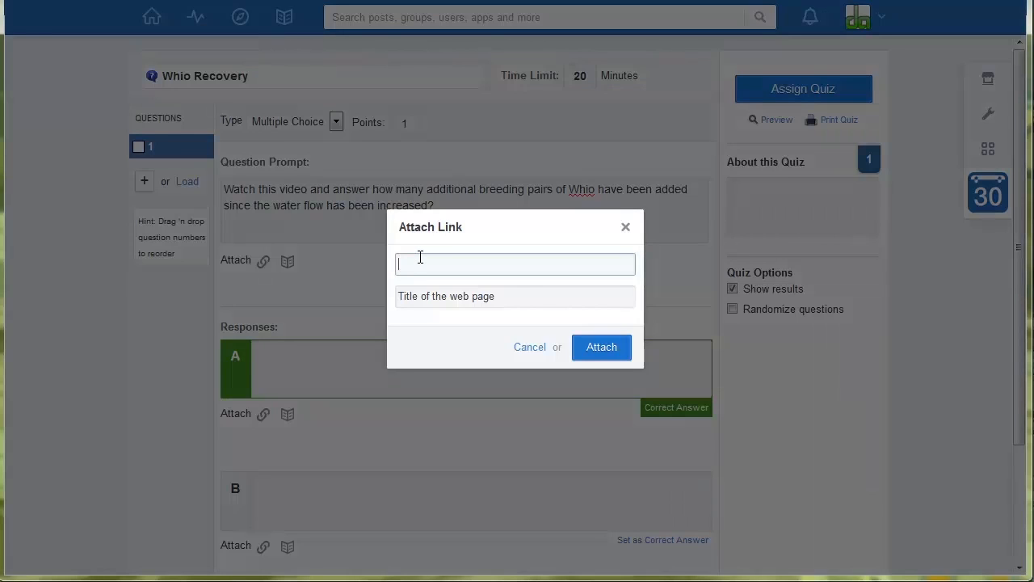
pyautogui.write('https://www.youtube.com/watch?v=0j0xDcBMnrc')
pyautogui.click(497, 299)
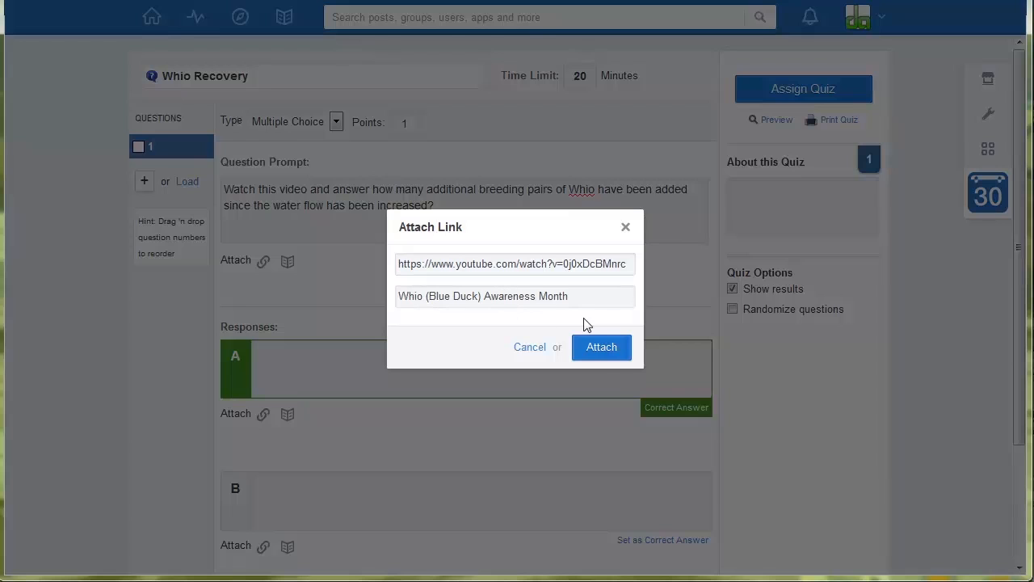
pyautogui.click(610, 349)
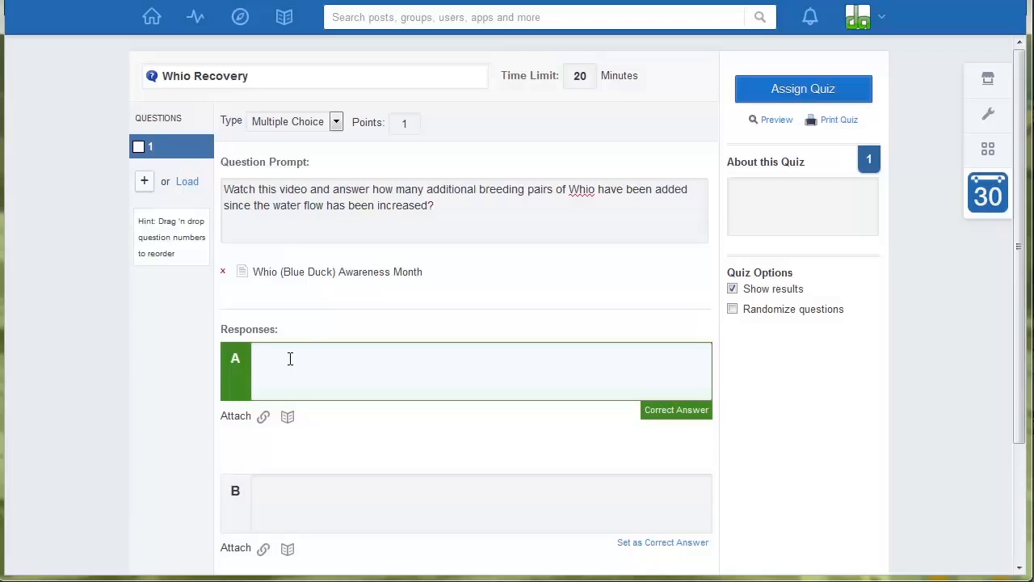
# - Enter 90, 60, 30 and 2500 as responses A to D, adding two extra responses to the question
pyautogui.write('90')
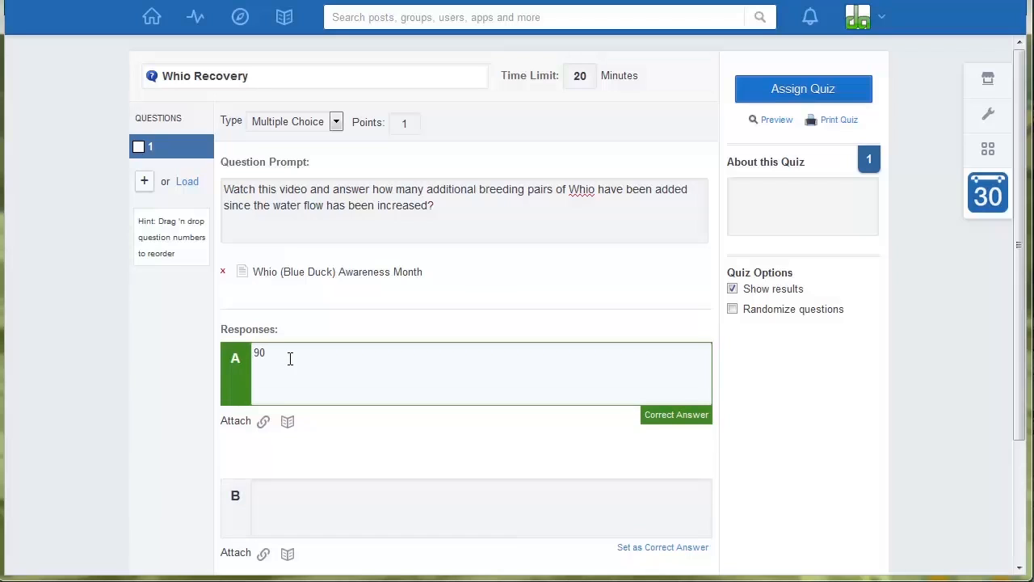
pyautogui.click(278, 488)
pyautogui.write('60')
pyautogui.scroll(-3, 370, 442)
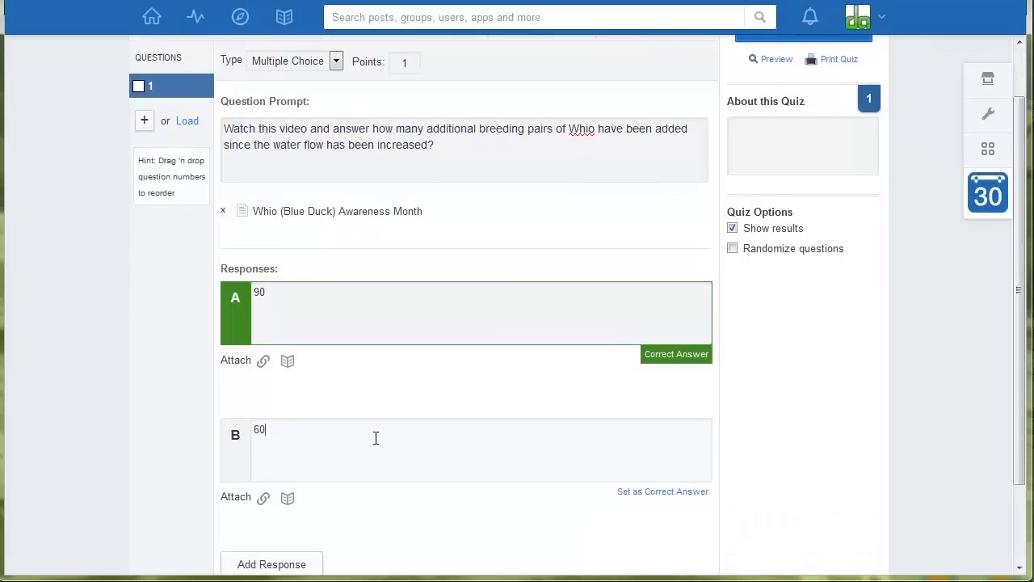
pyautogui.click(272, 496)
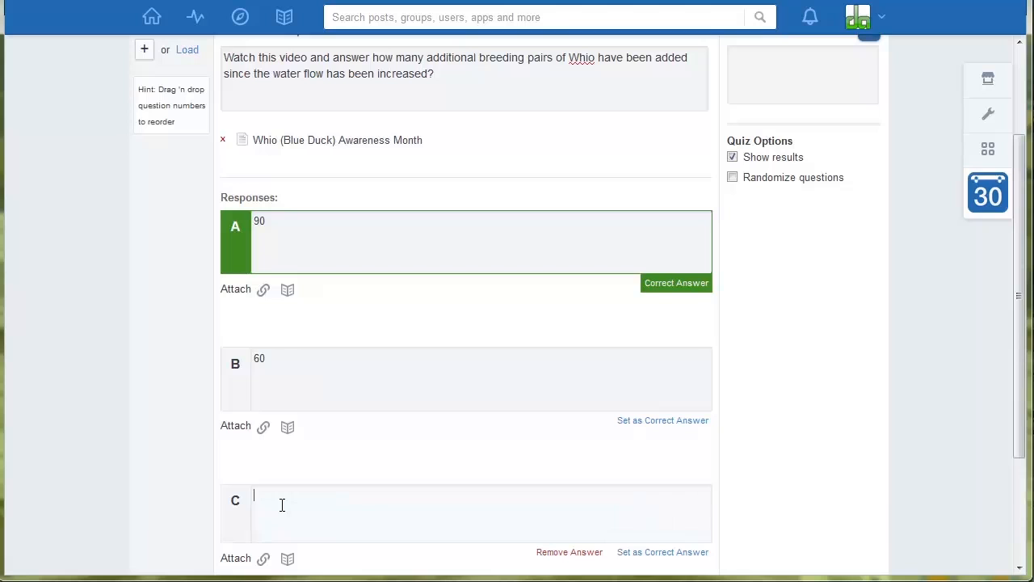
pyautogui.write('30')
pyautogui.scroll(-3, 412, 521)
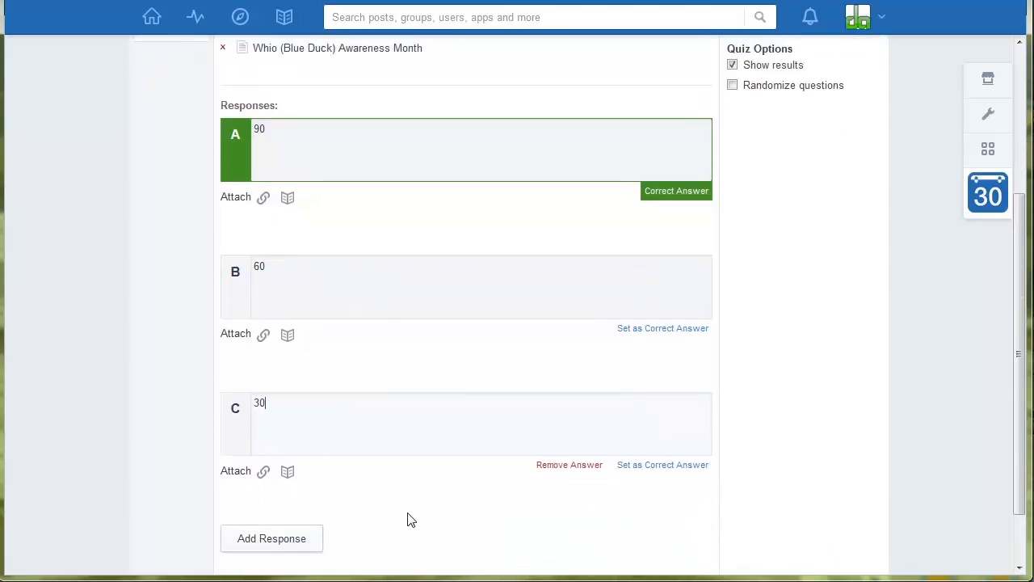
pyautogui.click(273, 517)
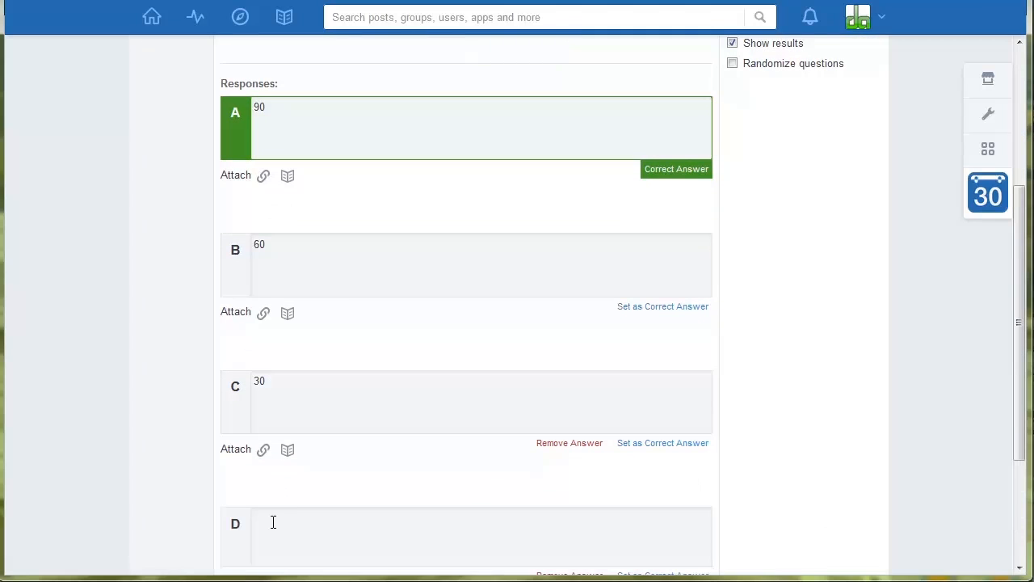
pyautogui.click(273, 522)
pyautogui.write('2500')
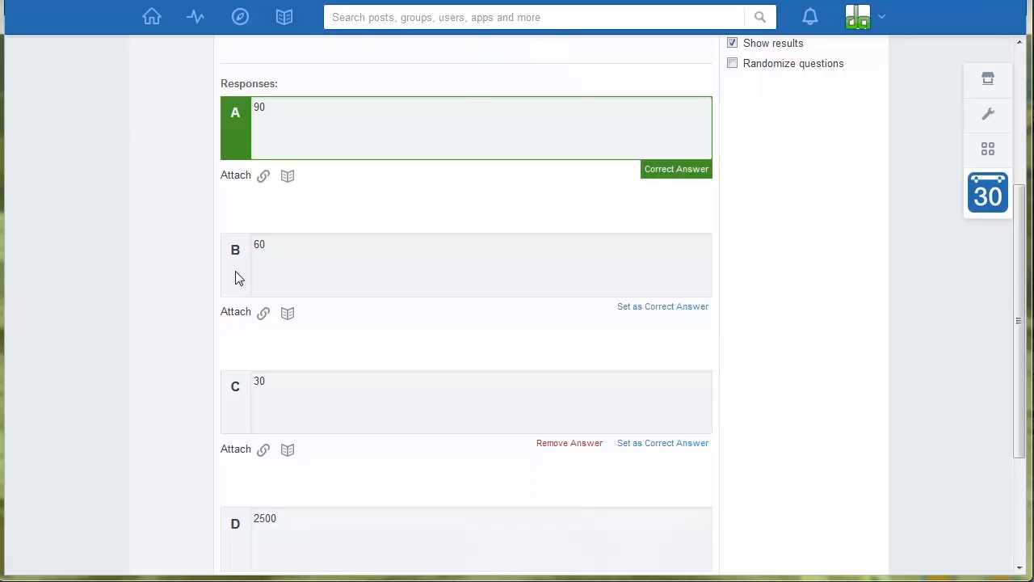
# - Set response B, 60, as the correct answer to the first question
pyautogui.click(663, 306)
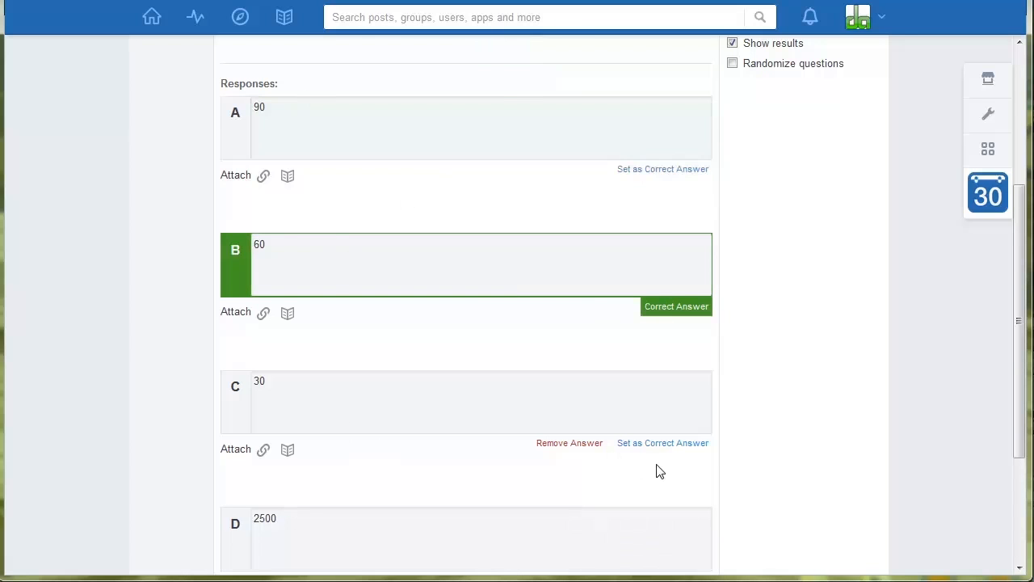
pyautogui.scroll(-3, 662, 468)
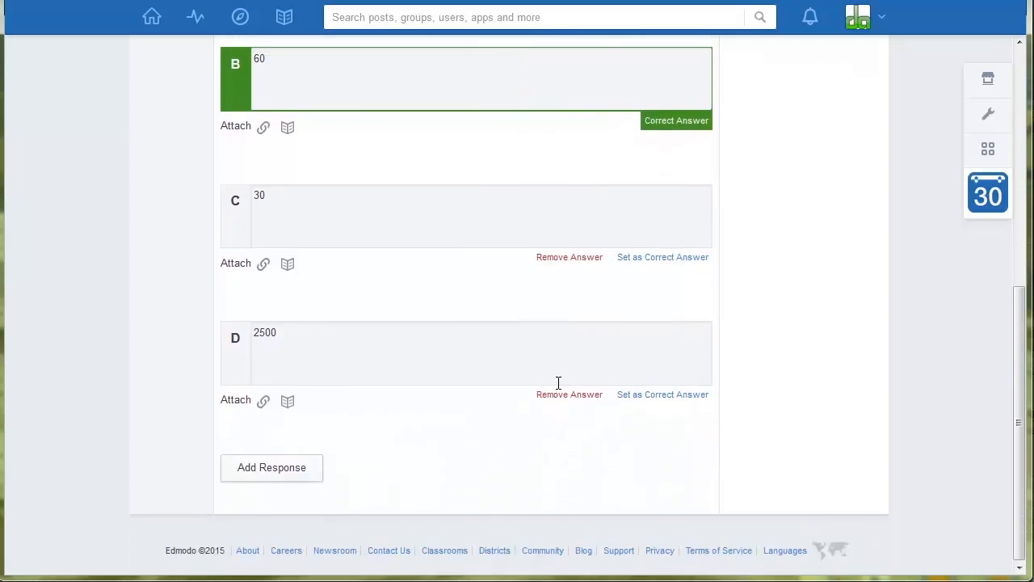
pyautogui.scroll(6, 557, 382)
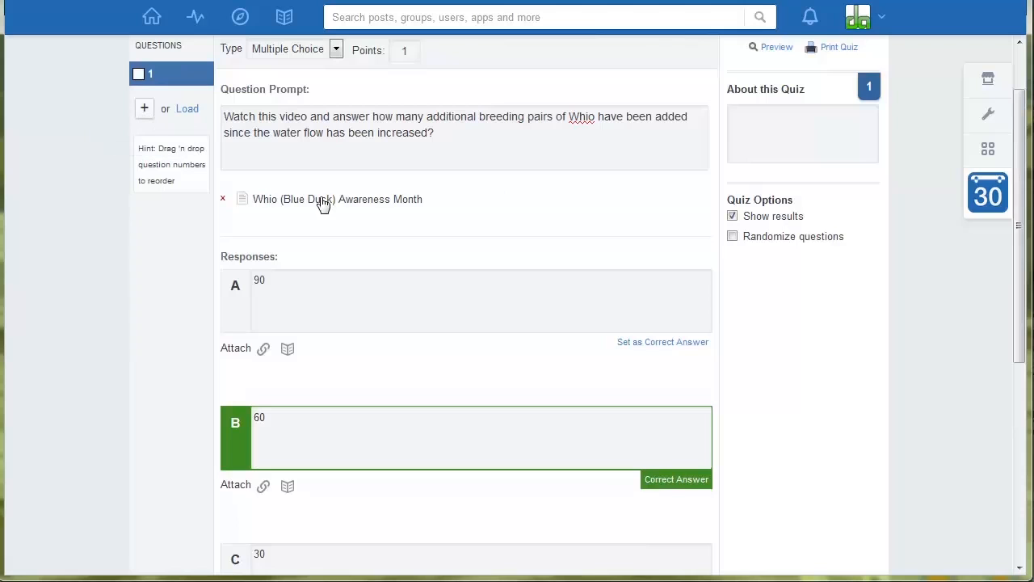
pyautogui.scroll(1, 331, 212)
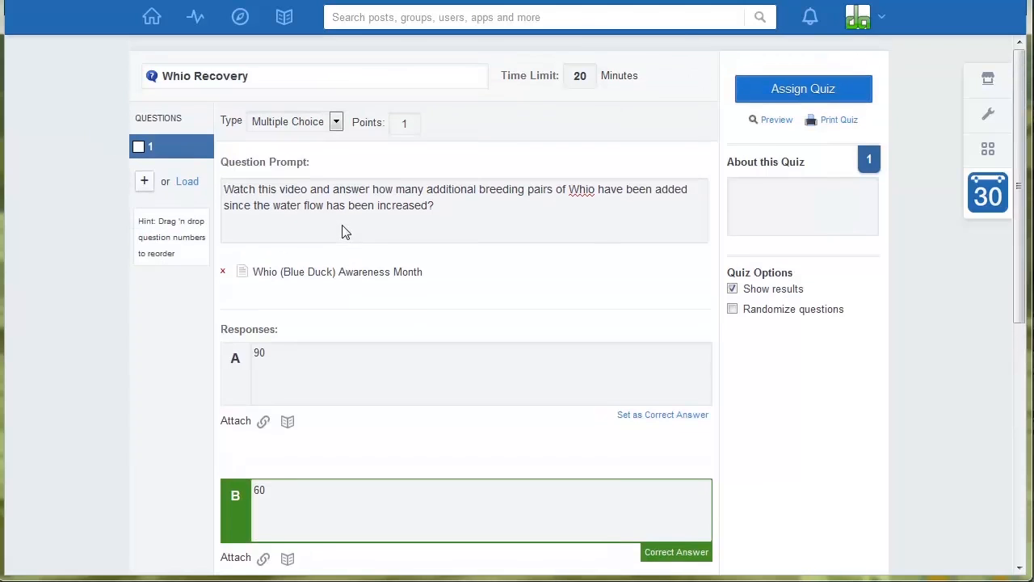
# - Add a True False question with the prompt "The Whio do not exist in any other country other than New Zealand"
pyautogui.click(143, 183)
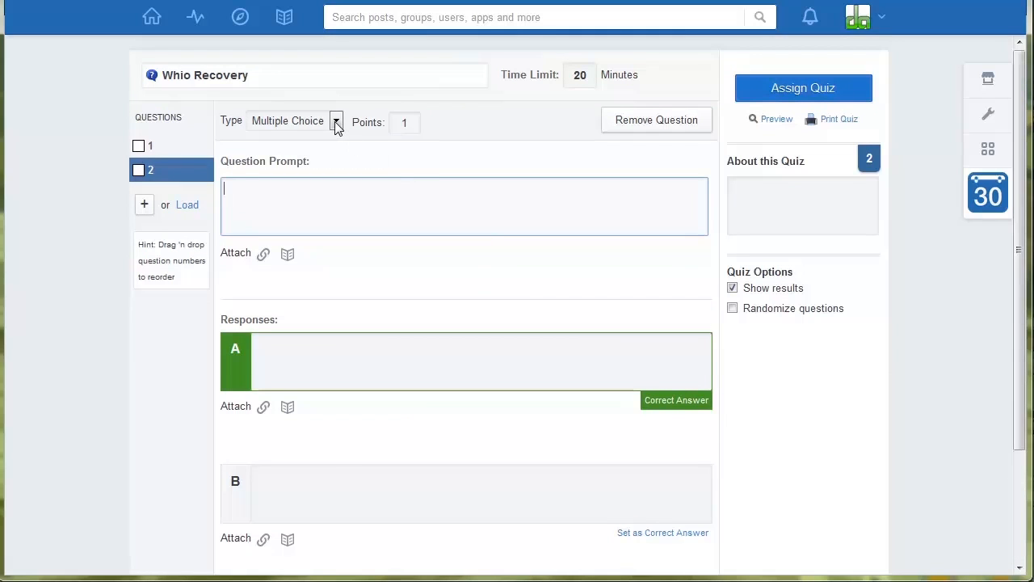
pyautogui.click(336, 123)
pyautogui.click(304, 153)
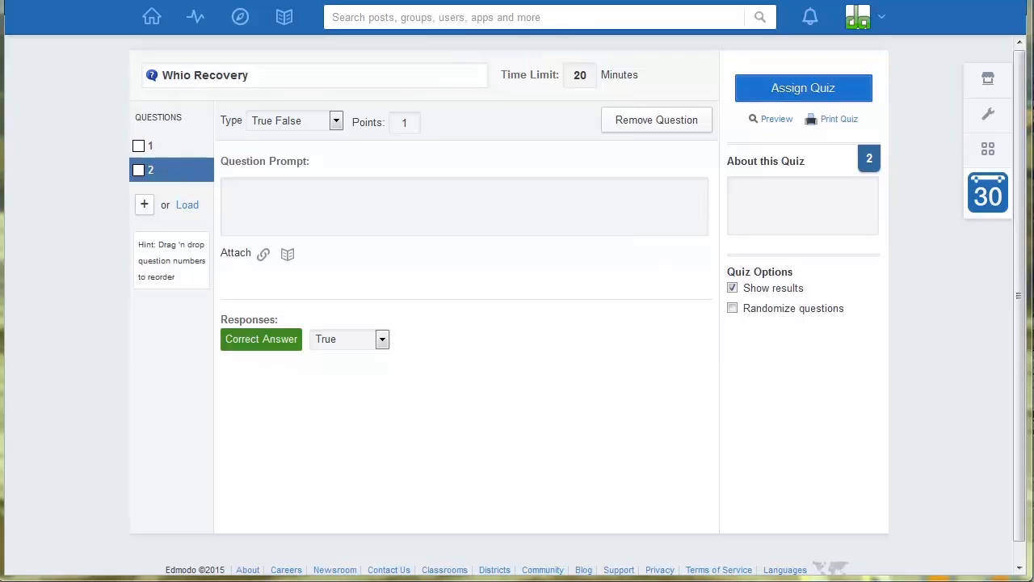
pyautogui.click(245, 193)
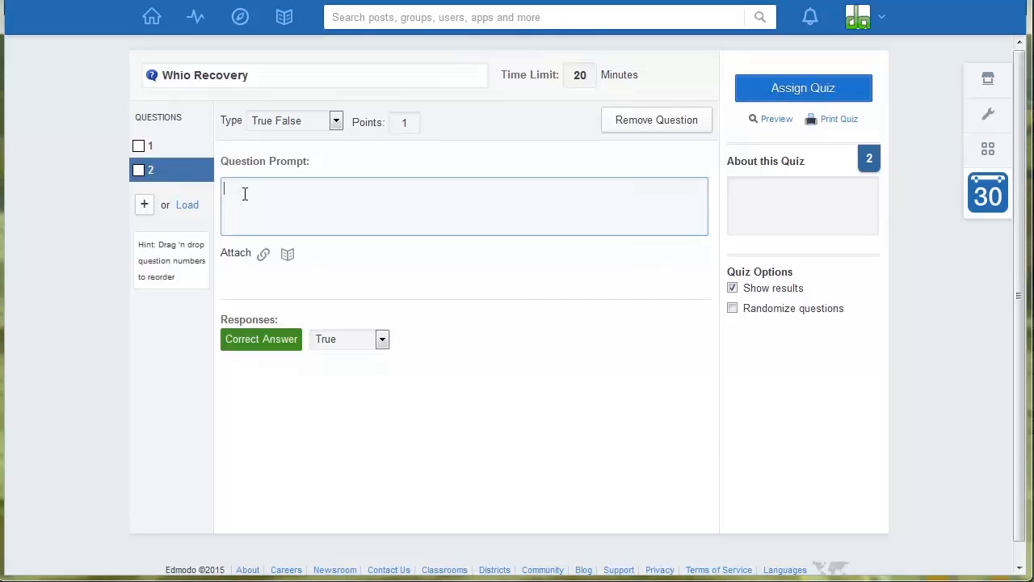
pyautogui.write('The Whio do not exist in any other country other than New Zealand')
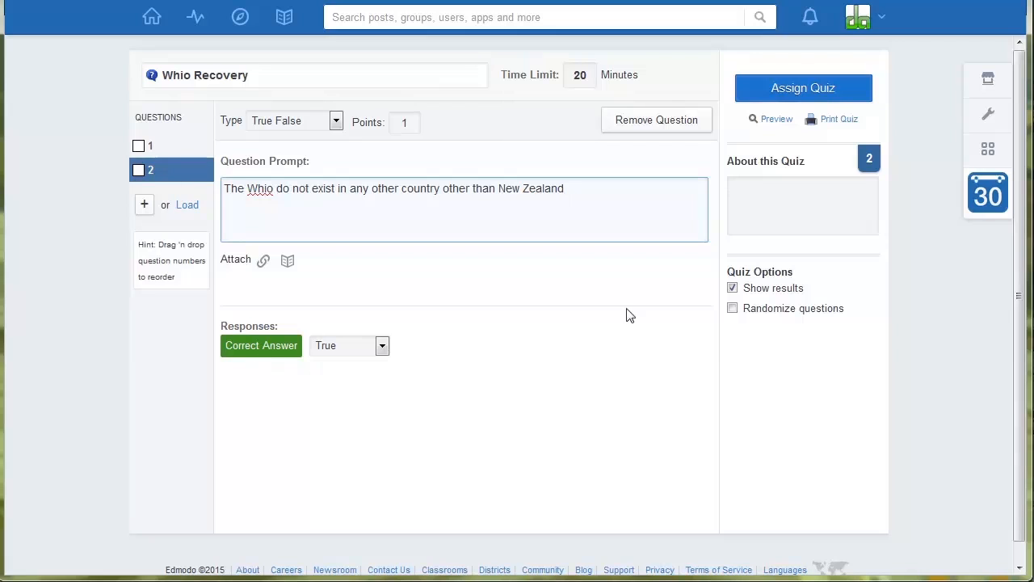
# - Add a Short Answer question: "Having watched the movie do you think that the stoat is the only threat to the Whio on the river? Explain your answer?"
pyautogui.click(143, 207)
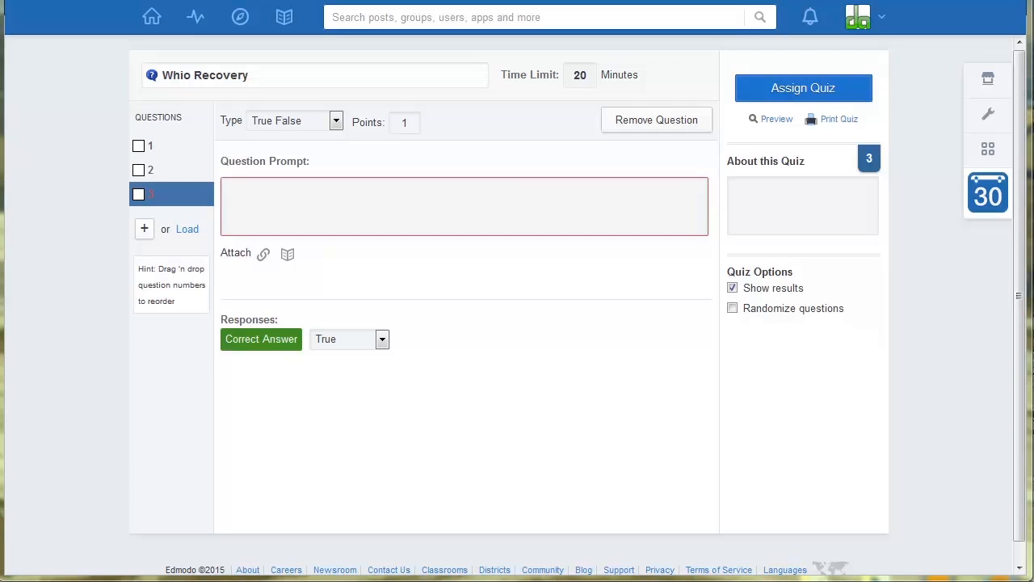
pyautogui.click(335, 122)
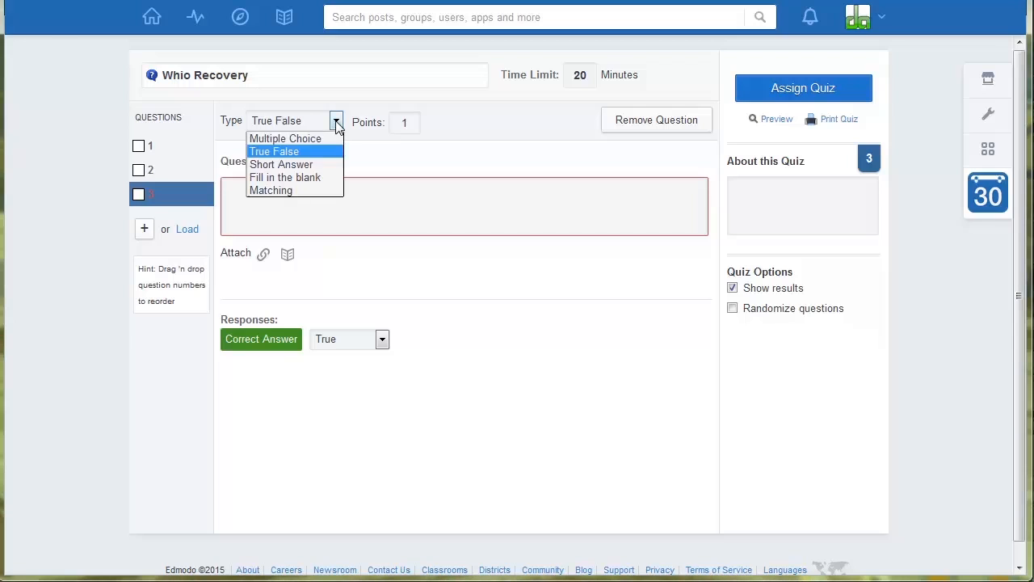
pyautogui.click(316, 164)
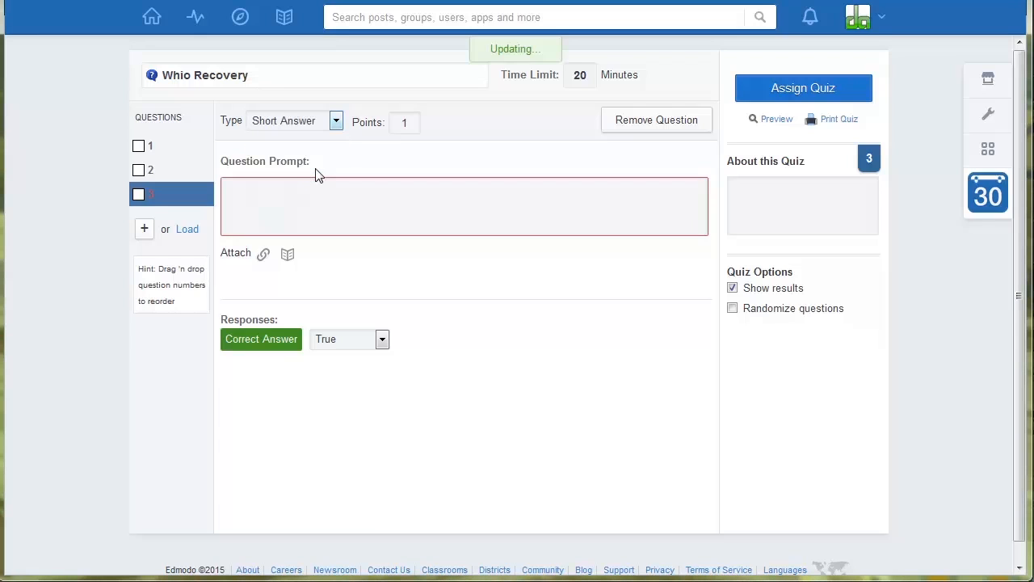
pyautogui.click(232, 196)
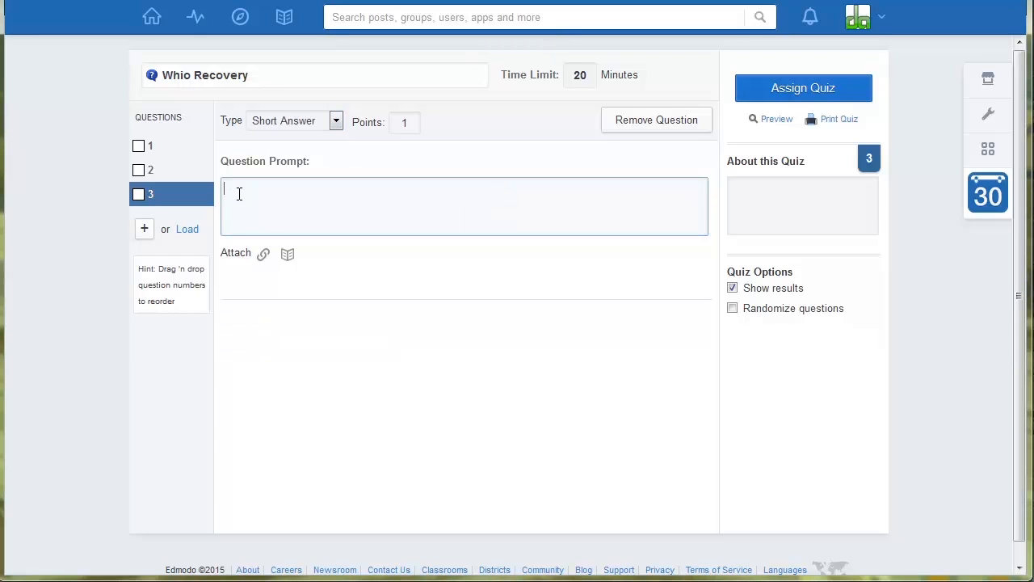
pyautogui.write('Having watched the movie do you think that the stoat  is the only threat to the Whio on the river?  Explain your answer?')
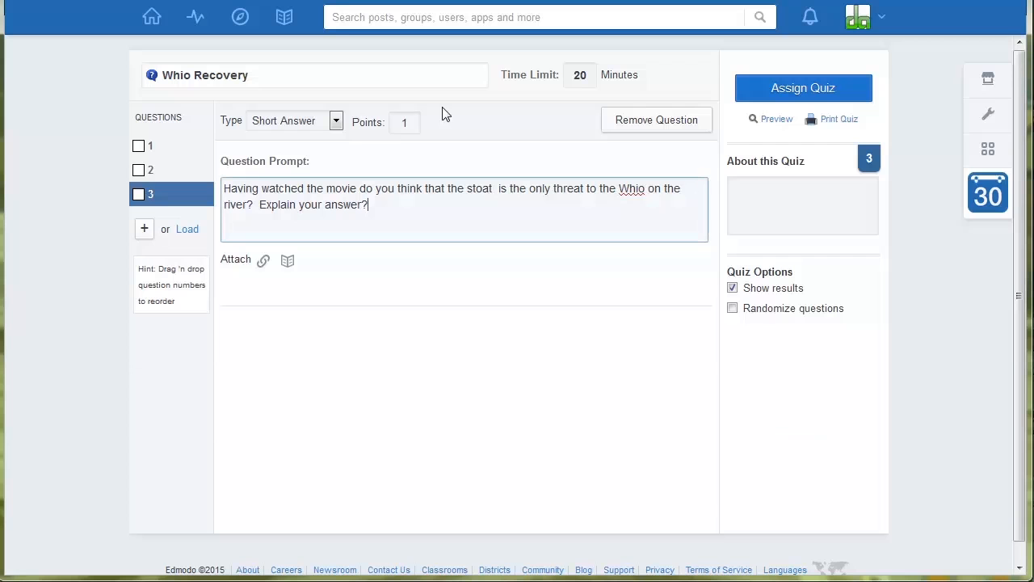
# - Attach a link to the Short Answer question, using the pasted question text as its address and "Whio" as its title
pyautogui.click(263, 260)
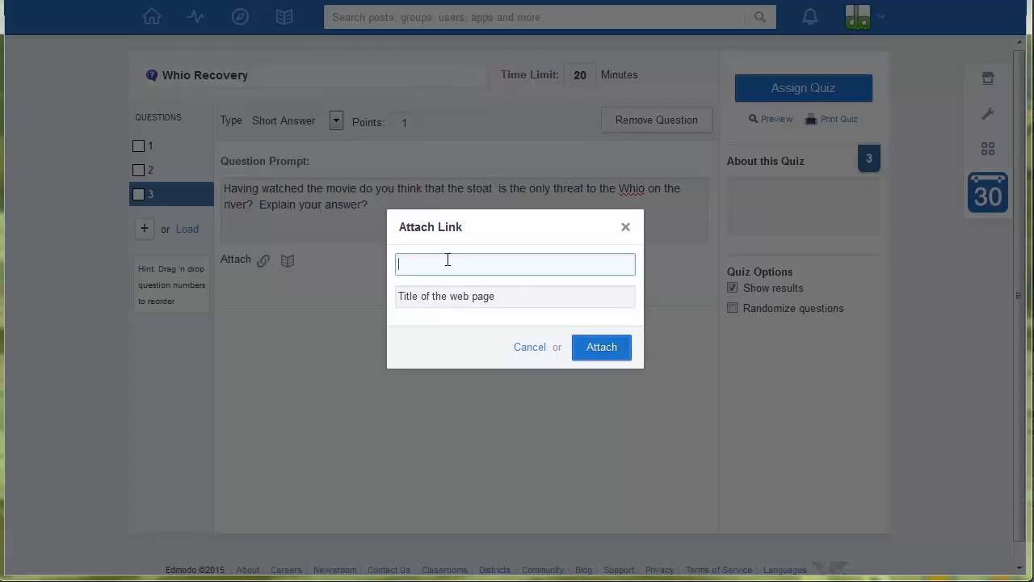
pyautogui.hotkey('ctrl', 'v')
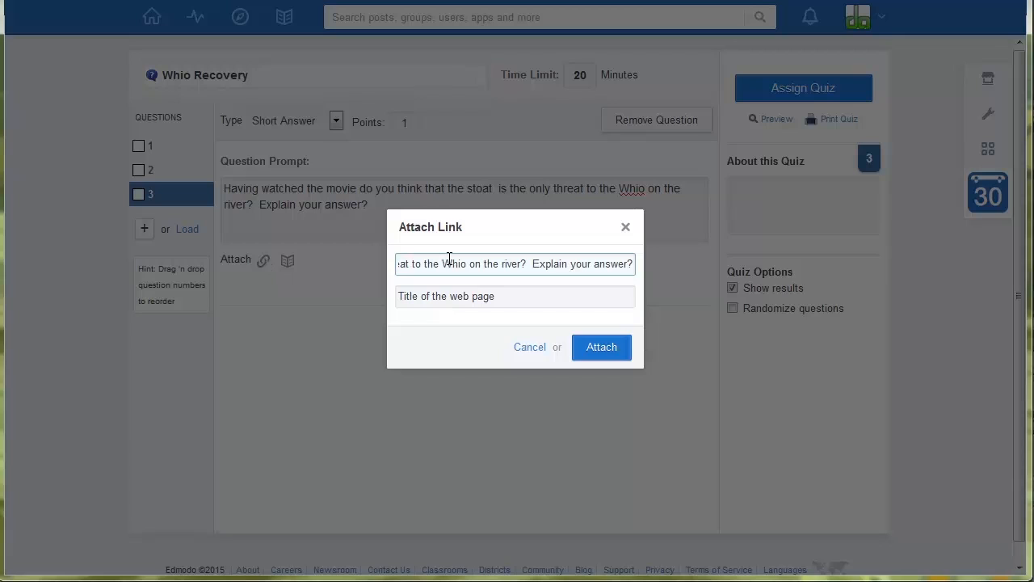
pyautogui.click(602, 347)
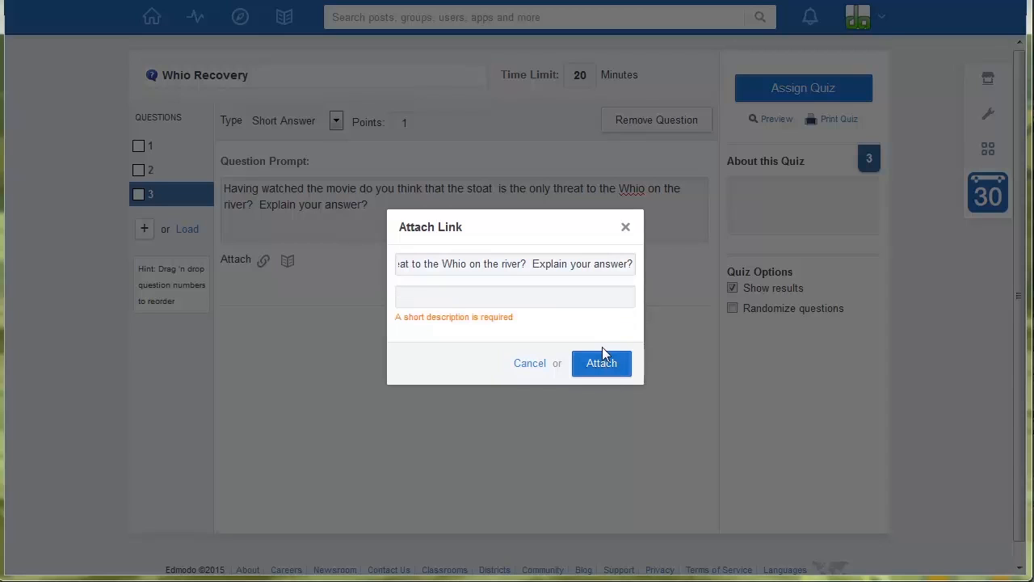
pyautogui.click(440, 298)
pyautogui.write('Whio')
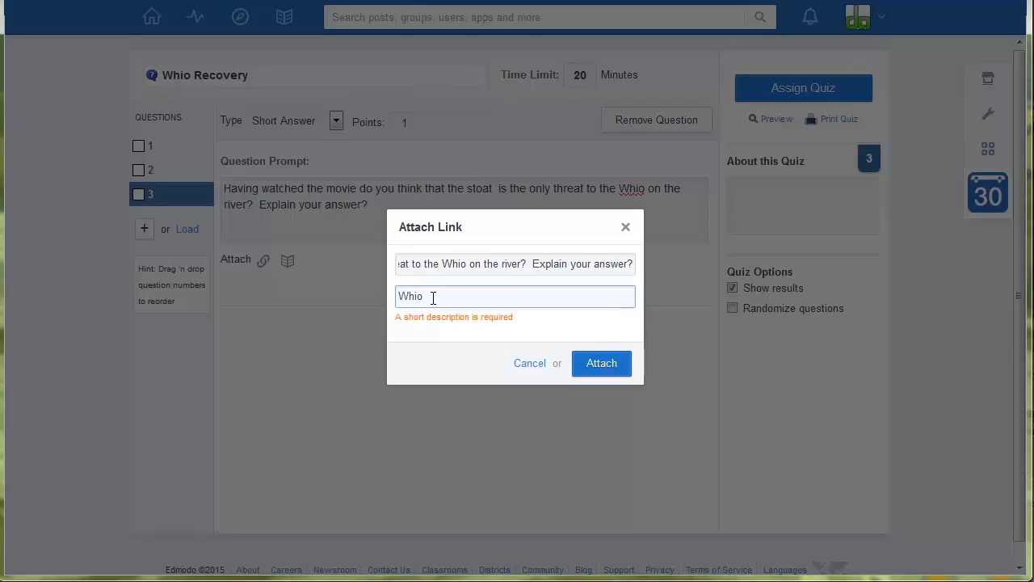
pyautogui.click(603, 362)
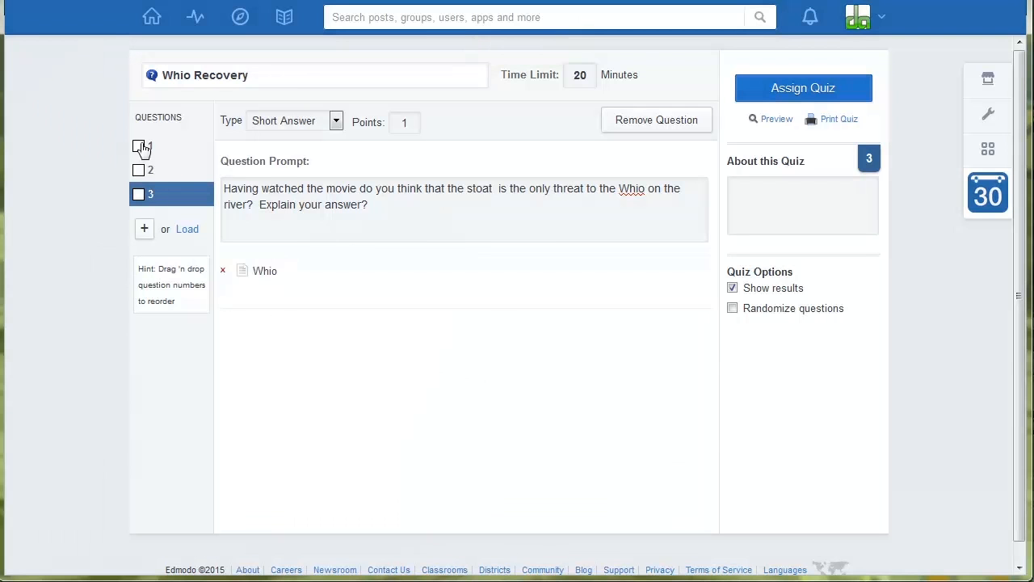
# - Add a Fill in the blank question: "Whio or Blue Duck can only be found in New Zealand which means they are endemic to New Zealand"
pyautogui.click(144, 232)
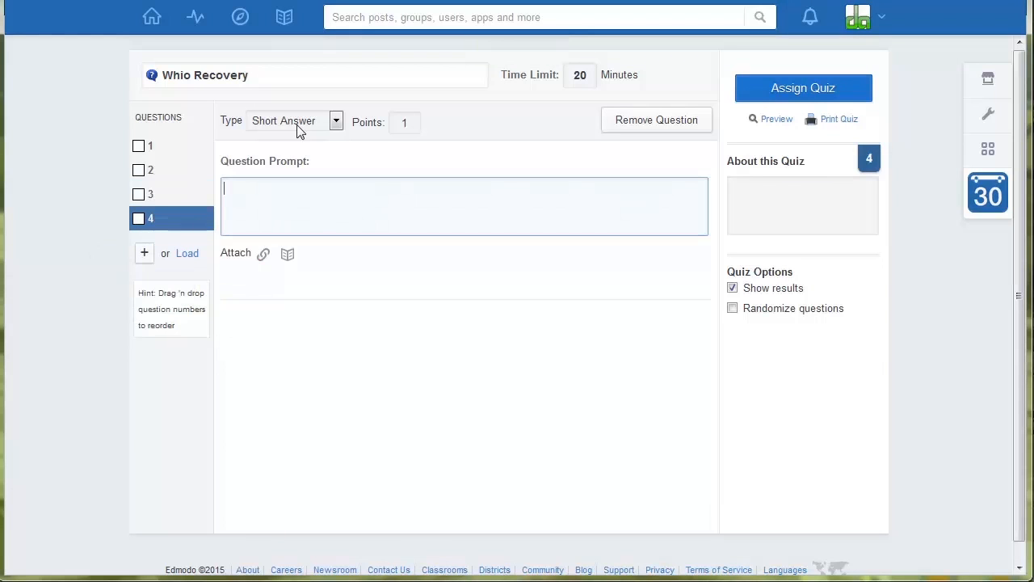
pyautogui.click(335, 121)
pyautogui.click(315, 178)
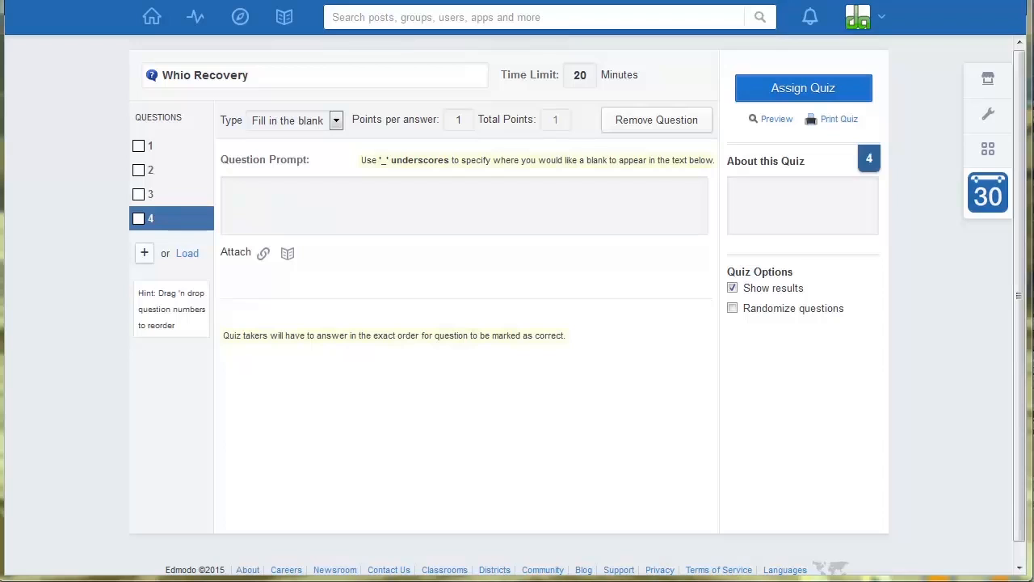
pyautogui.click(263, 190)
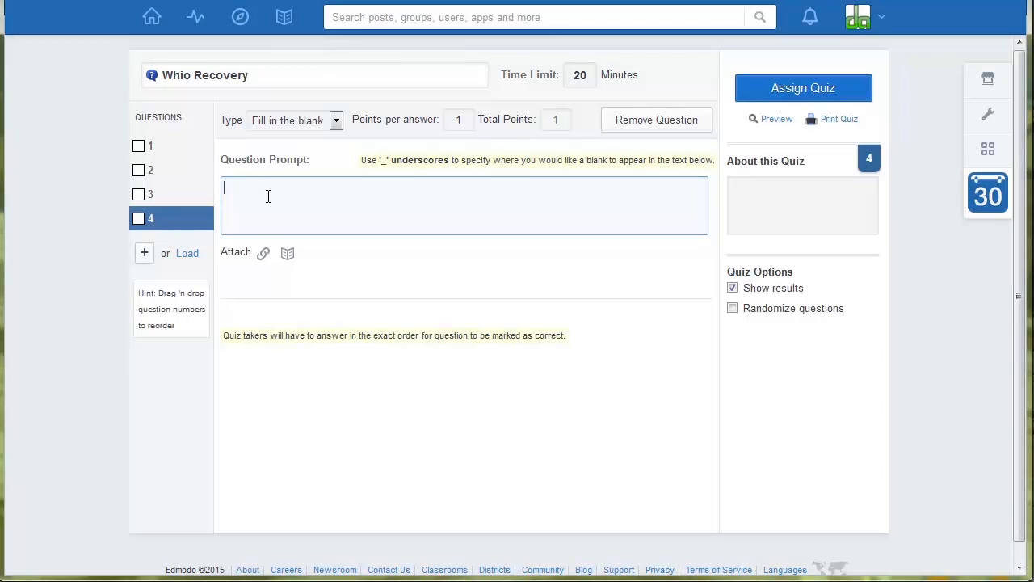
pyautogui.write('Whio or Blue Duck can only be found in New Zealand which means they are endemic to New Zealand')
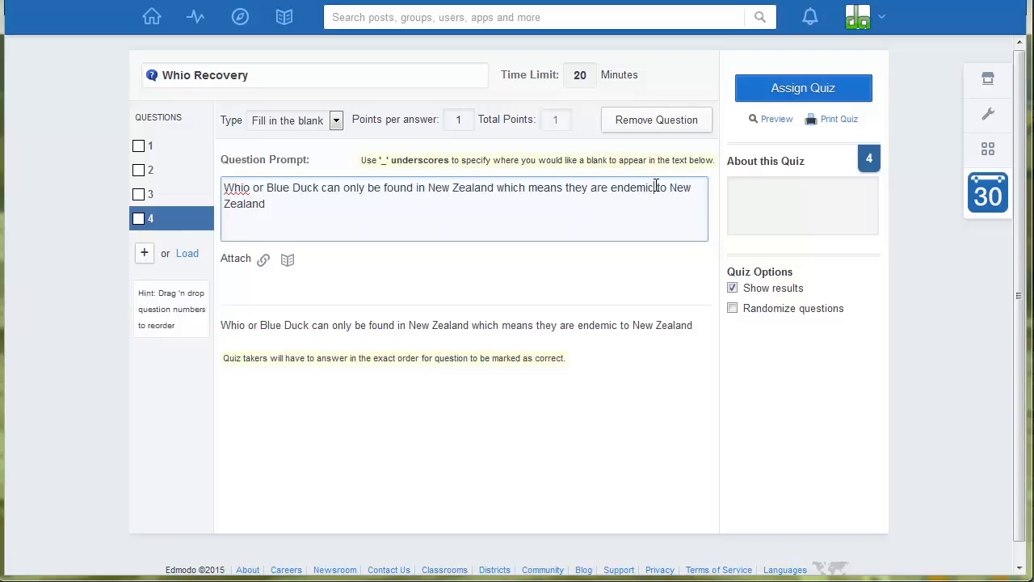
# - Replace the word "endemic" in the prompt with an underscore blank and enter "endemic" as the blank's answer
pyautogui.moveTo(652, 189); pyautogui.dragTo(613, 191)
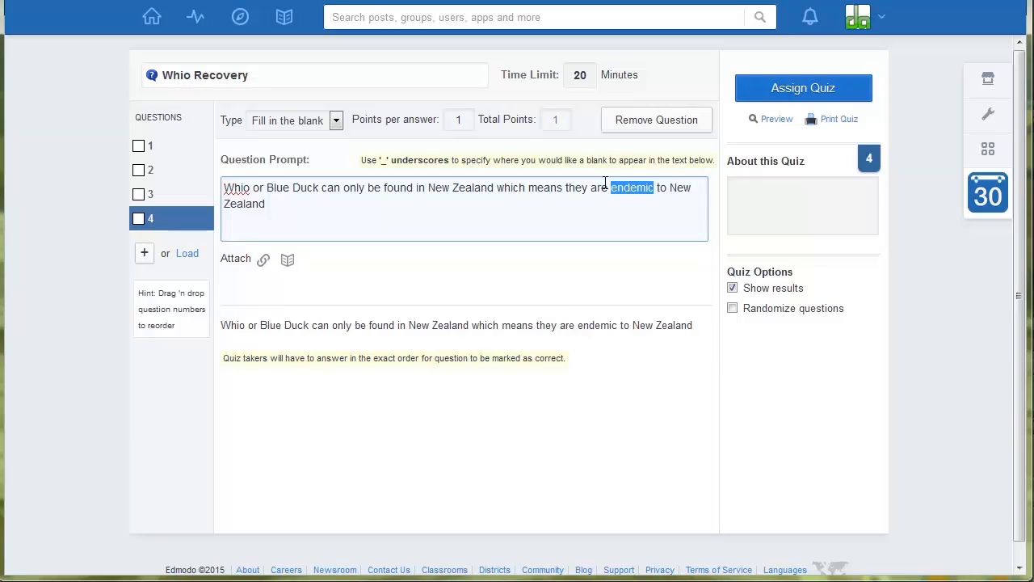
pyautogui.press('BackSpace')
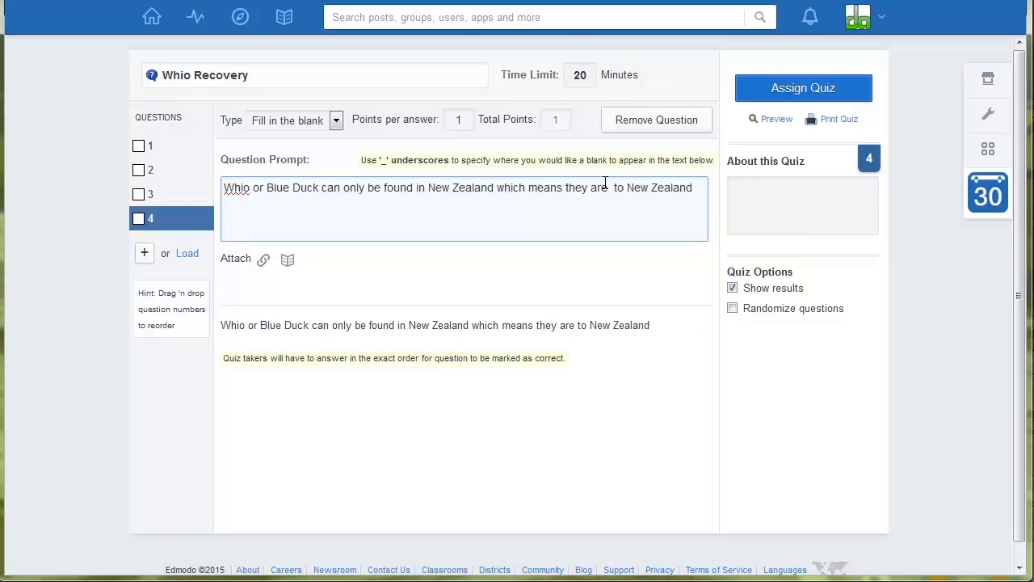
pyautogui.hotkey('ctrl', '-')
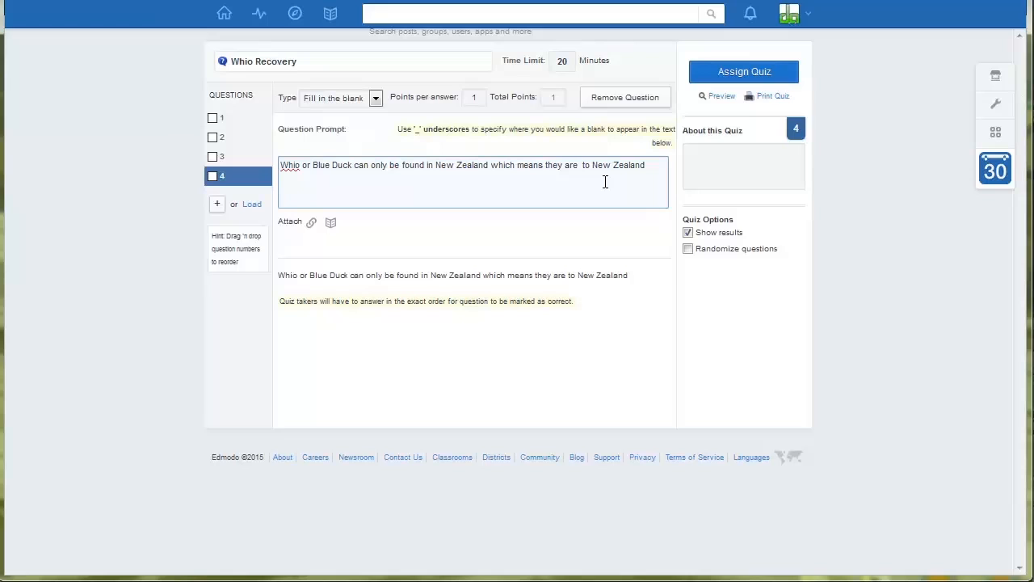
pyautogui.hotkey('ctrl', '+')
pyautogui.hotkey('ctrl', '+')
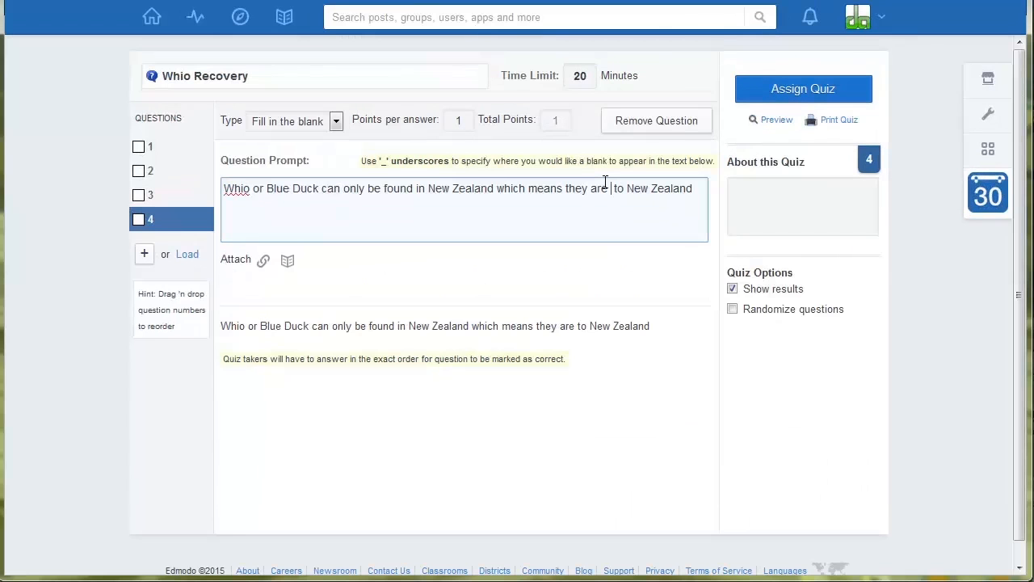
pyautogui.write('___')
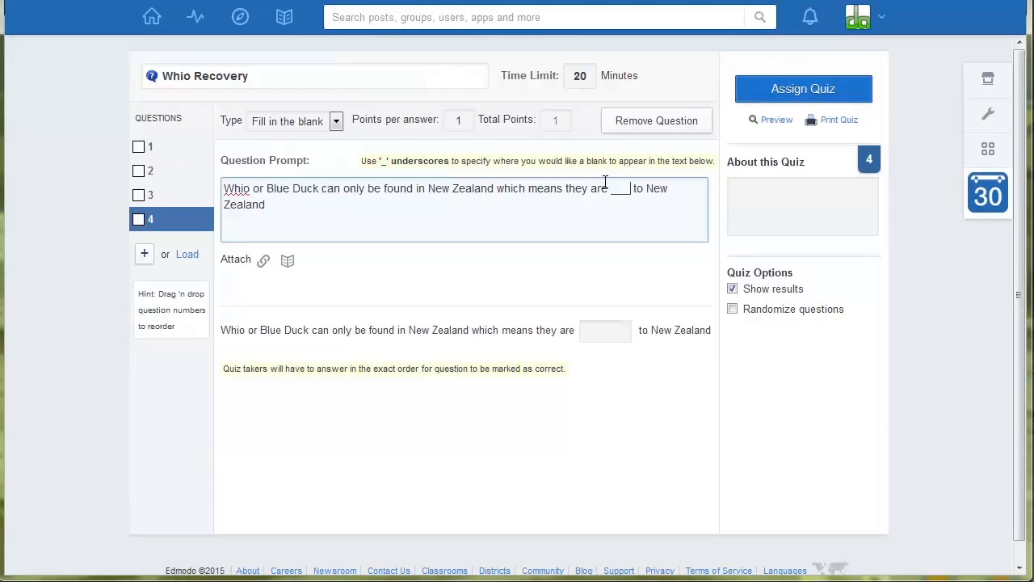
pyautogui.write('____')
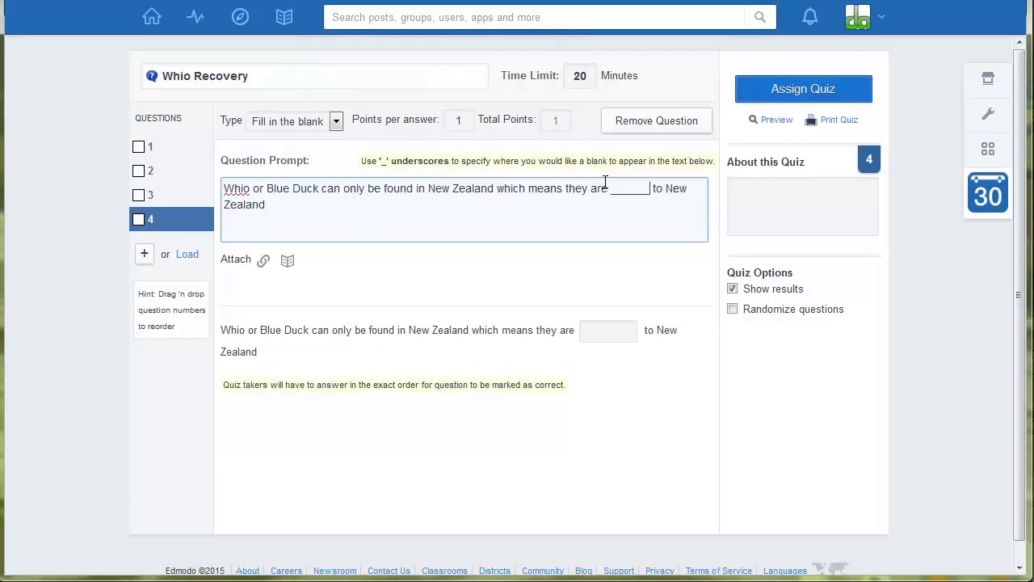
pyautogui.click(596, 332)
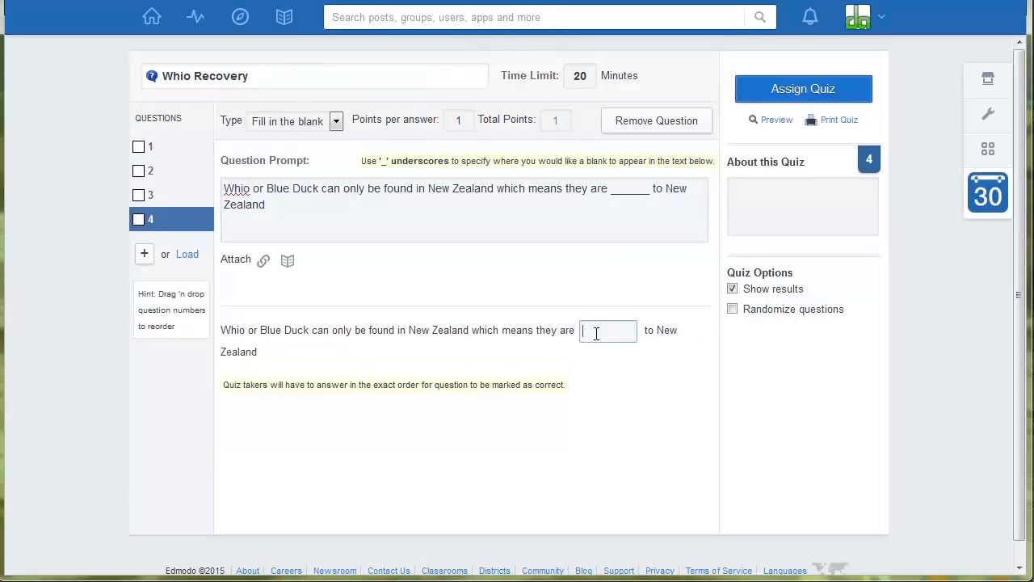
pyautogui.write('endemic')
# - Add a fifth question to the quiz and set its type to Matching
pyautogui.click(145, 257)
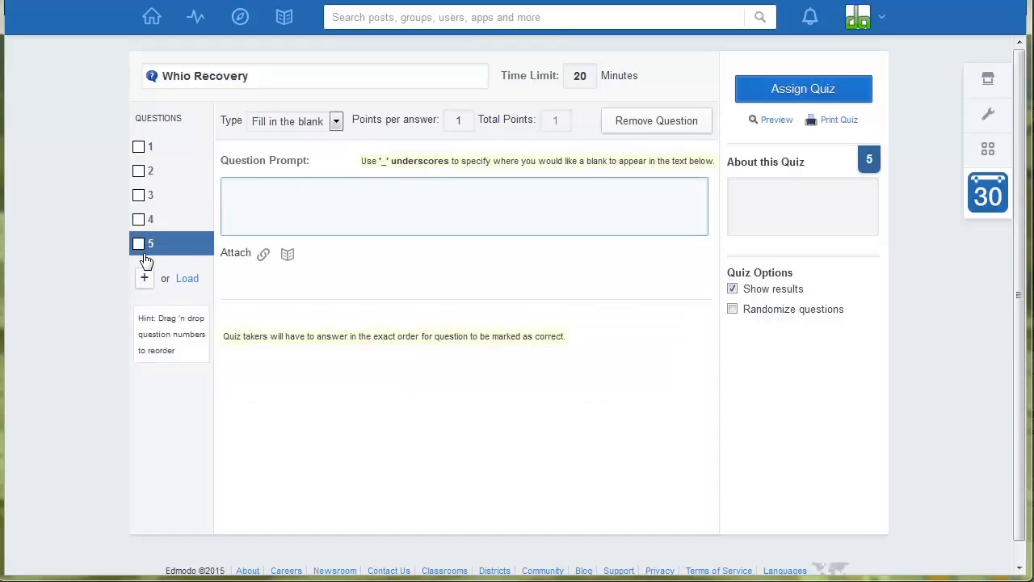
pyautogui.click(336, 121)
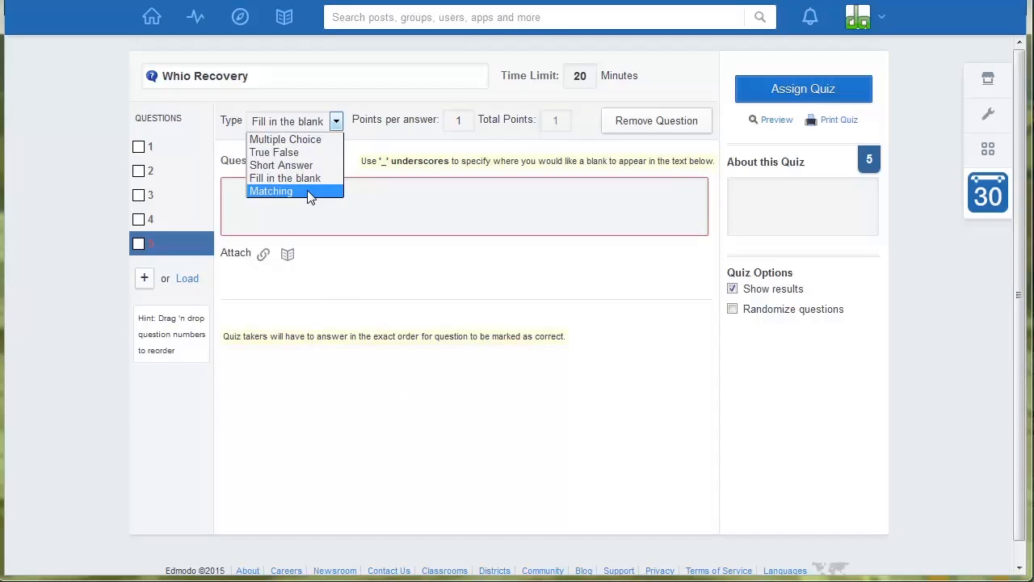
pyautogui.click(310, 193)
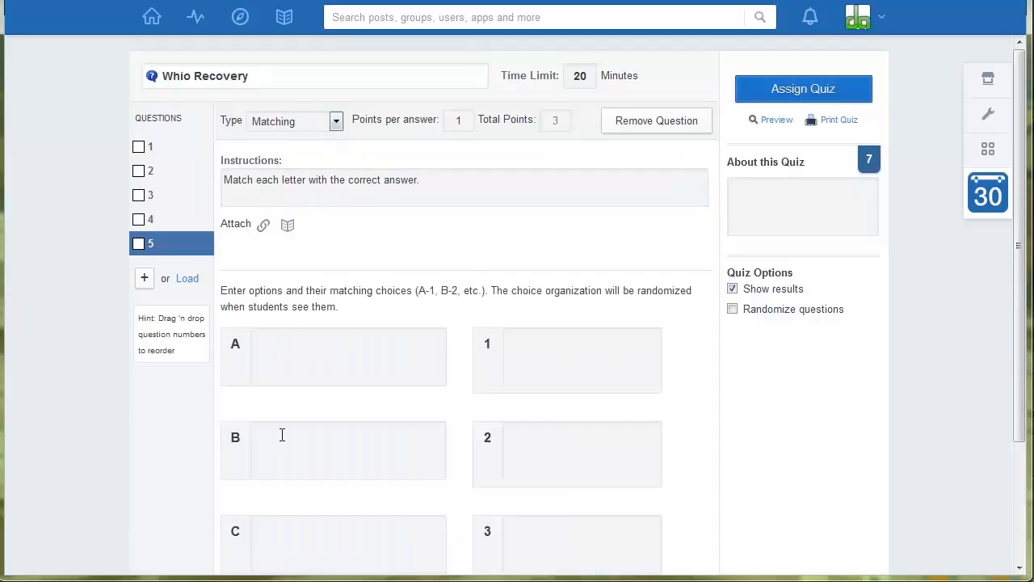
# - Fill in the first two matching pairs: Whio with Blue Duck, and Tui with Parson Bird
pyautogui.scroll(-3, 630, 425)
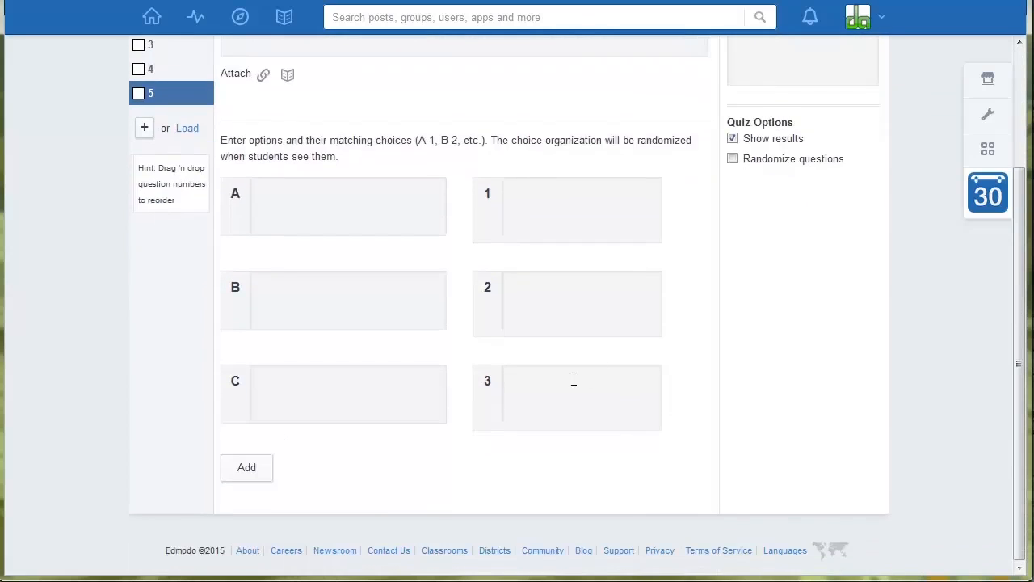
pyautogui.scroll(3, 613, 323)
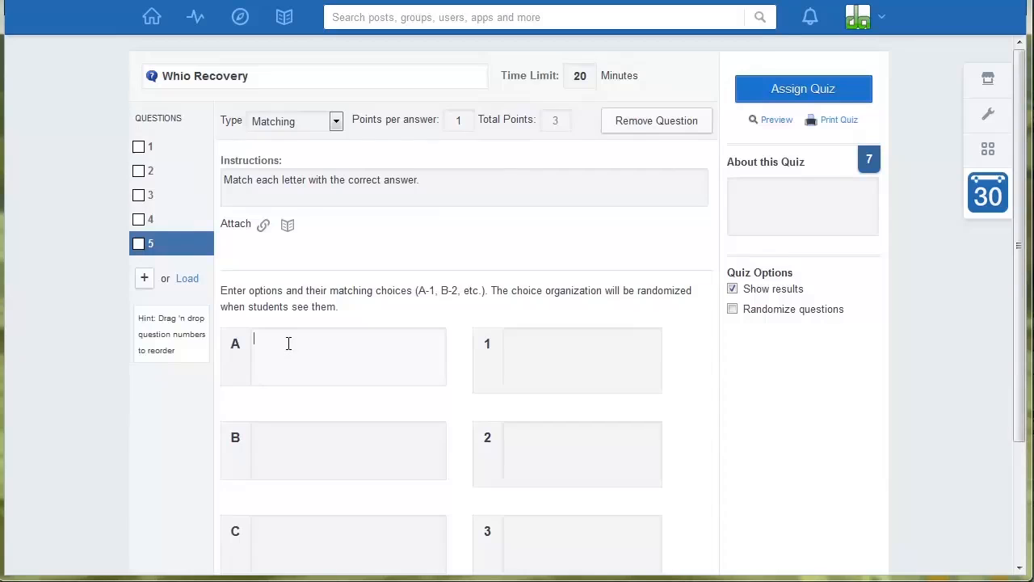
pyautogui.write('Whio')
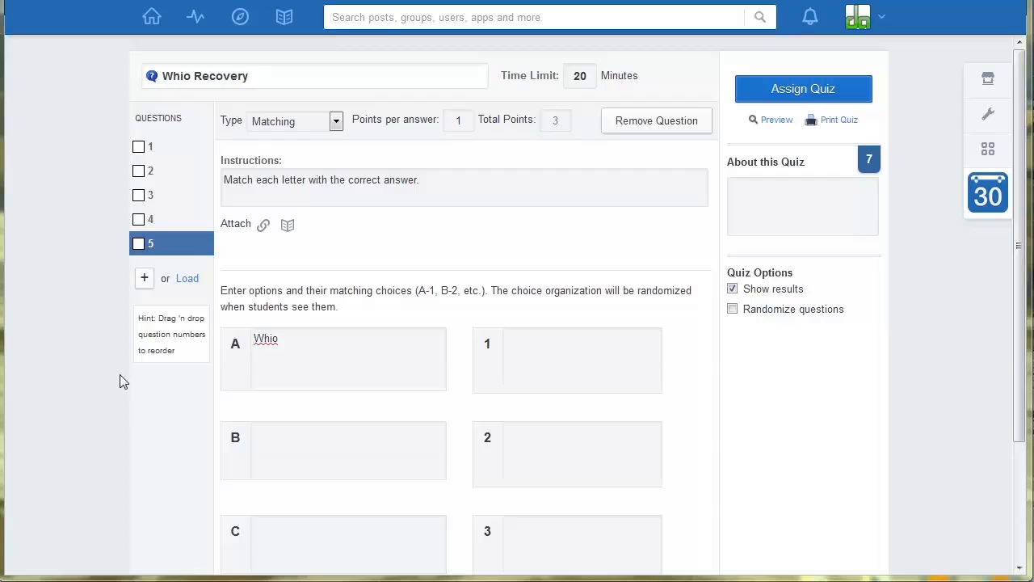
pyautogui.click(547, 348)
pyautogui.write('Blue Duck')
pyautogui.click(260, 433)
pyautogui.write('Tui')
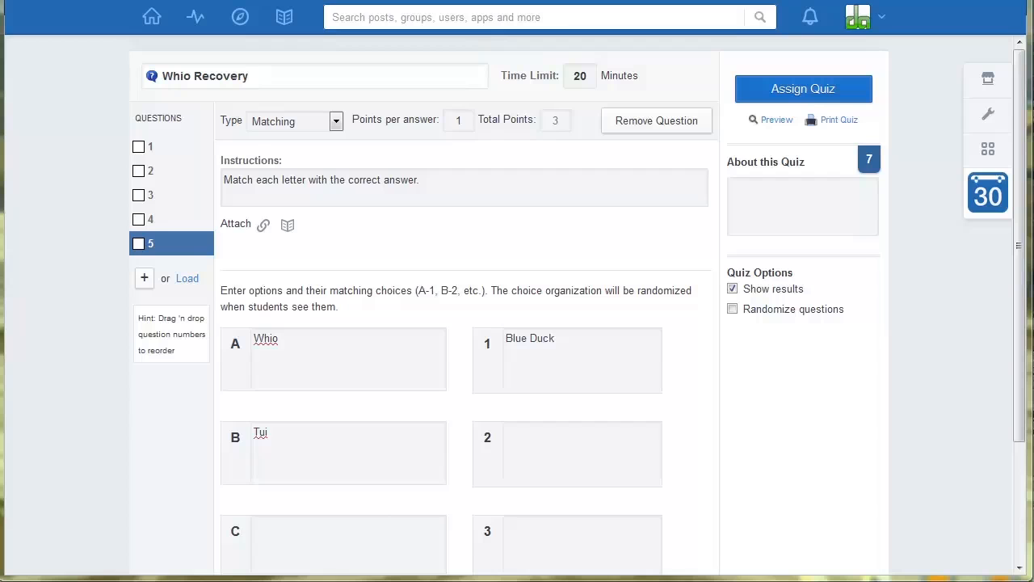
pyautogui.click(519, 440)
pyautogui.write('Parson Bird')
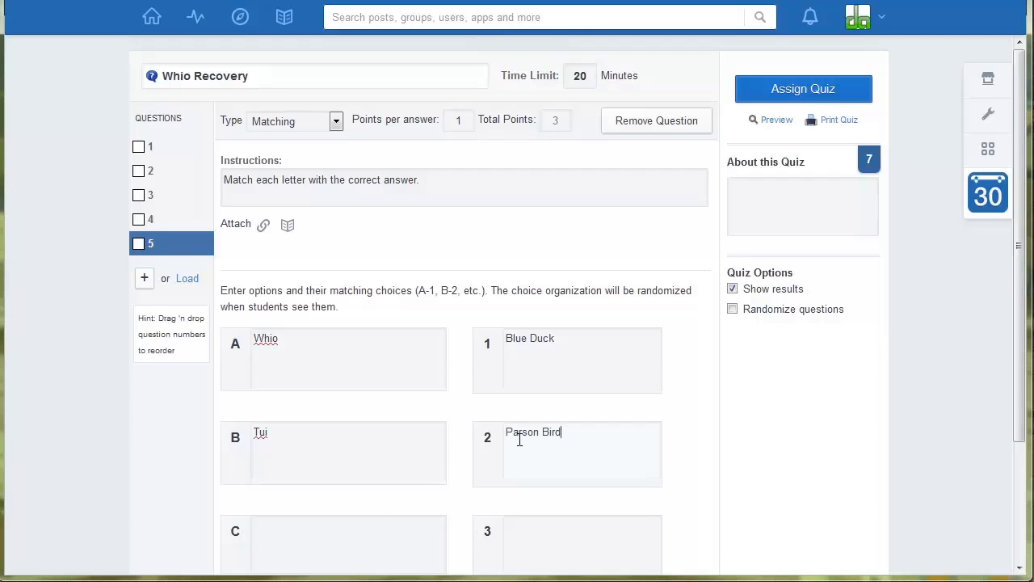
# - Fill in the third matching pair with Piwakawaka as option C and Fantail as choice 3
pyautogui.scroll(-1, 548, 448)
pyautogui.click(282, 465)
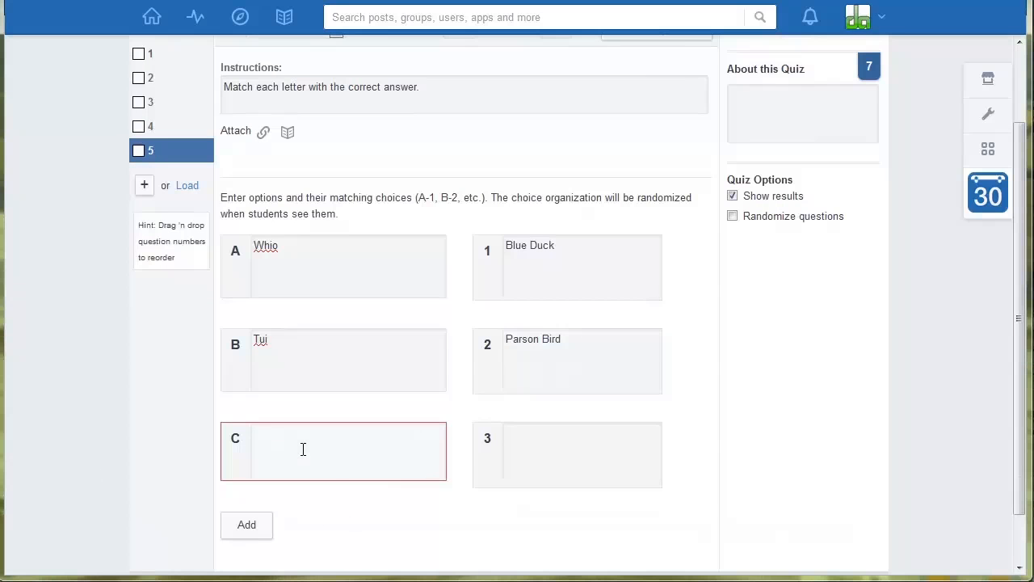
pyautogui.write('Piwakawaka')
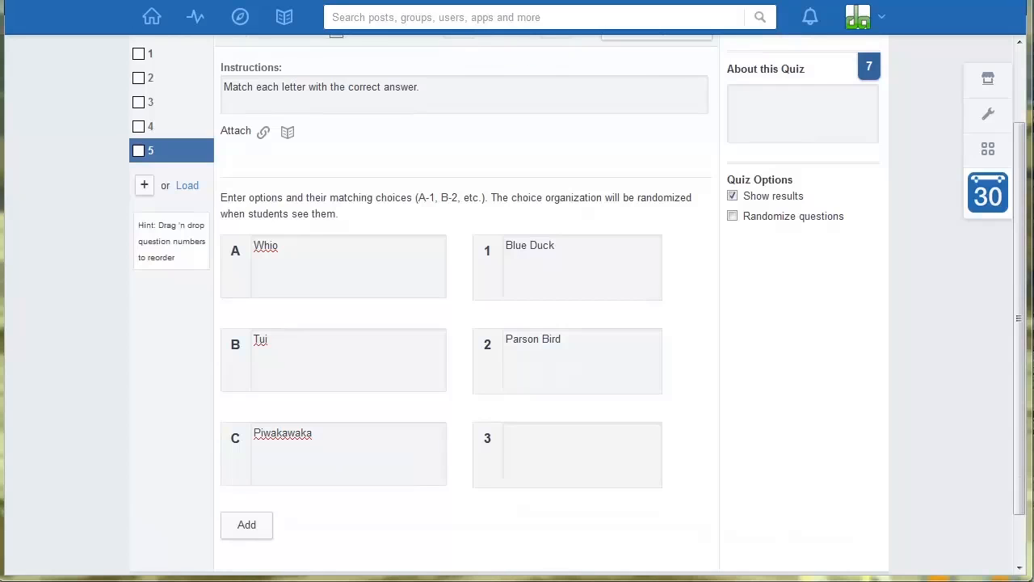
pyautogui.click(536, 436)
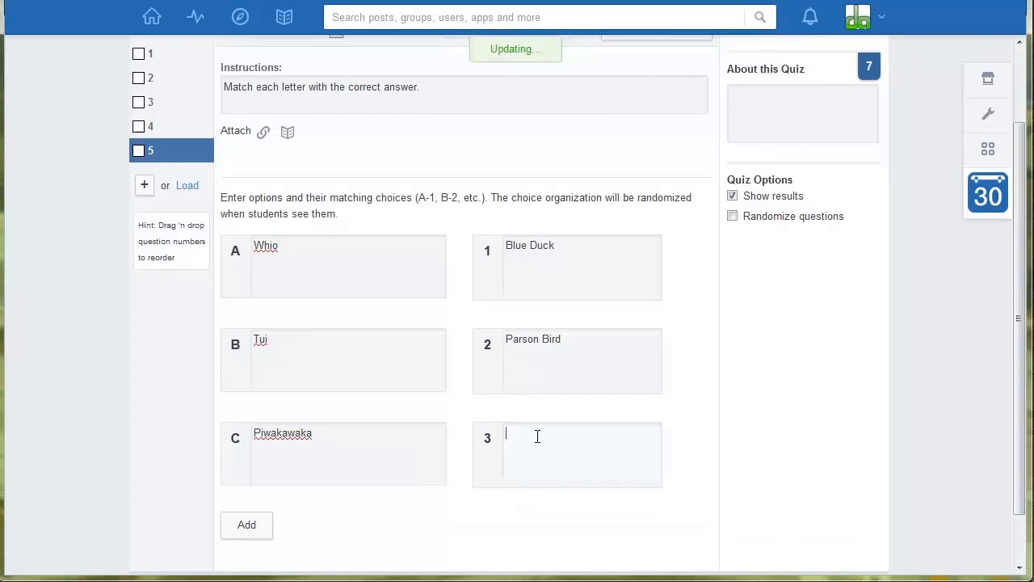
pyautogui.write('Fantail')
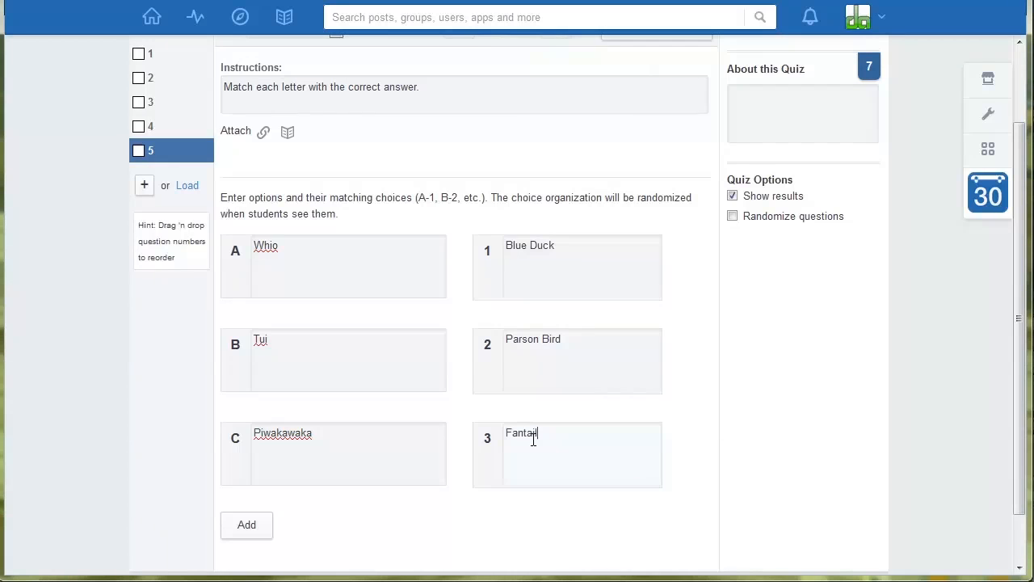
# - Add a fourth matching pair with Tieke as option D and Saddleback as choice 4
pyautogui.click(252, 527)
pyautogui.scroll(-3, 402, 503)
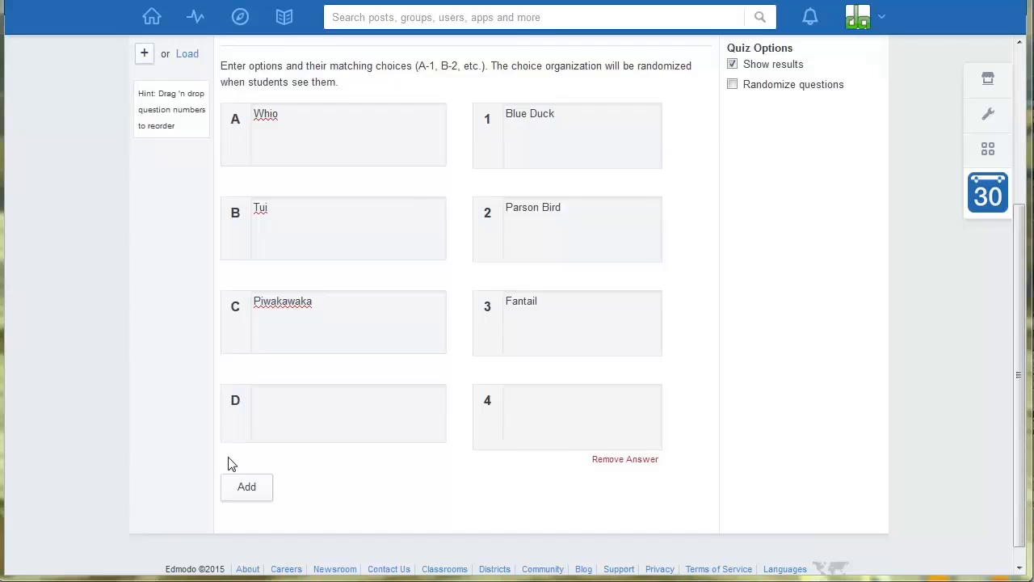
pyautogui.click(311, 404)
pyautogui.write('Tieke')
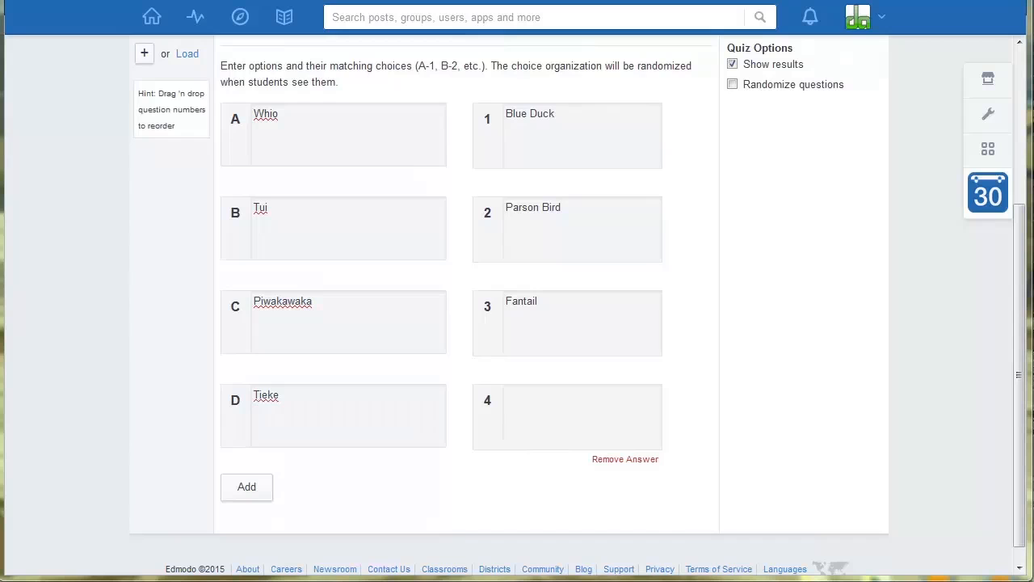
pyautogui.click(535, 396)
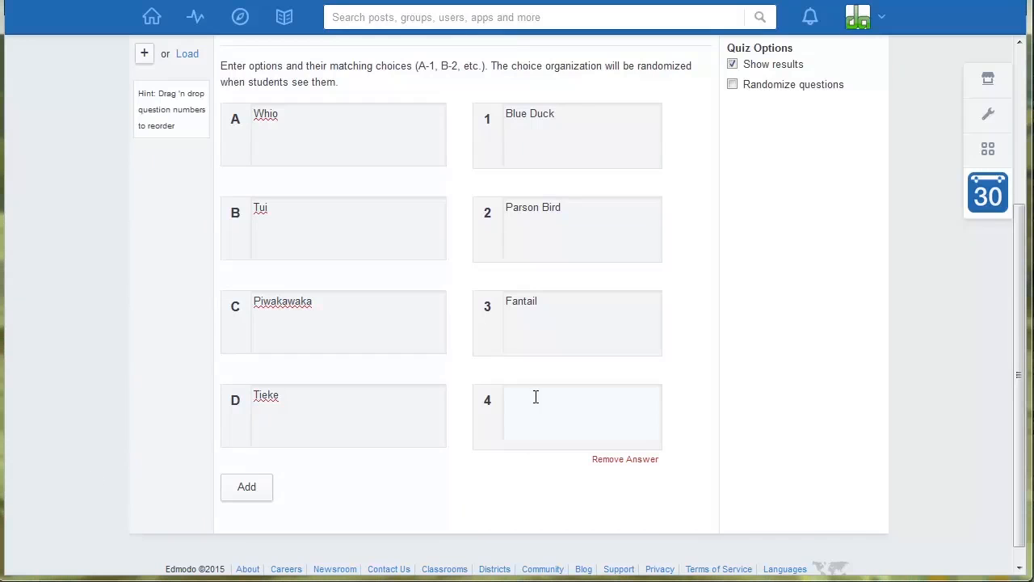
pyautogui.write('Saddleback')
# - Add a fifth matching pair with Korimako/makomako as option E and Bellbird as choice 5
pyautogui.click(251, 488)
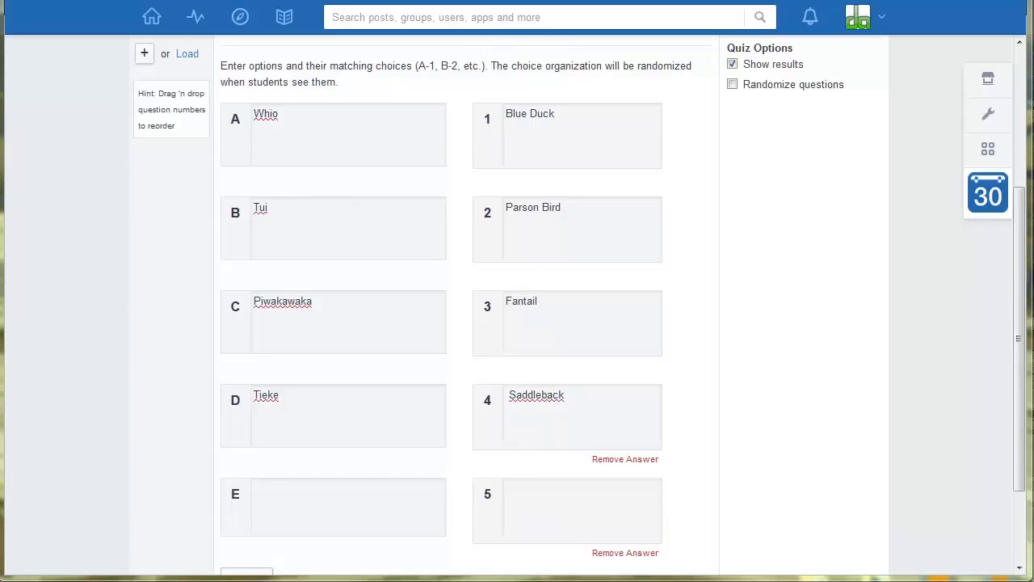
pyautogui.click(271, 496)
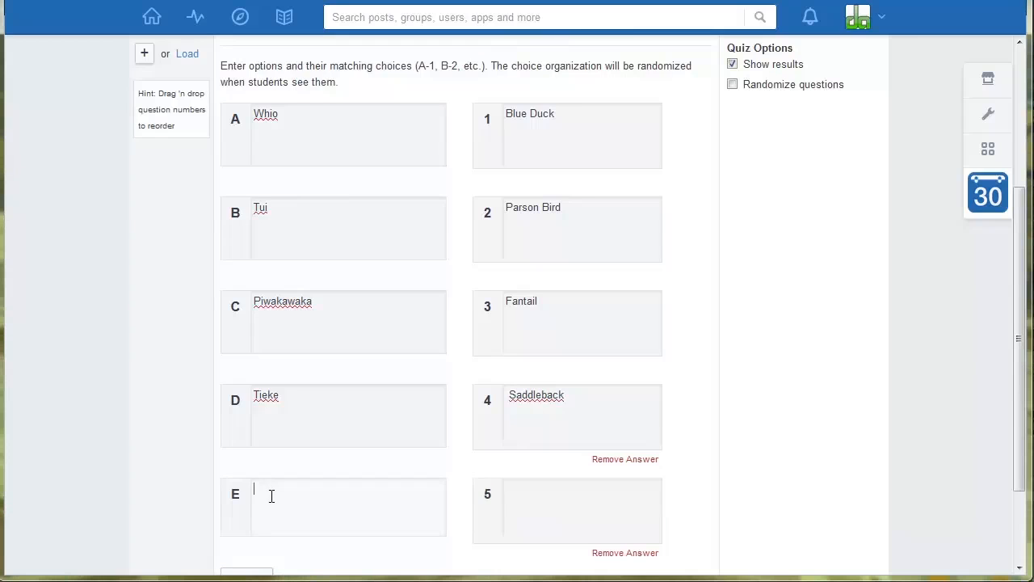
pyautogui.write('Korimako/makomako')
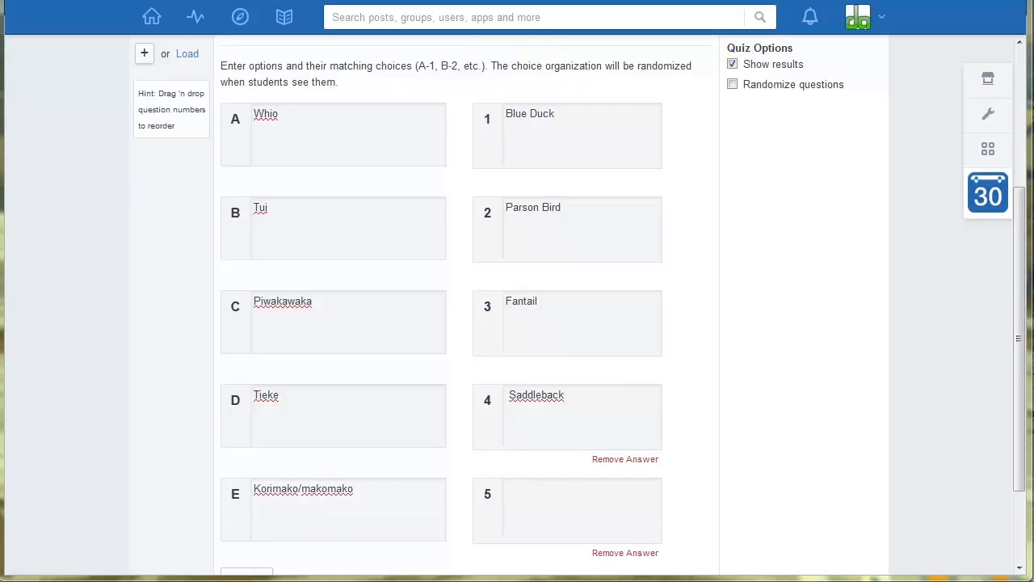
pyautogui.click(603, 502)
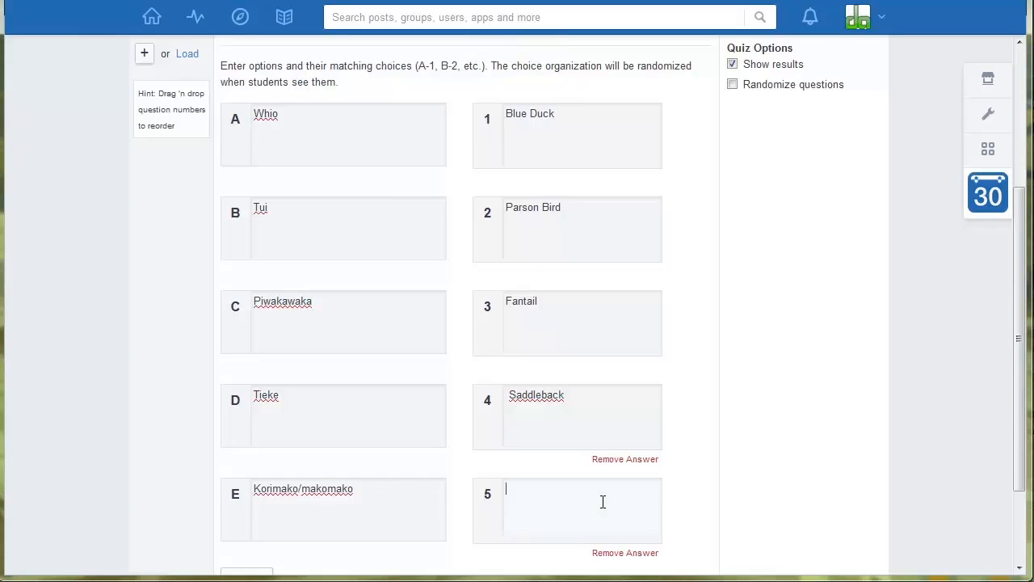
pyautogui.write('Bellbird')
# - Review questions 2, 3 and 4 of the quiz, checking their prompts, answers and attachments
pyautogui.scroll(2, 745, 375)
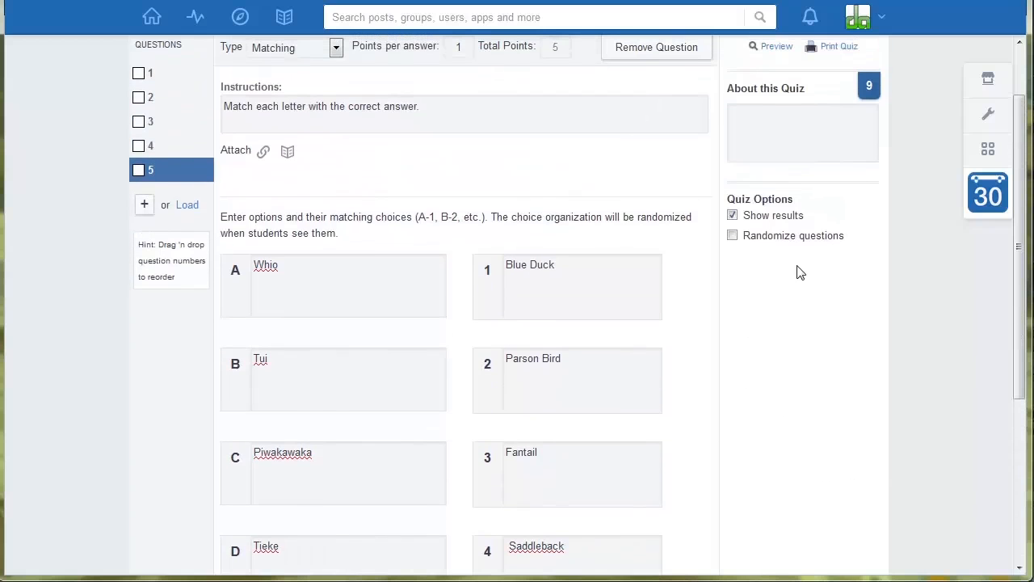
pyautogui.scroll(2, 790, 318)
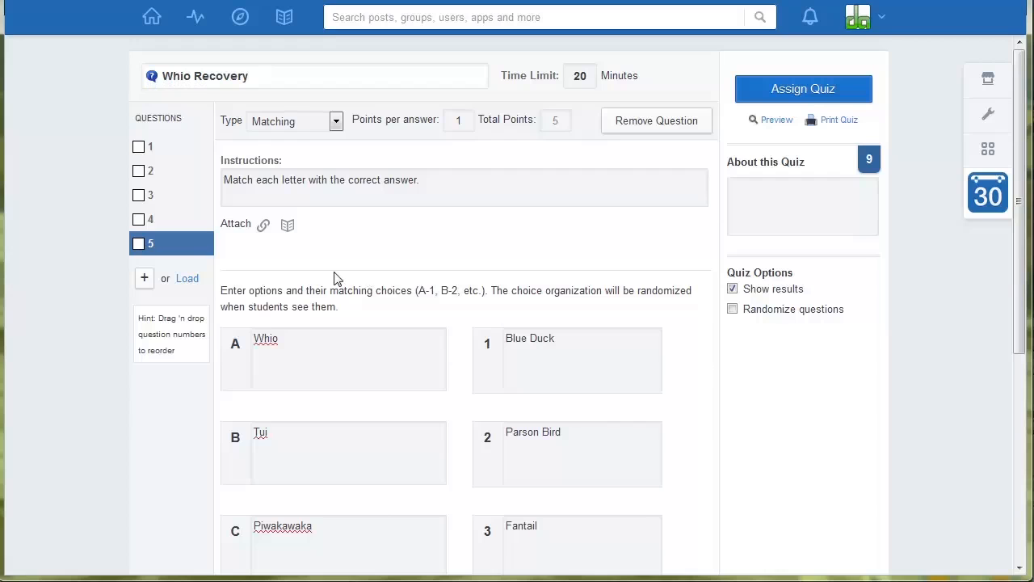
pyautogui.click(162, 175)
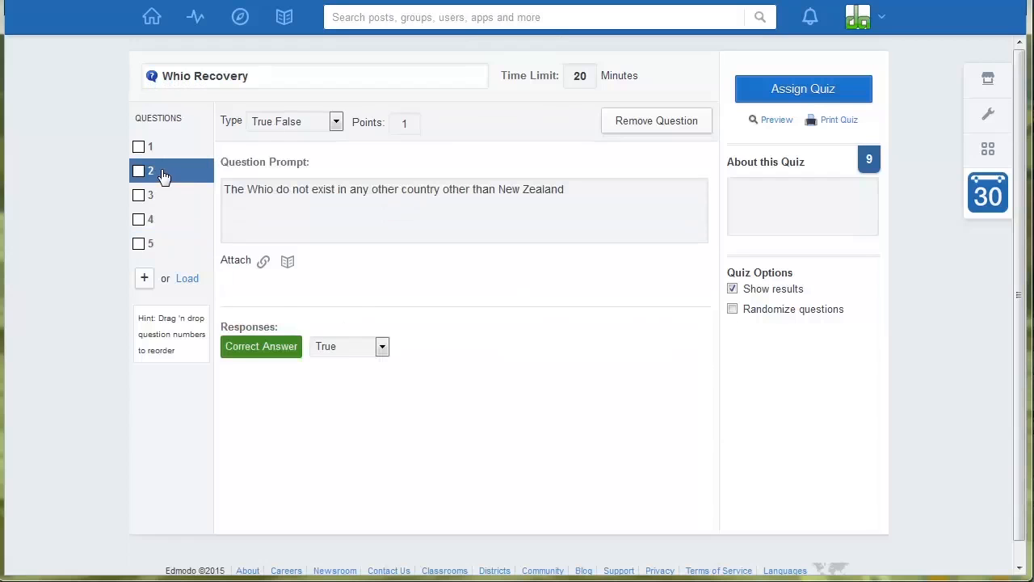
pyautogui.click(161, 202)
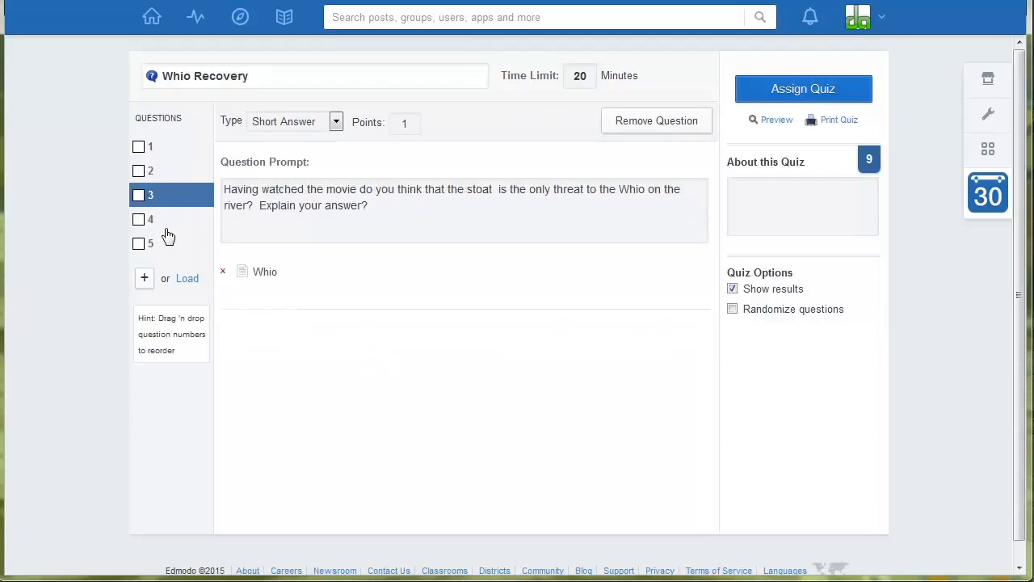
pyautogui.click(164, 228)
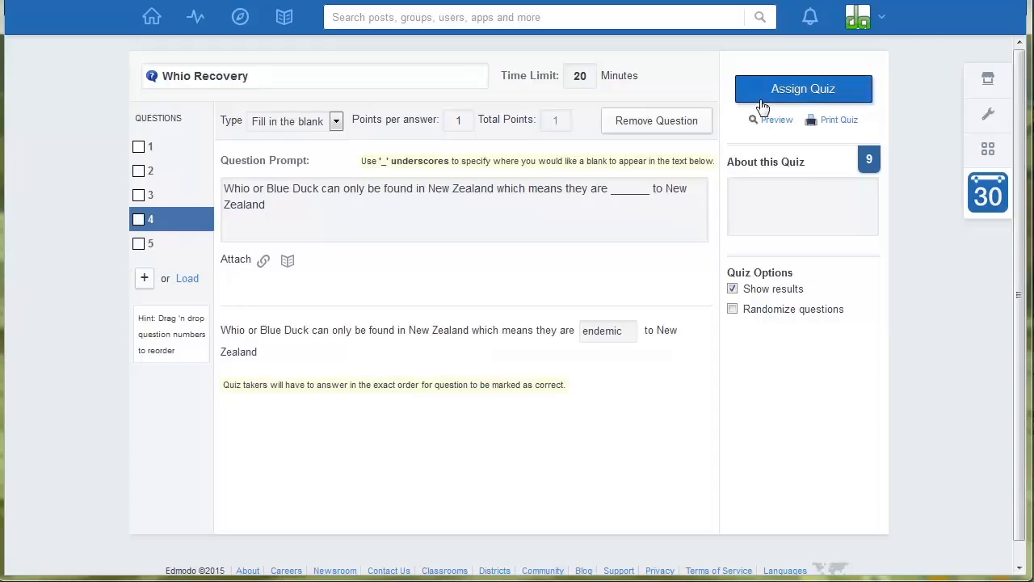
# - Assign the Whio Recovery quiz and choose the Alpha Room group as its recipient
pyautogui.click(808, 94)
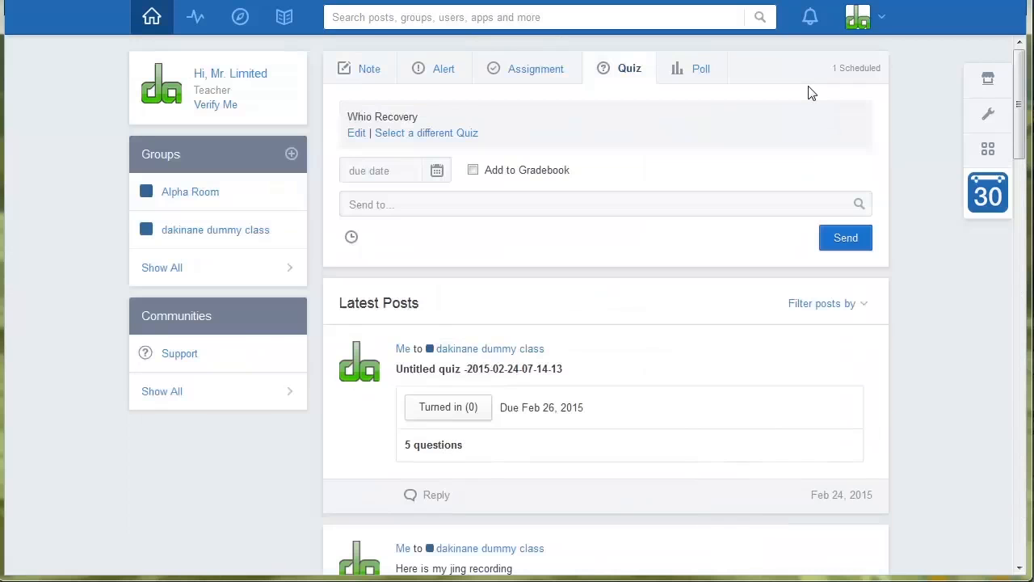
pyautogui.click(401, 204)
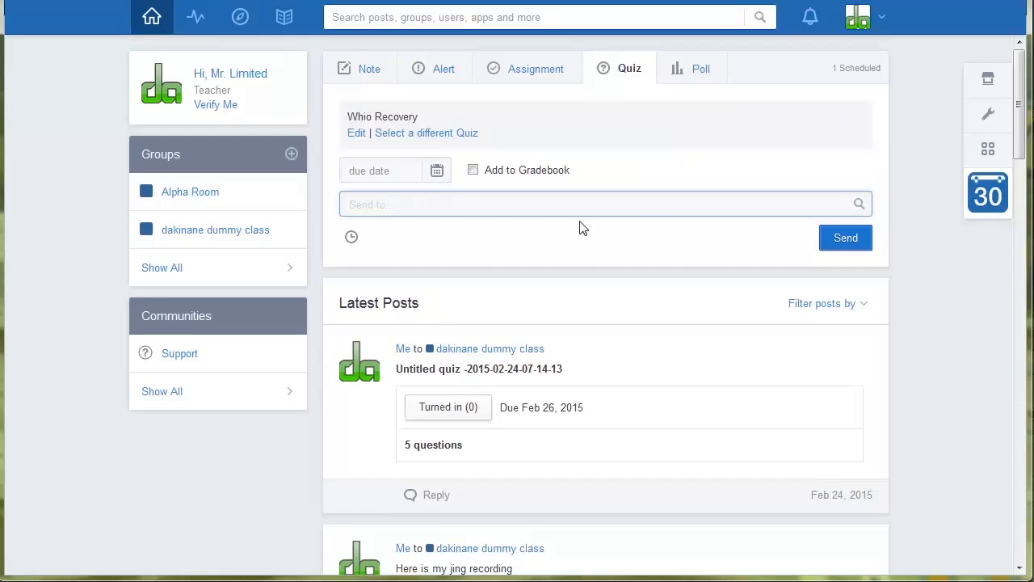
pyautogui.write('alp')
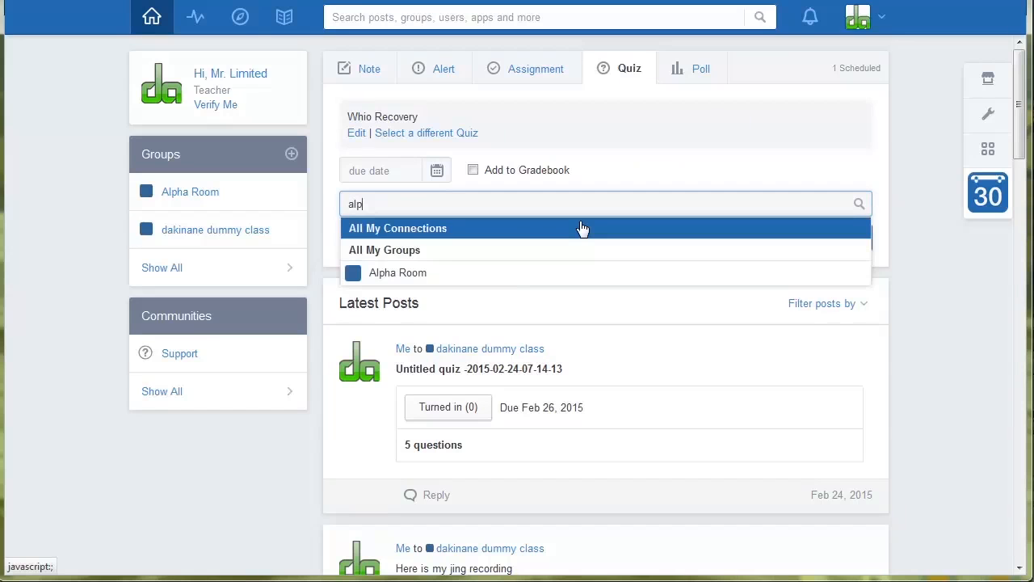
pyautogui.click(442, 267)
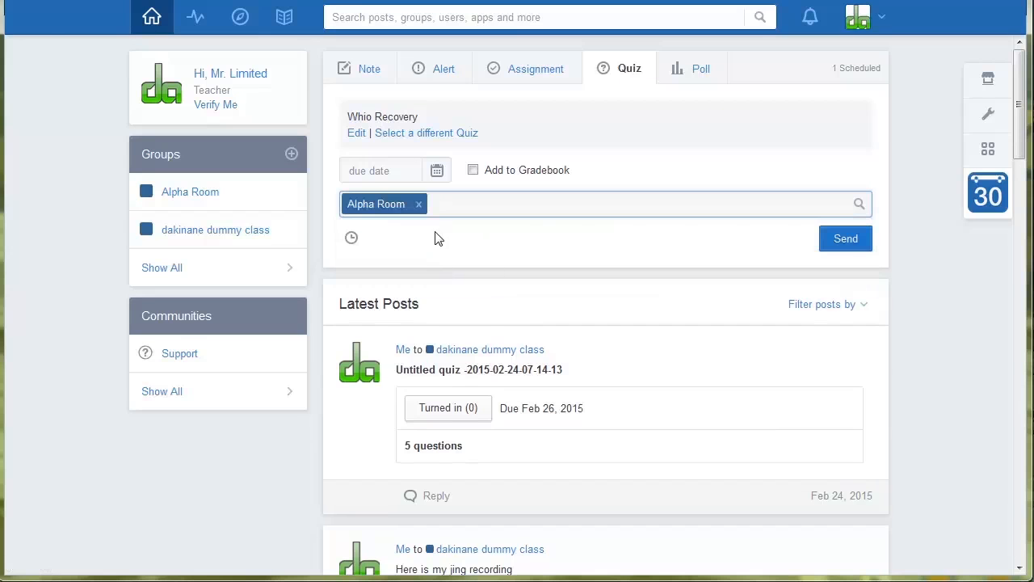
# - Set the quiz's due date to 03/09/2015, include it in the Gradebook and send it
pyautogui.click(381, 171)
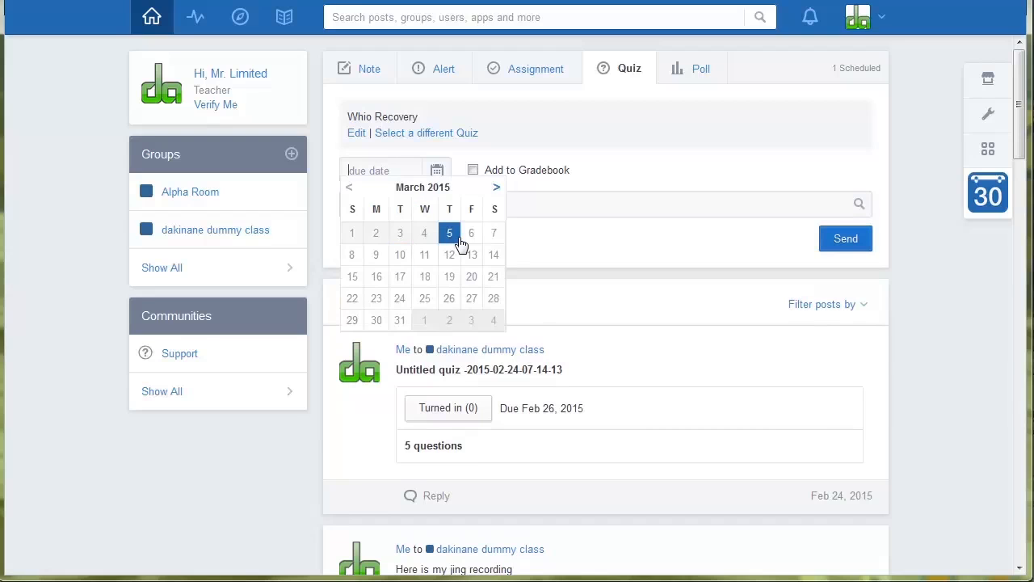
pyautogui.click(374, 256)
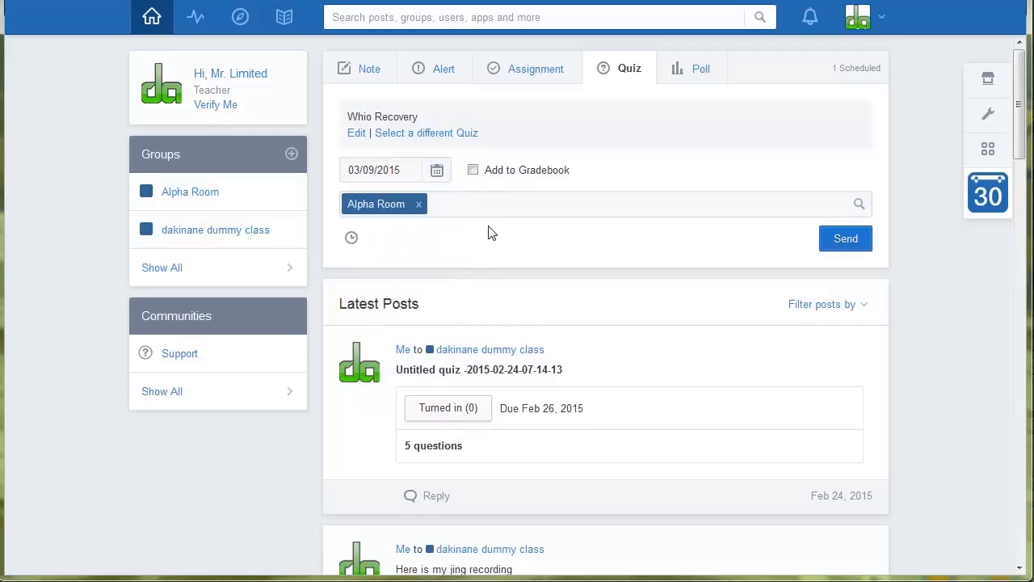
pyautogui.click(474, 170)
pyautogui.click(844, 247)
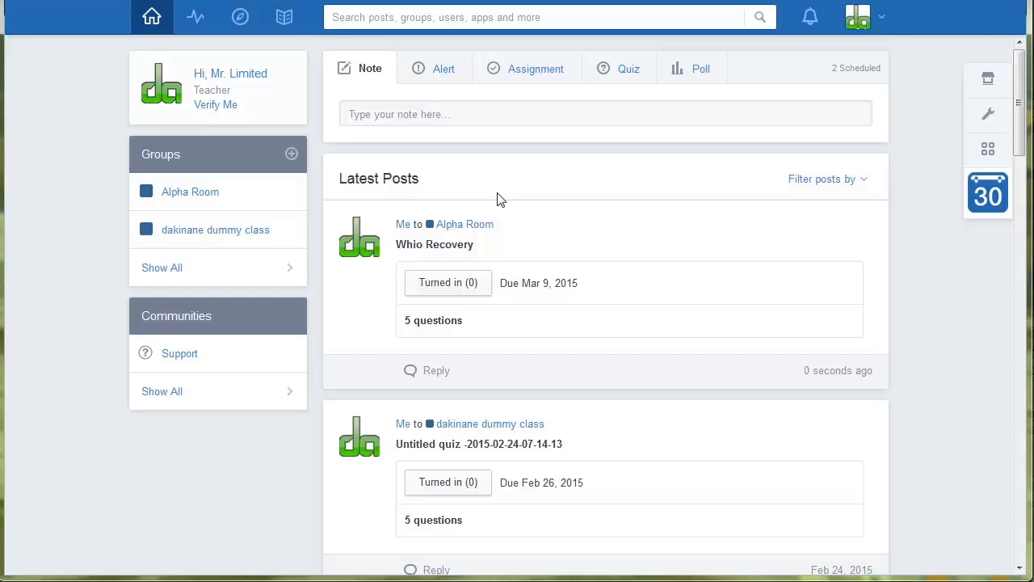
# - Compose an alert reading "Remember to shut down and not just log off your computers!" addressed to the Alpha Room group
pyautogui.click(443, 71)
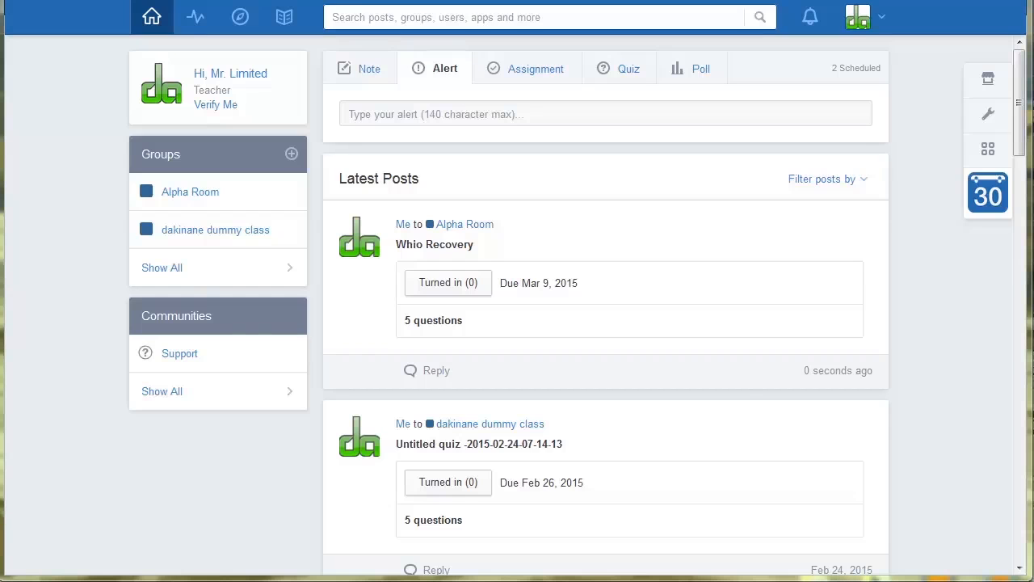
pyautogui.click(394, 117)
pyautogui.write('Remember to shut down and not just log off your computers!')
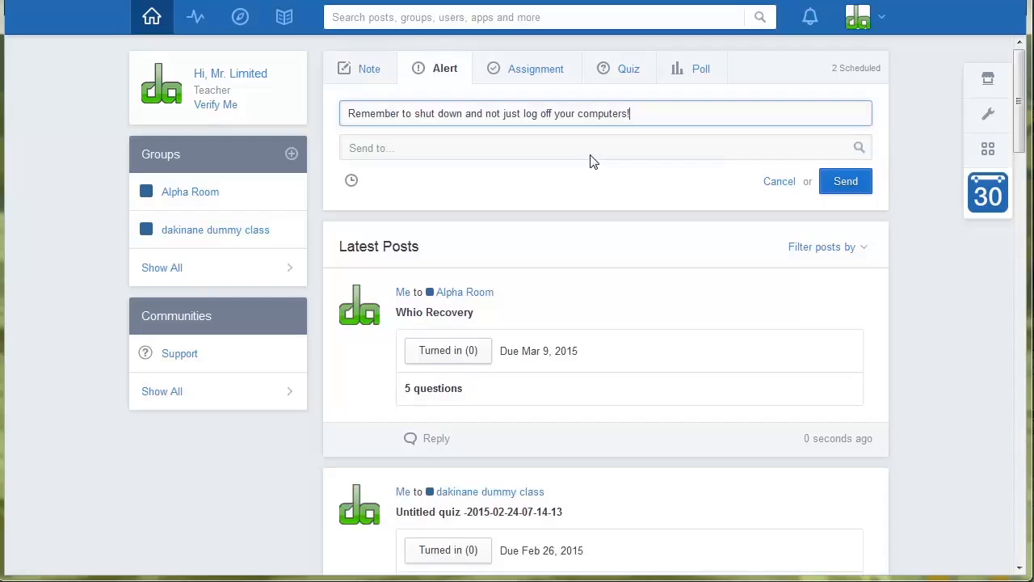
pyautogui.click(503, 150)
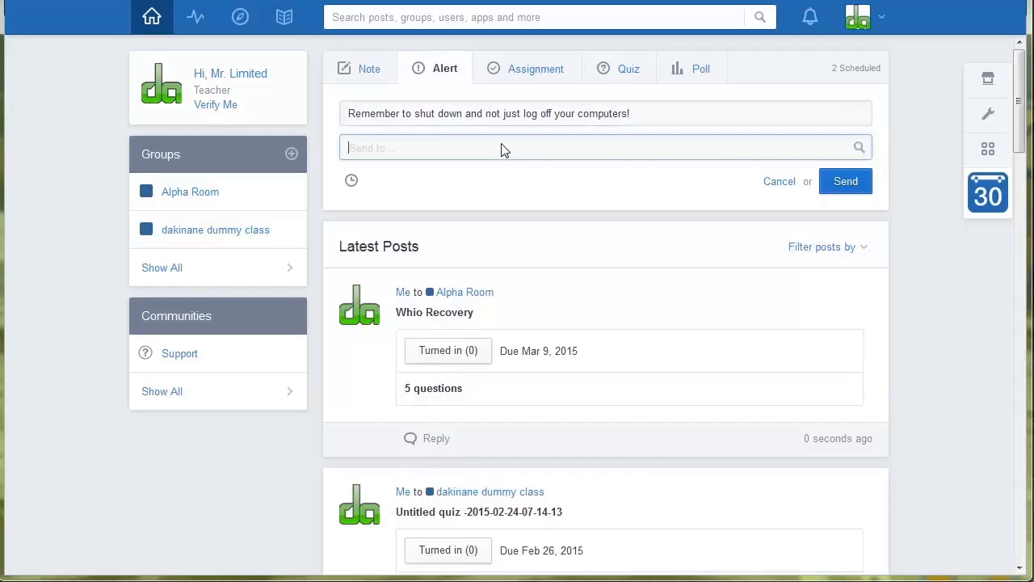
pyautogui.write('a')
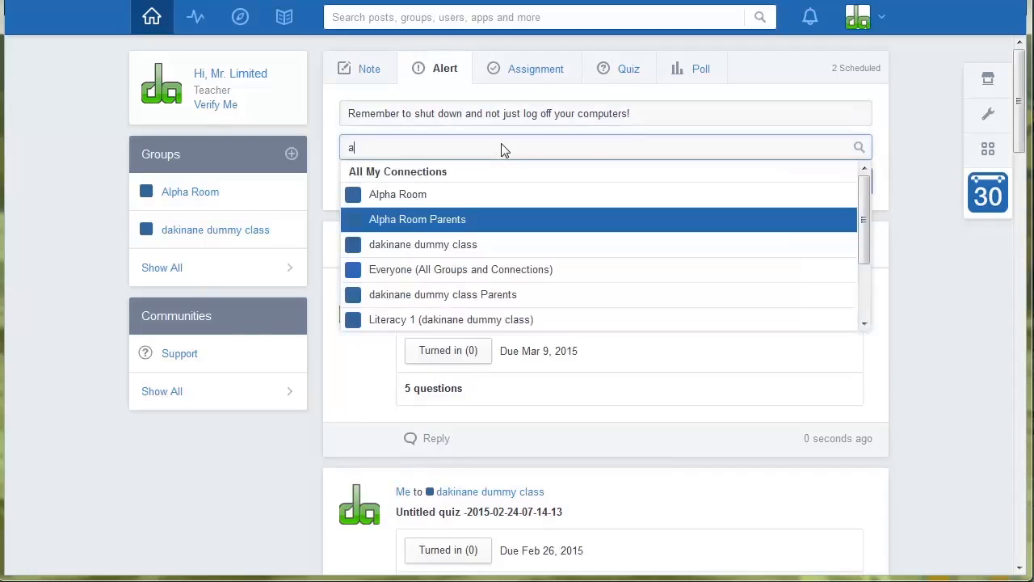
pyautogui.click(462, 193)
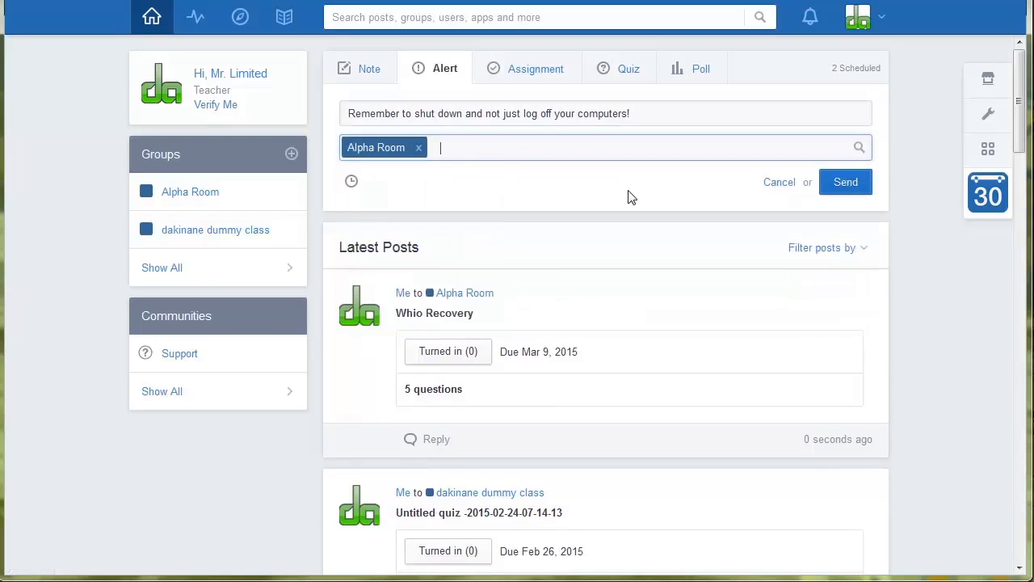
# - Schedule the alert for 03/05/2015 at 2:30 PM and send it
pyautogui.click(351, 181)
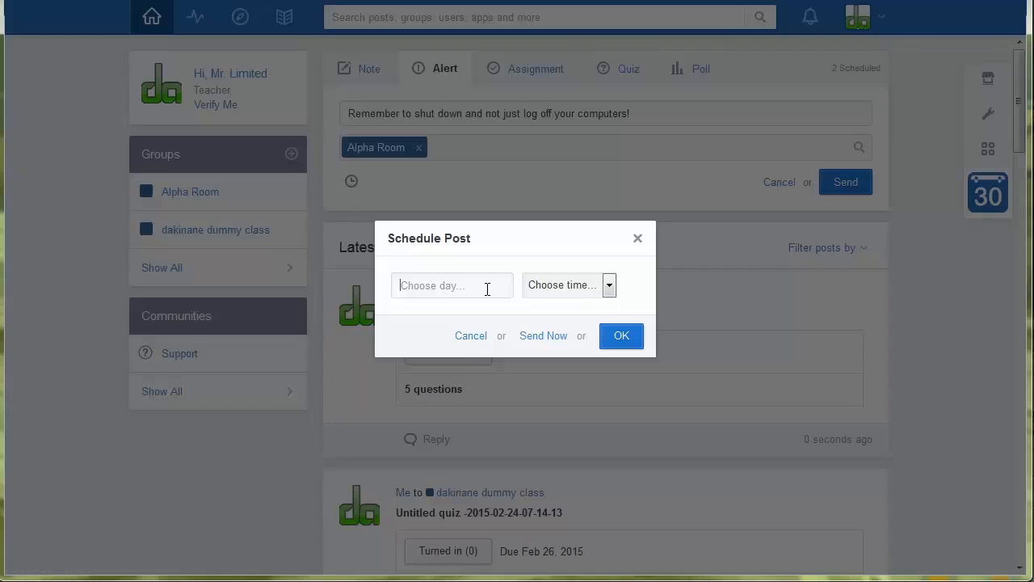
pyautogui.click(473, 284)
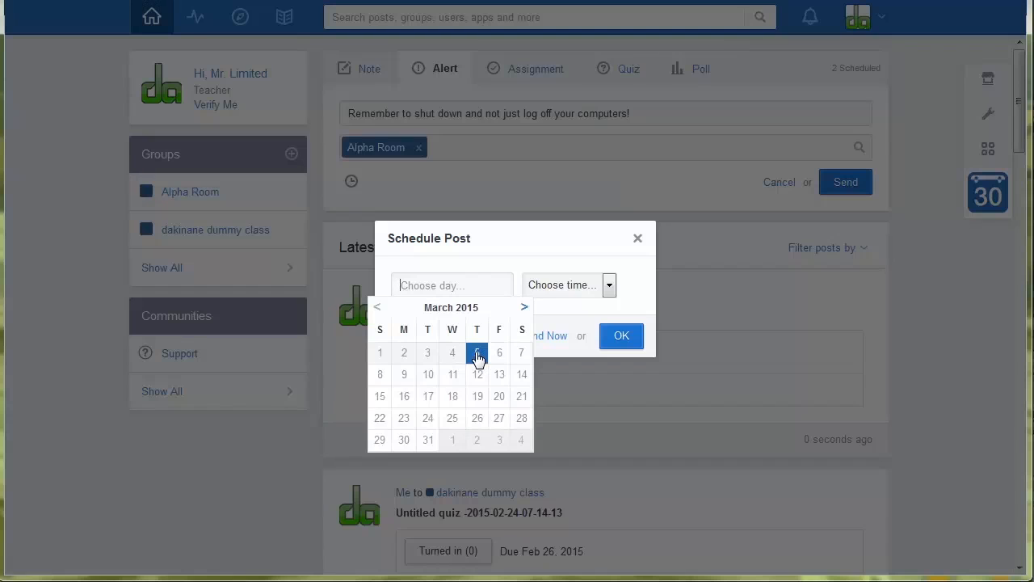
pyautogui.click(476, 355)
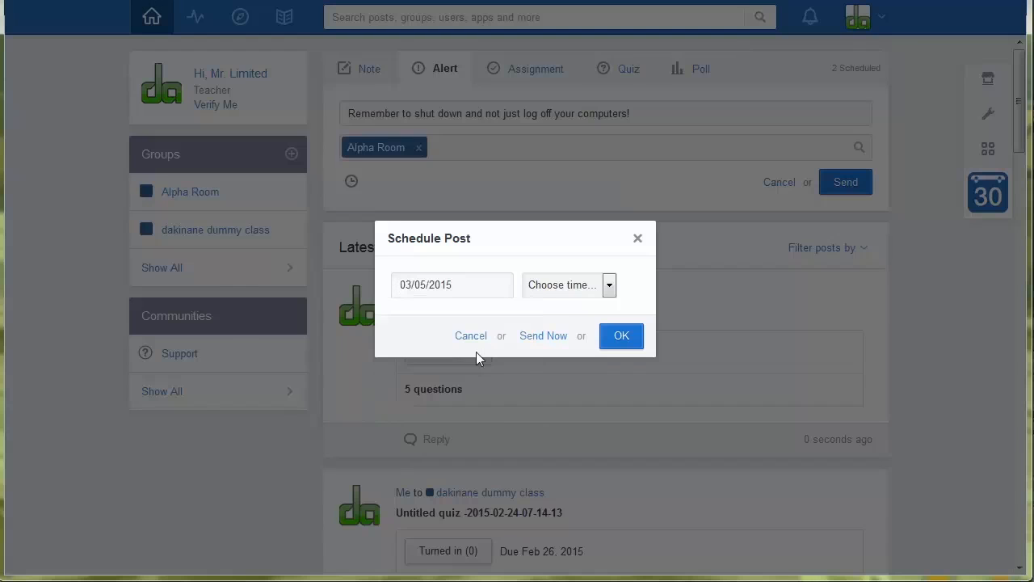
pyautogui.click(608, 287)
pyautogui.moveTo(611, 368); pyautogui.dragTo(611, 489)
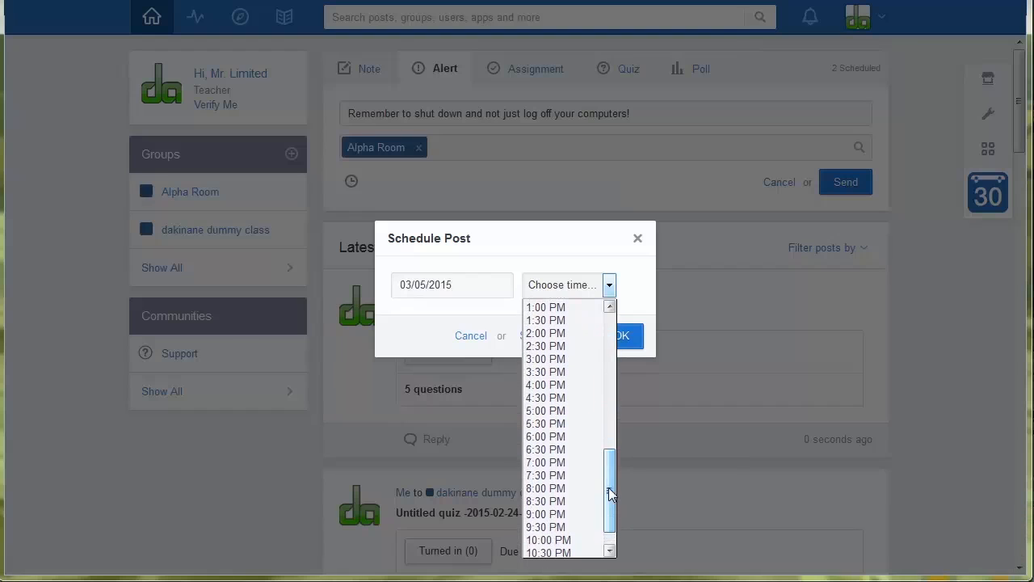
pyautogui.click(542, 348)
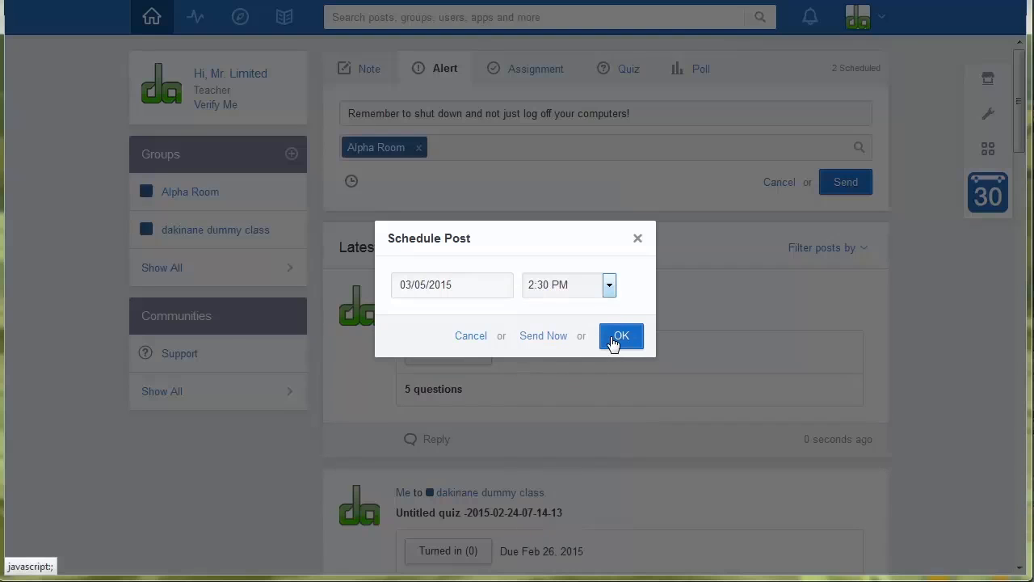
pyautogui.click(619, 337)
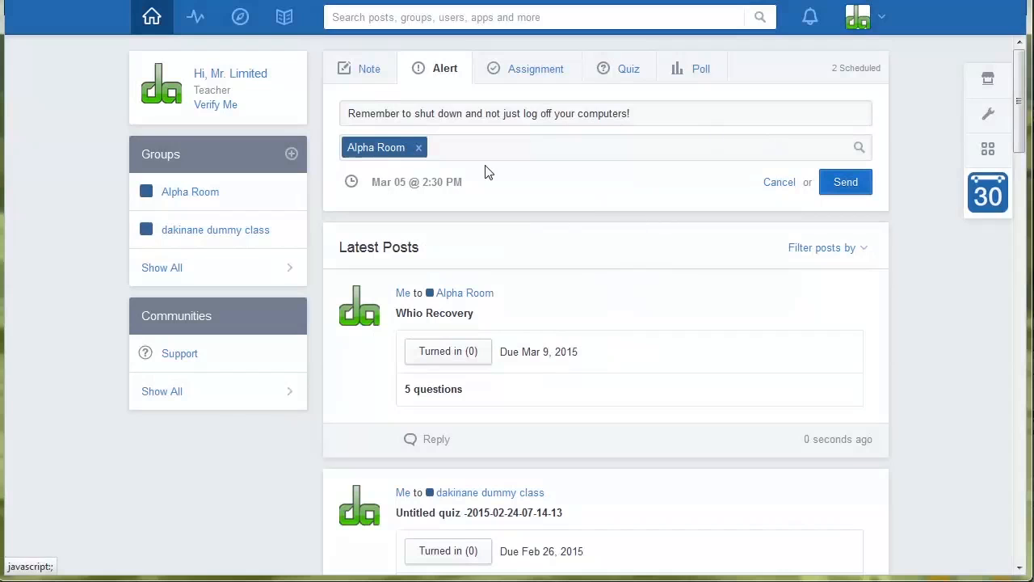
pyautogui.click(849, 190)
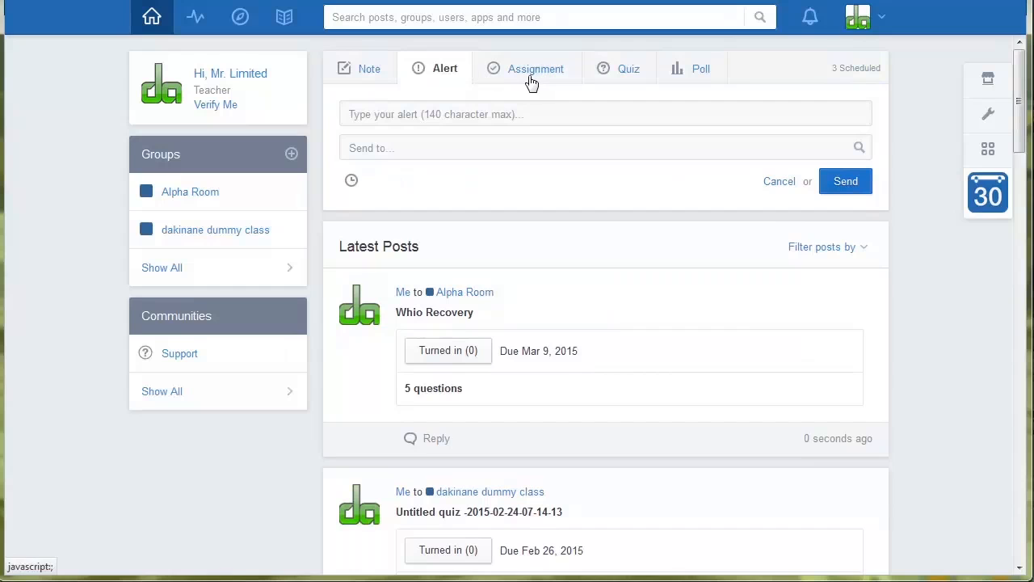
# - Create a poll asking "Is it right to kill one animal to save another? ie should we kill all possums, rats, stoats etc to save native birds?"
pyautogui.click(692, 73)
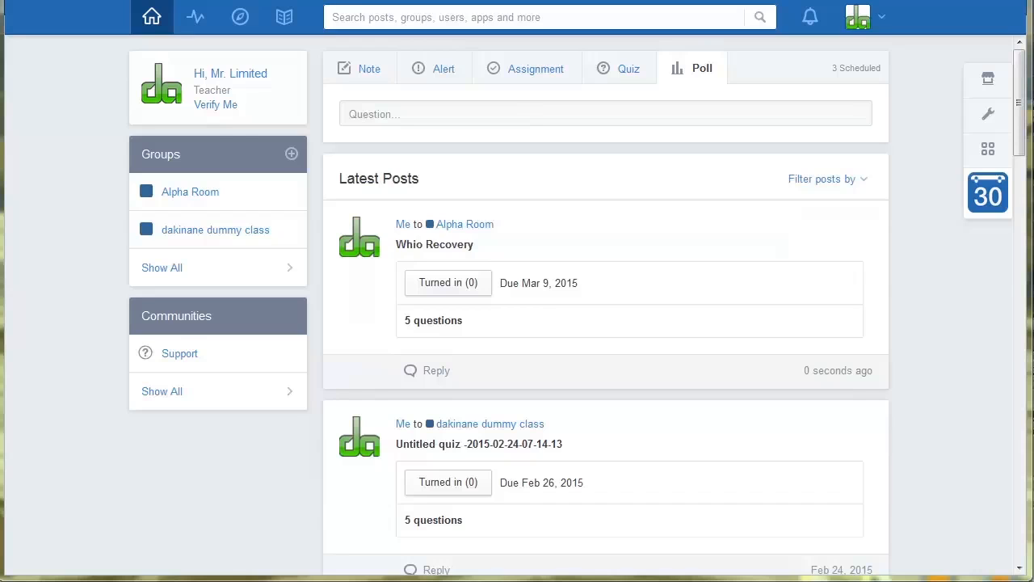
pyautogui.click(371, 113)
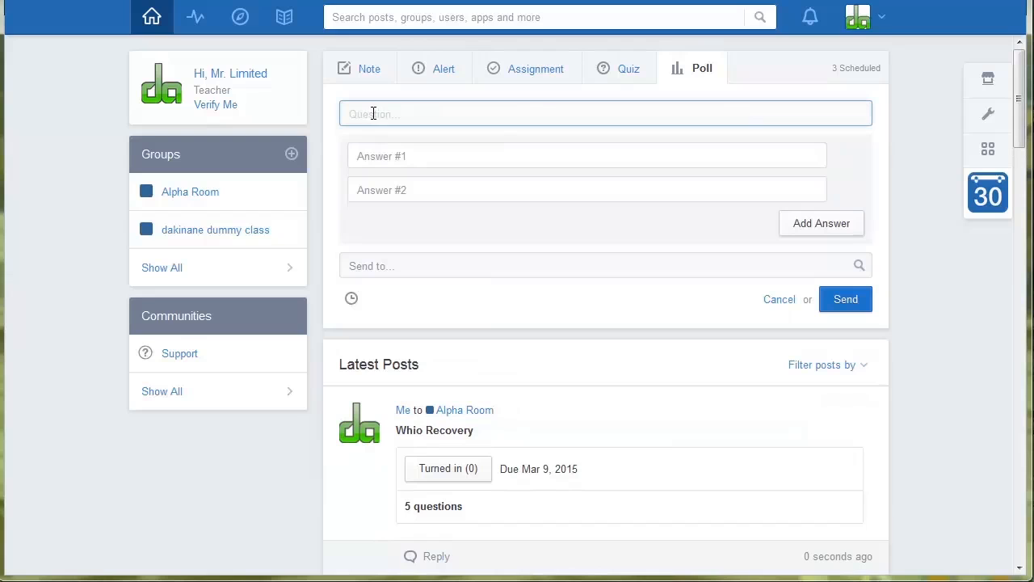
pyautogui.write('Is it right to kill one animal to save another? ie should we kill all possums, rats, stoats etc to save native birds?')
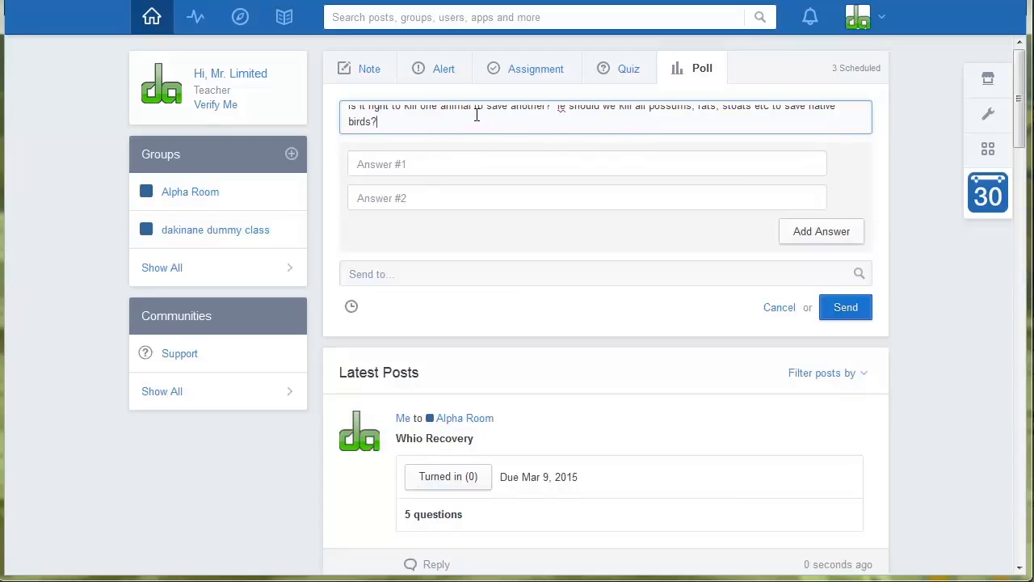
# - Fill in the poll's two answers with "Yes!" as the first and "No!" as the second
pyautogui.click(432, 166)
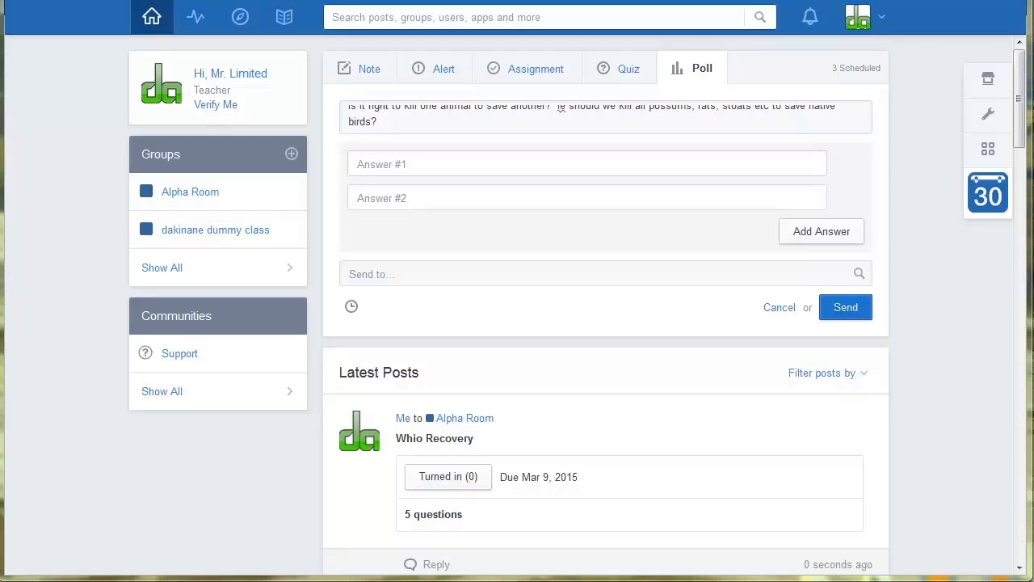
pyautogui.click(369, 164)
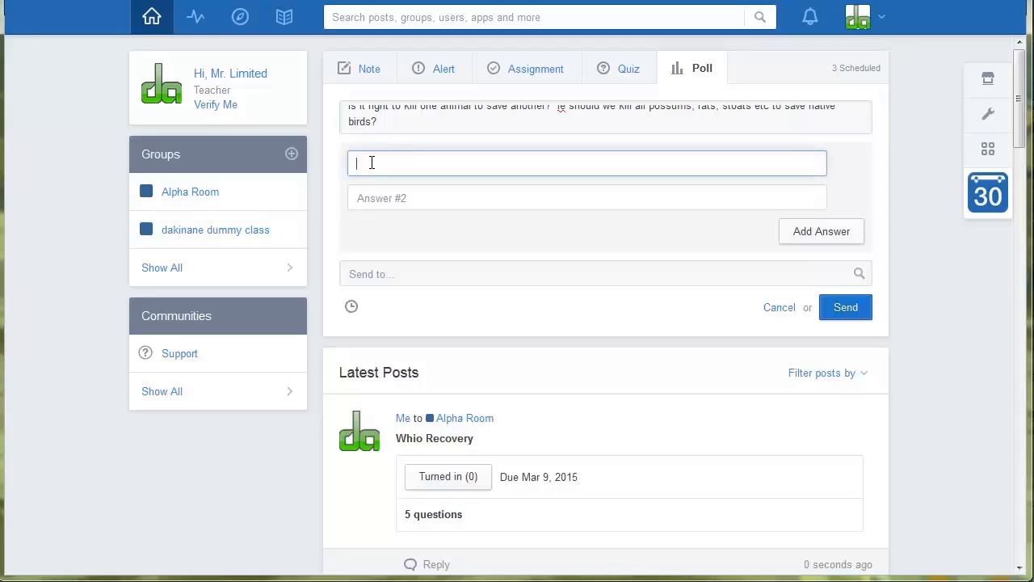
pyautogui.write('Yes!')
pyautogui.click(376, 205)
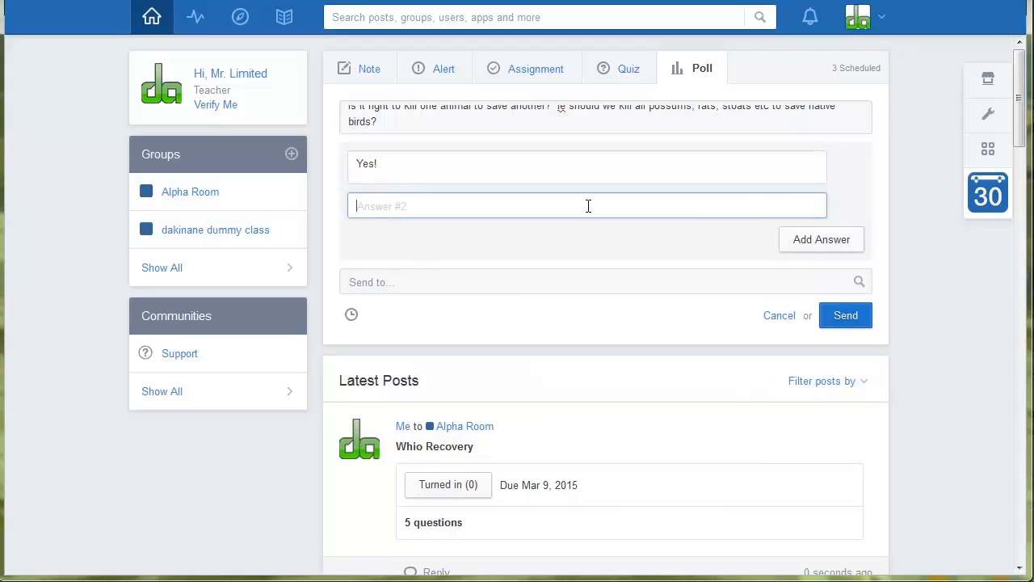
pyautogui.click(370, 201)
pyautogui.write('No!')
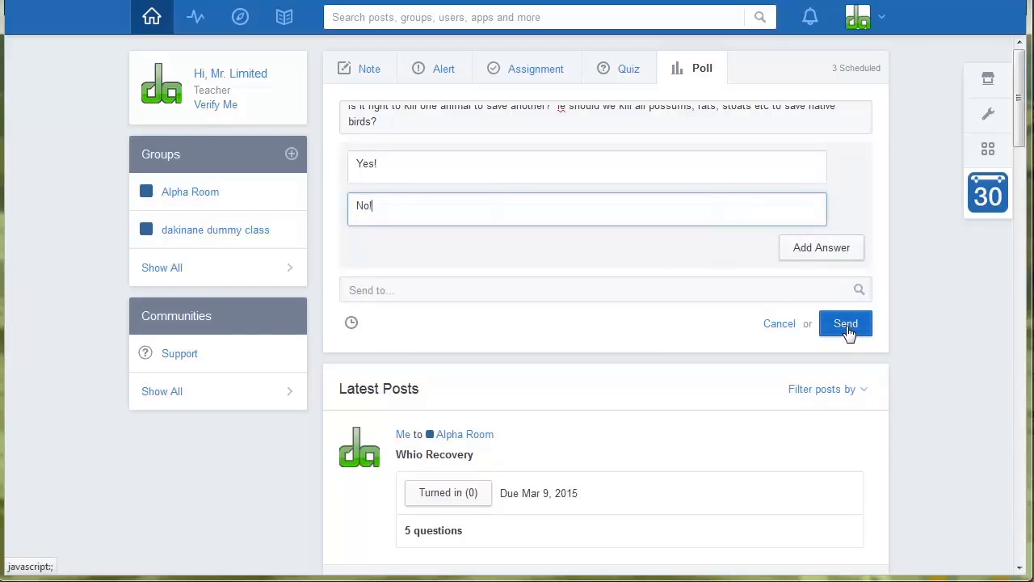
# - Add a third poll answer reading "I need more information" and address the poll to the Alpha Room group
pyautogui.click(835, 251)
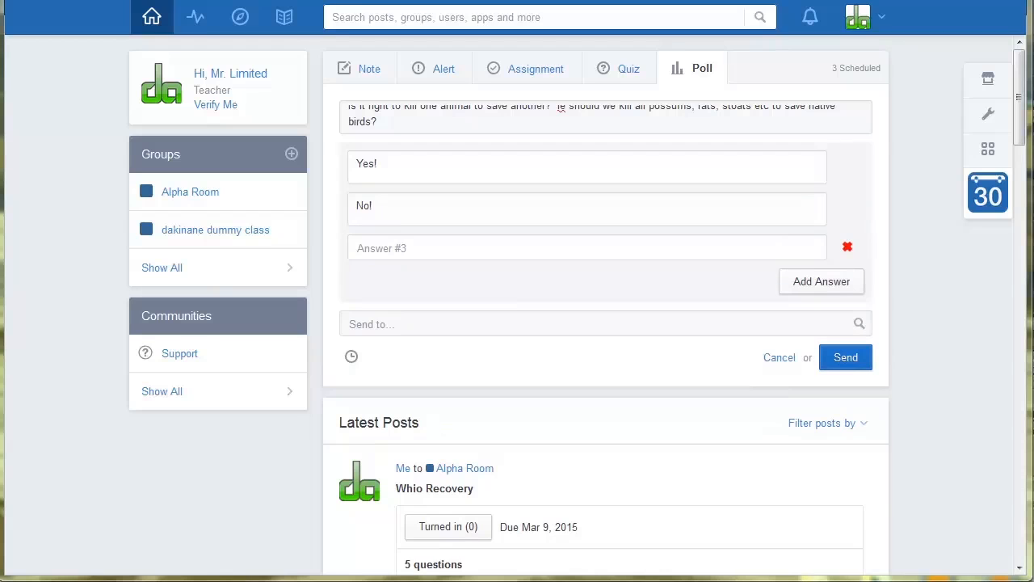
pyautogui.click(375, 251)
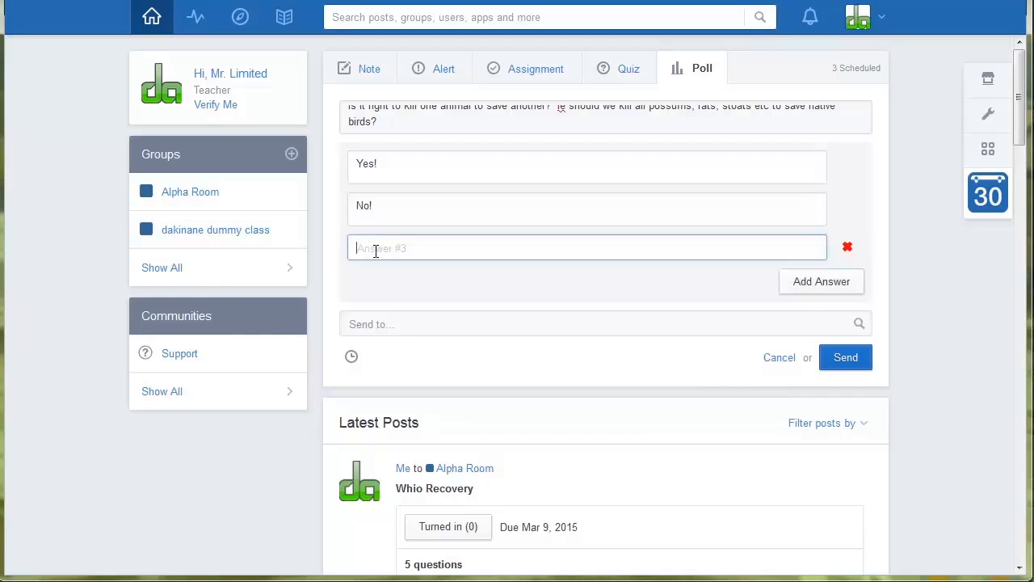
pyautogui.write('I need more information')
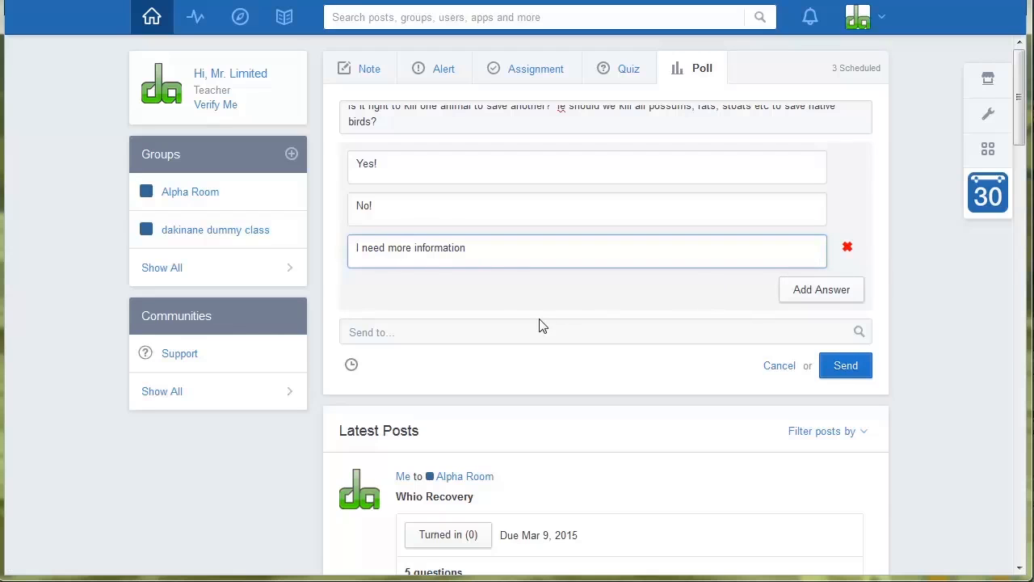
pyautogui.click(425, 337)
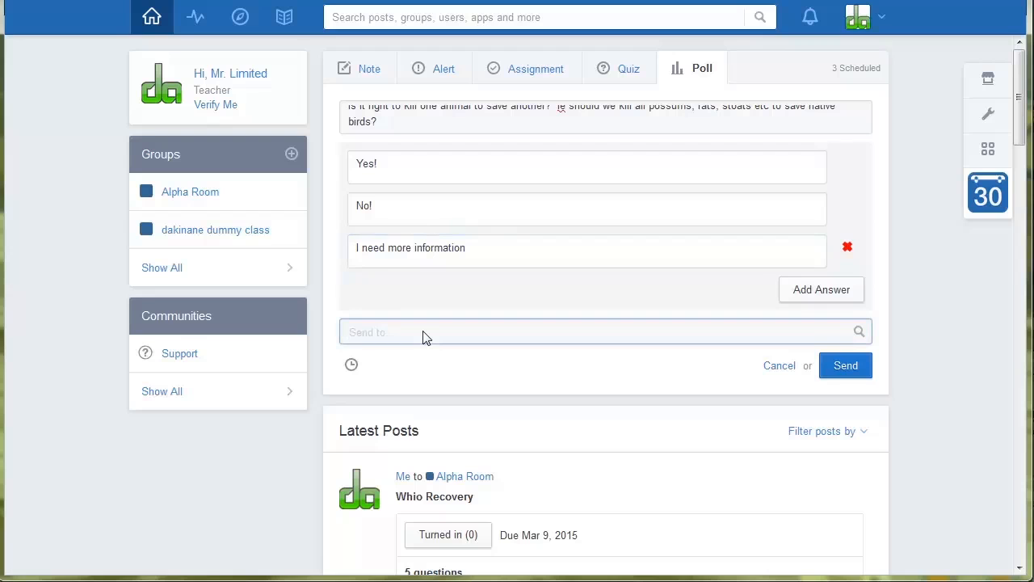
pyautogui.write('a')
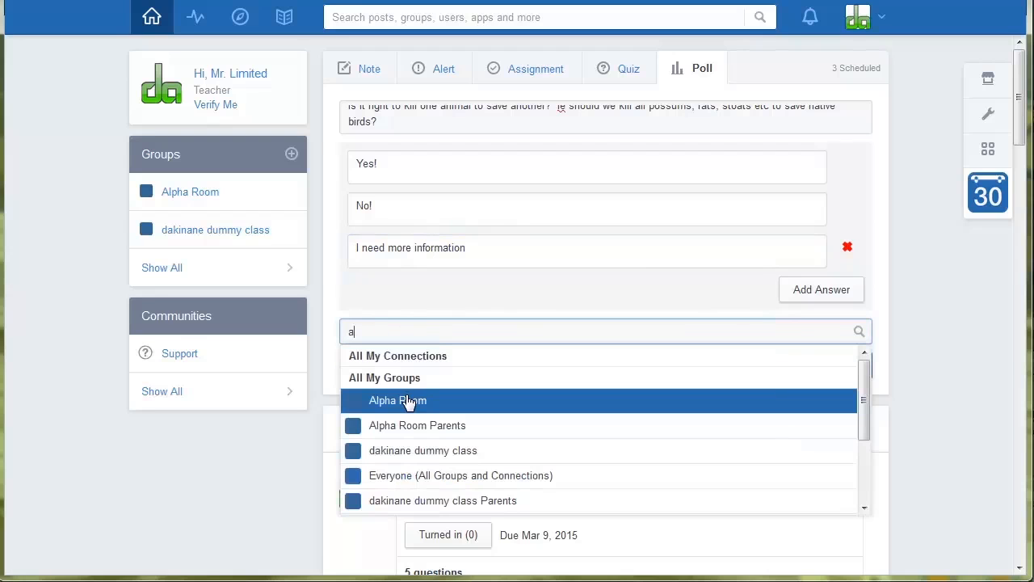
pyautogui.click(408, 399)
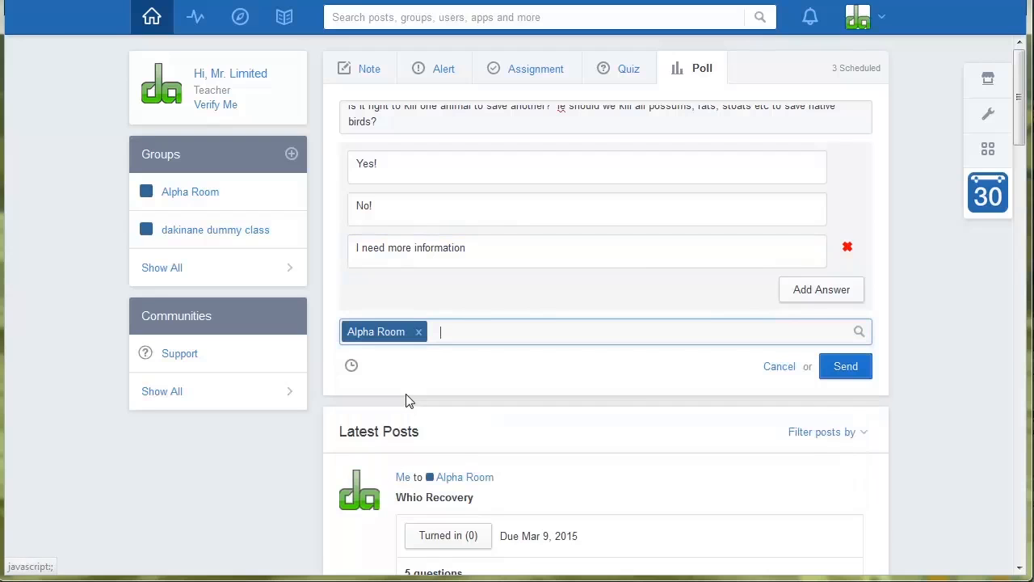
# - Schedule the poll for 03/06/2015 at 9:00 AM and send it
pyautogui.click(351, 366)
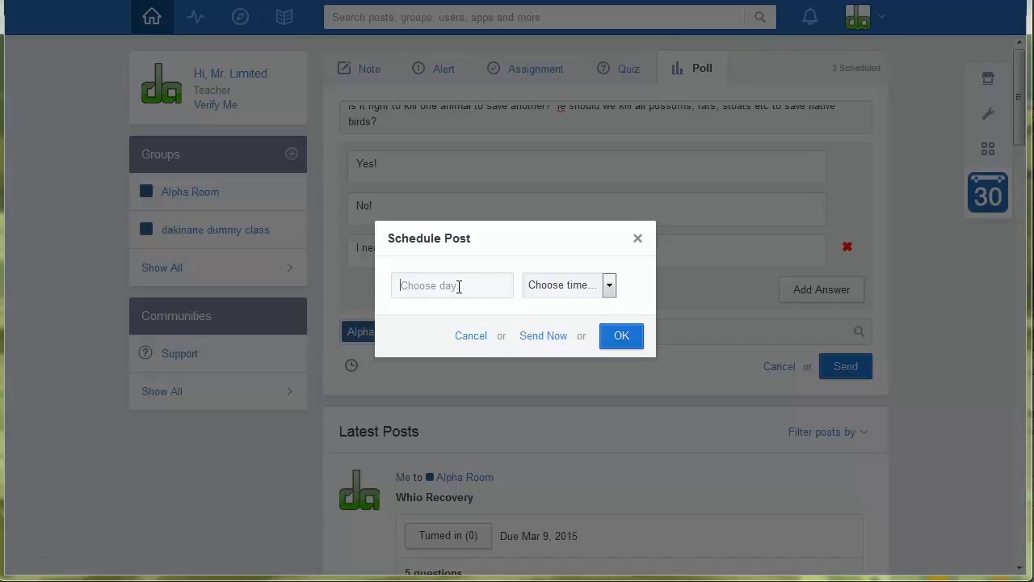
pyautogui.click(458, 286)
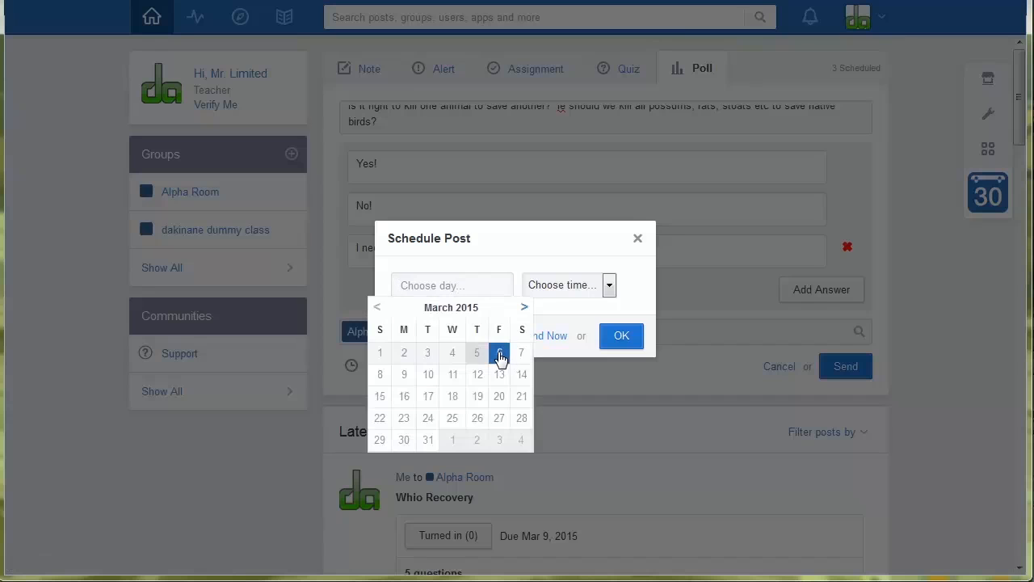
pyautogui.click(499, 352)
pyautogui.click(609, 291)
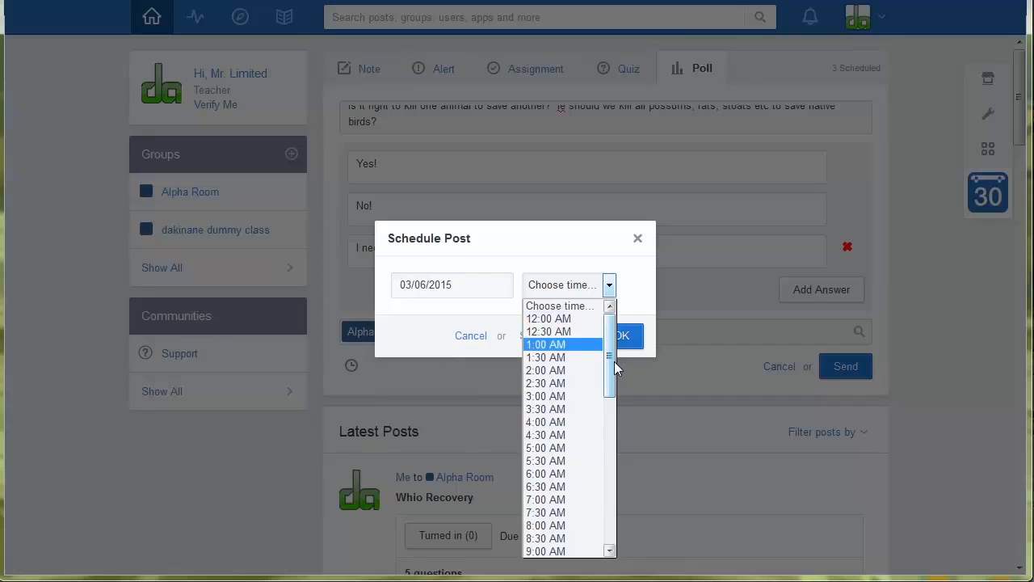
pyautogui.moveTo(611, 365); pyautogui.dragTo(612, 412)
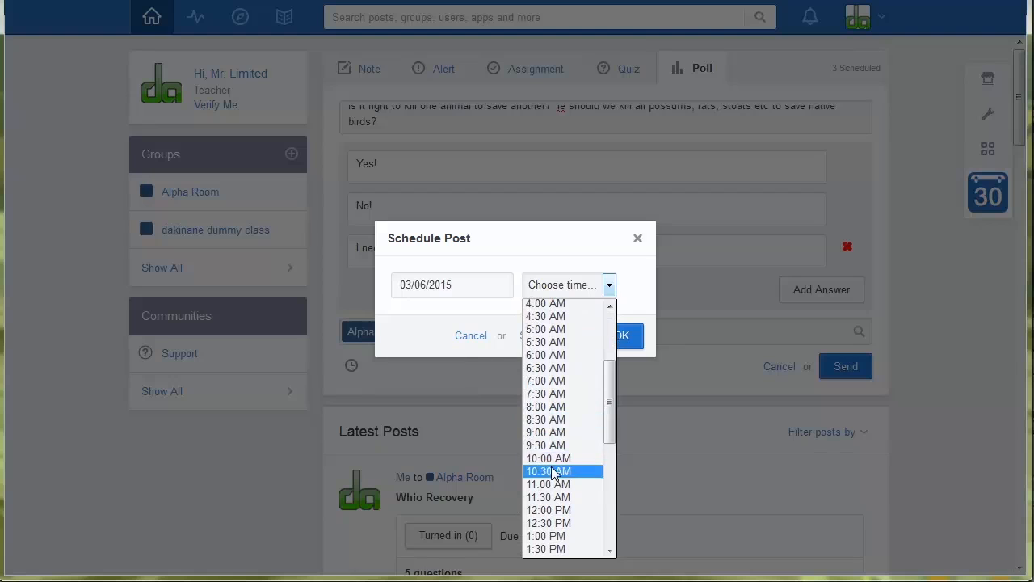
pyautogui.click(563, 433)
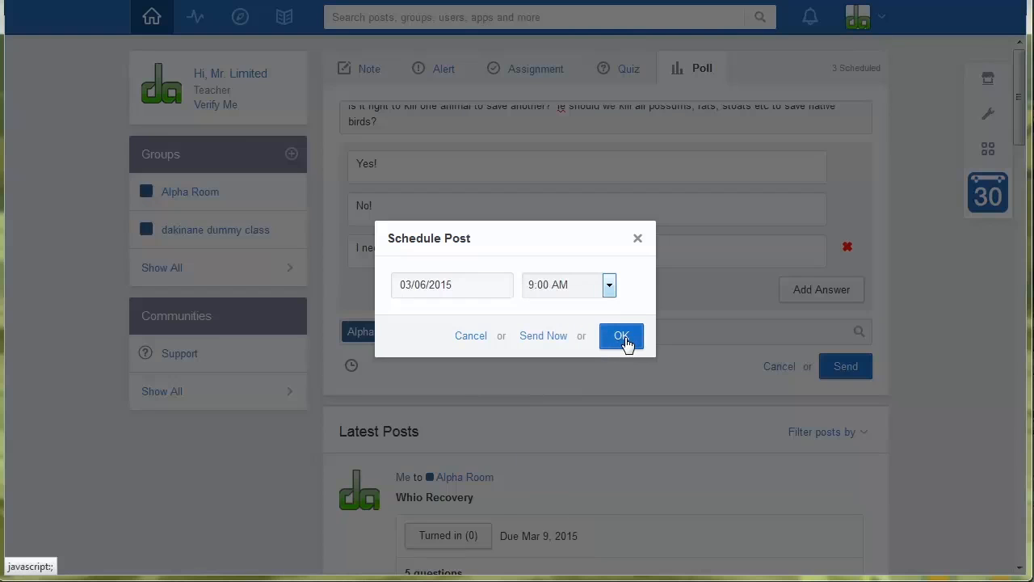
pyautogui.click(621, 337)
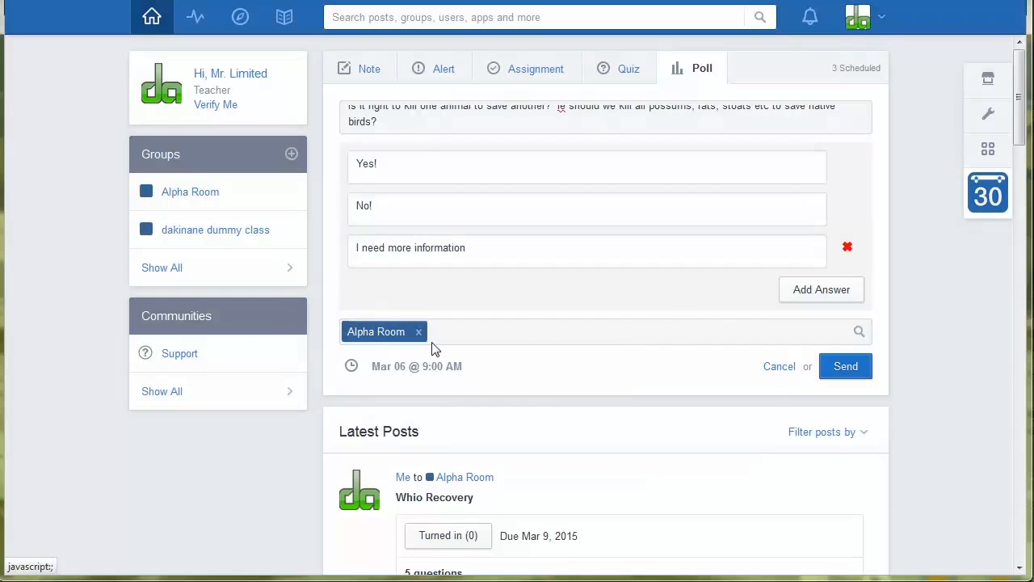
pyautogui.click(847, 372)
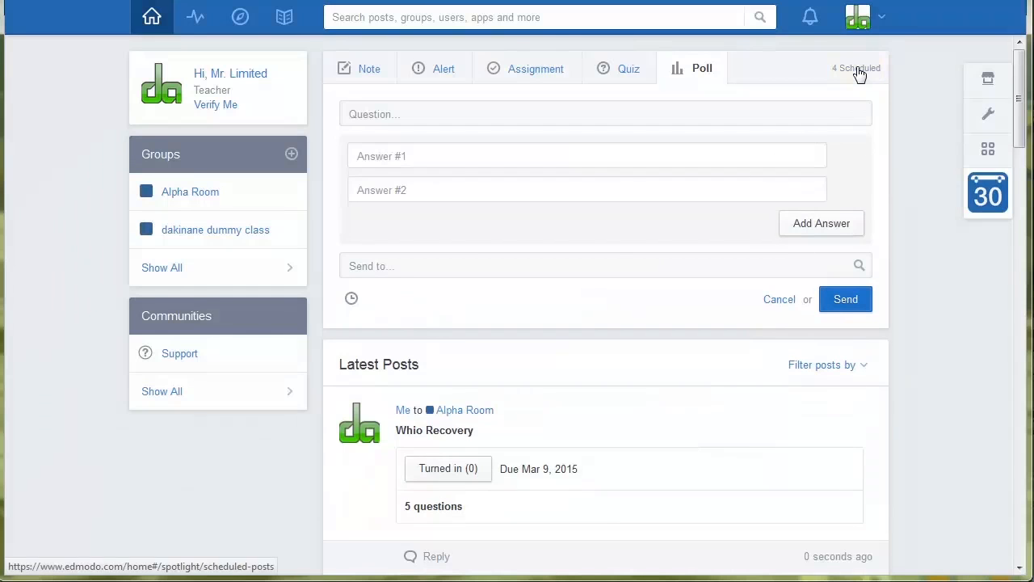
# - Review the list of scheduled posts and their send times, and return to the home page
pyautogui.click(860, 71)
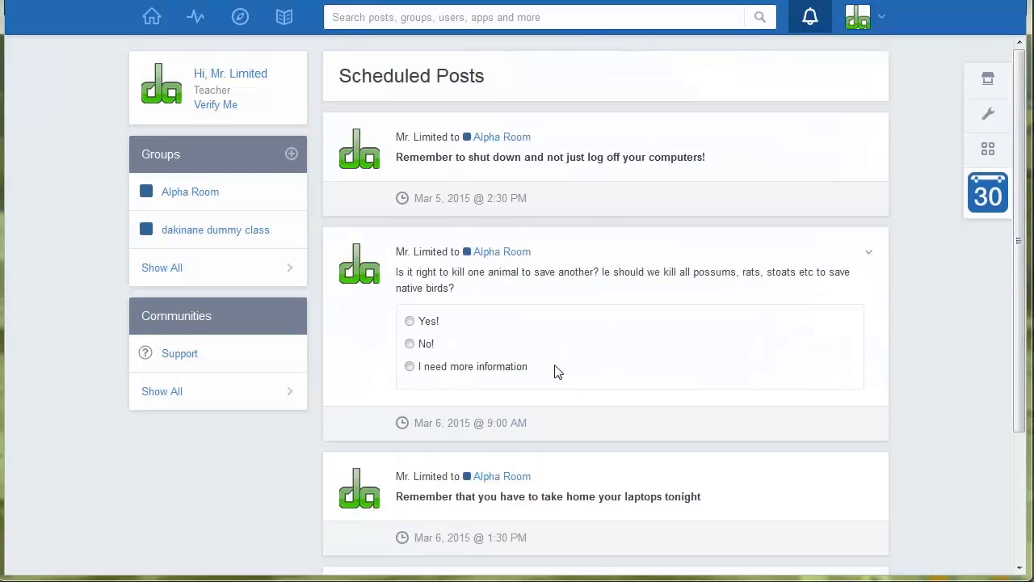
pyautogui.scroll(-1, 555, 370)
pyautogui.scroll(-3, 555, 370)
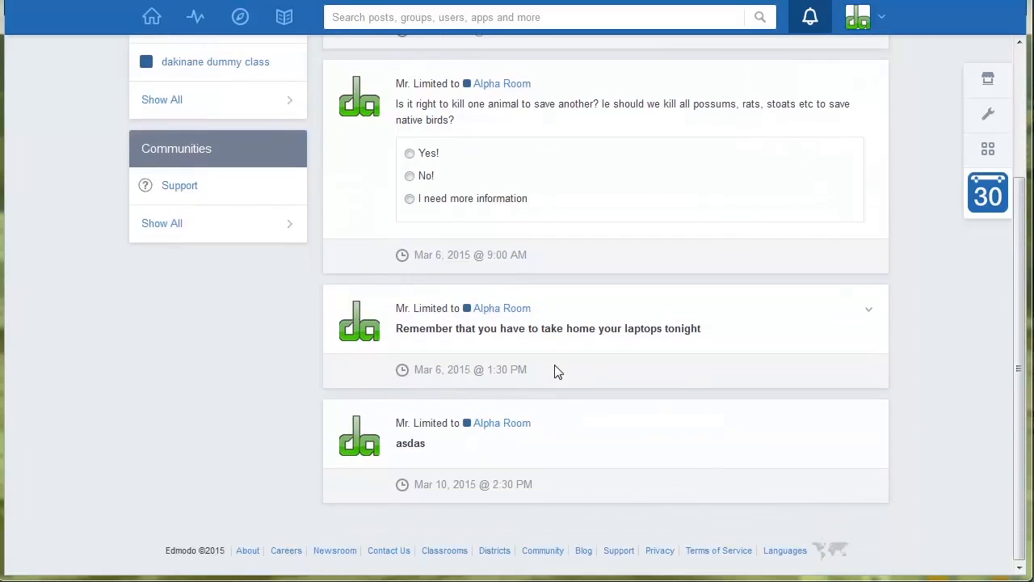
pyautogui.scroll(3, 554, 370)
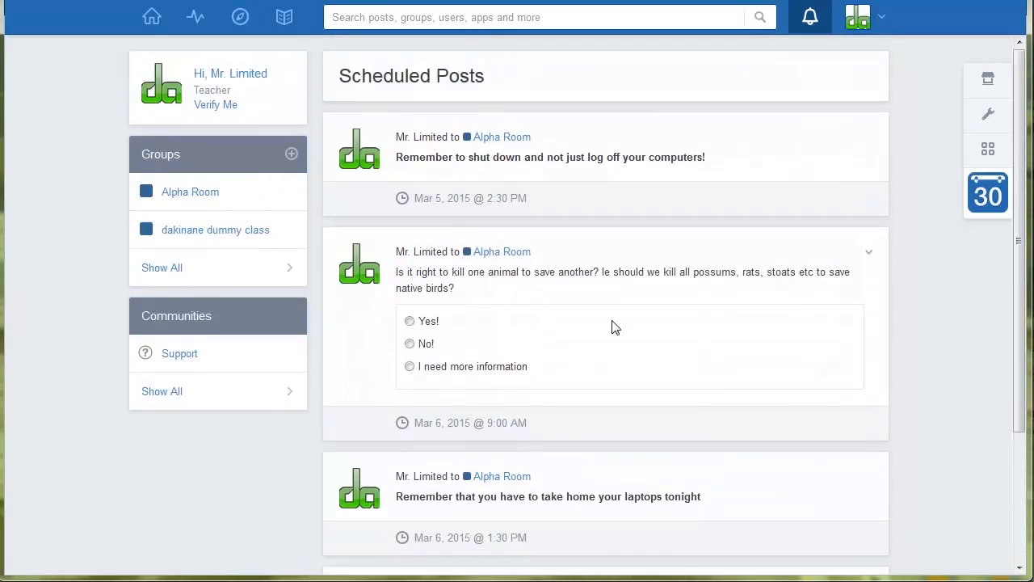
pyautogui.click(152, 27)
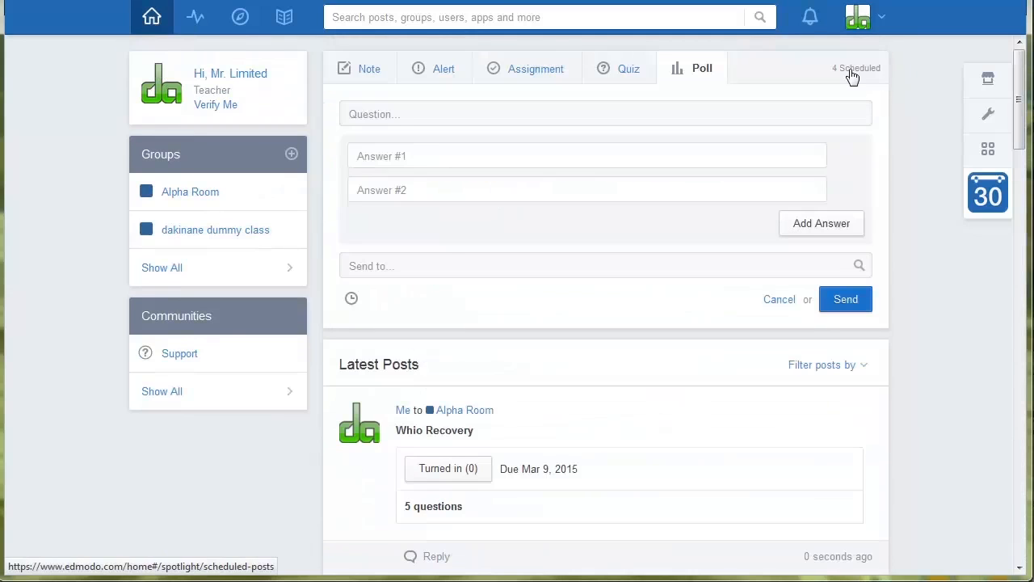
pyautogui.click(620, 72)
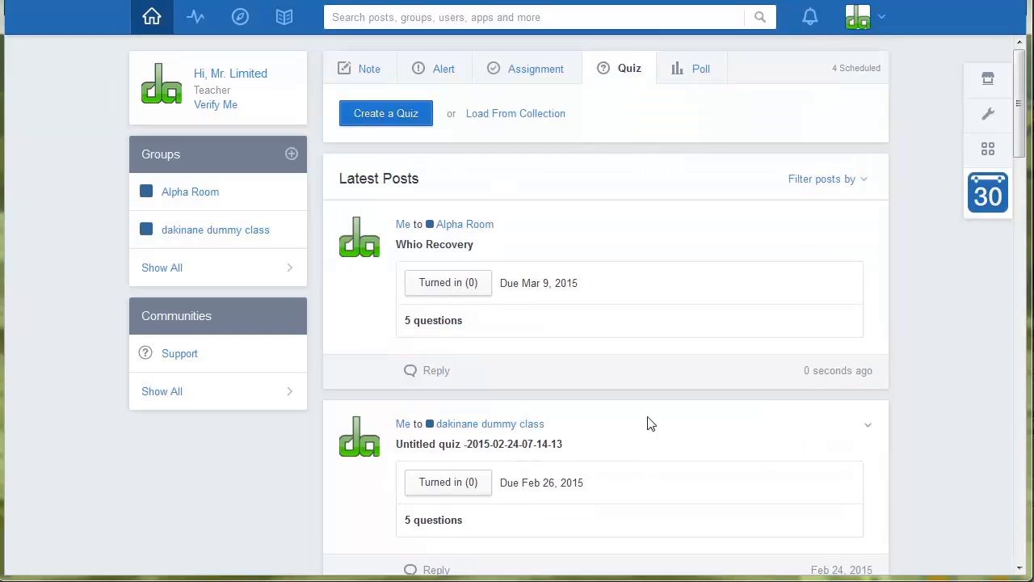
pyautogui.scroll(-2, 759, 386)
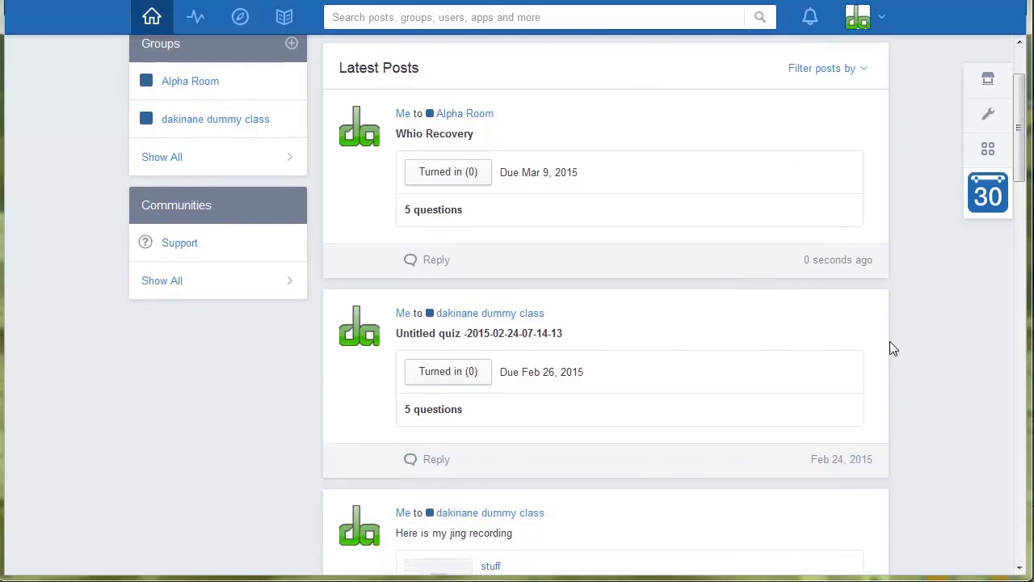
pyautogui.click(868, 317)
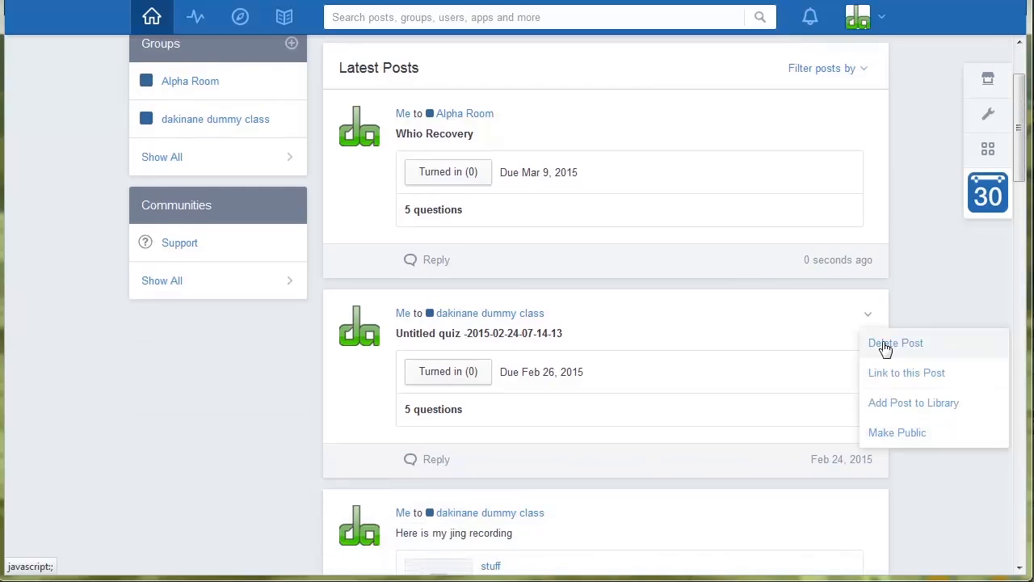
pyautogui.click(886, 345)
pyautogui.click(662, 386)
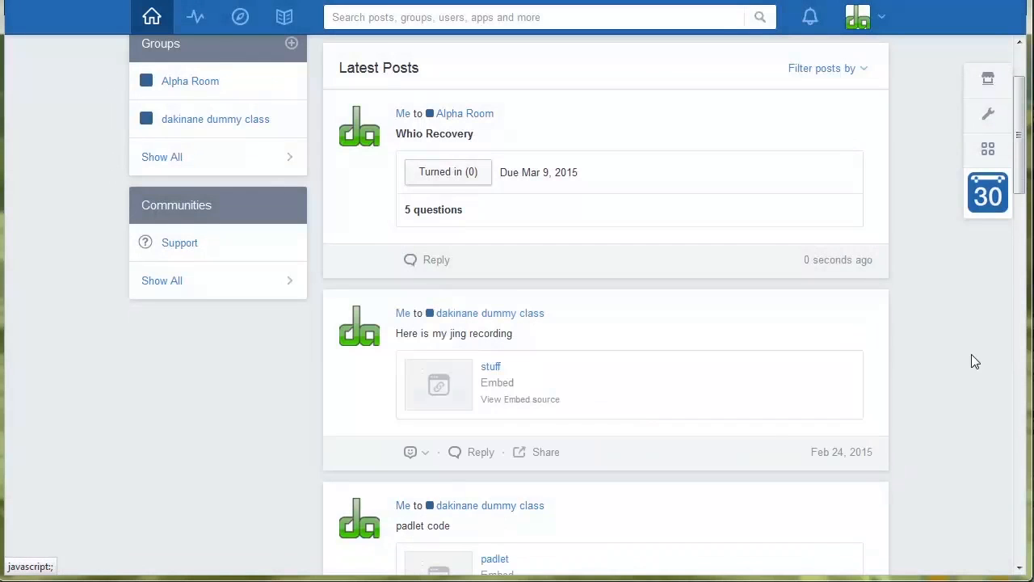
pyautogui.scroll(2, 898, 372)
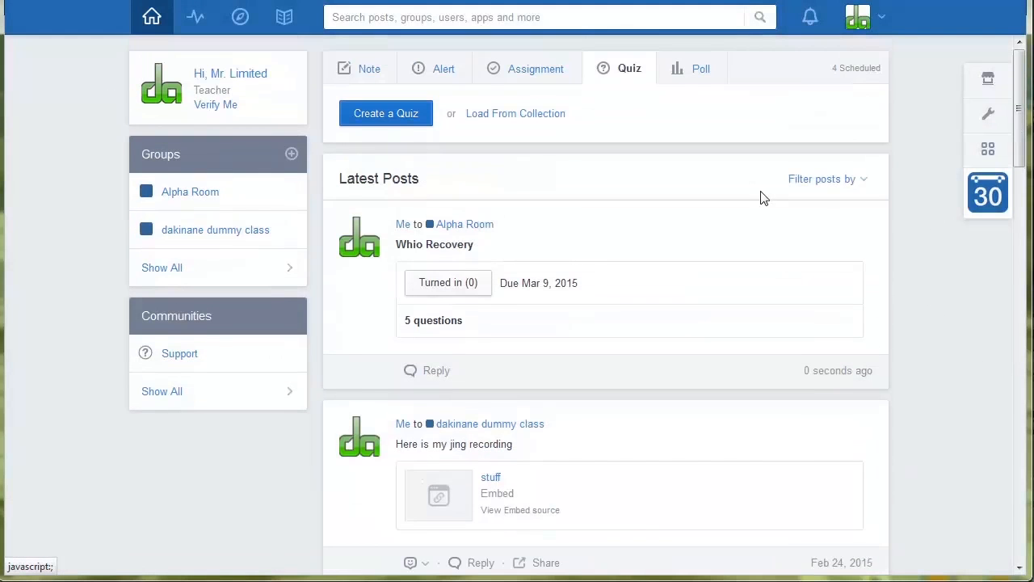
pyautogui.click(194, 193)
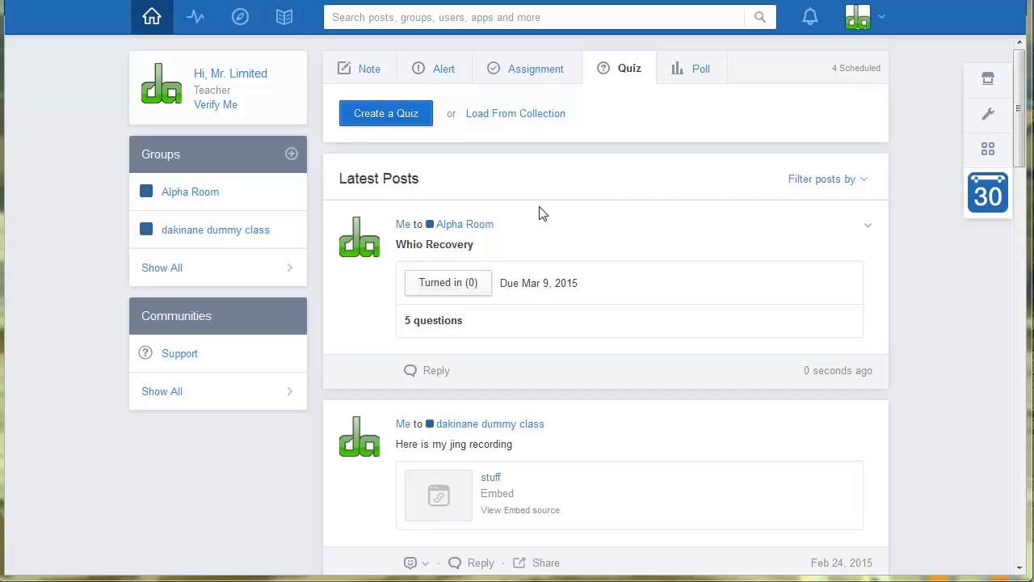
# - Start a new event in the Edmodo Planner with a date range from 3/9/2015 to 3/12/2015
pyautogui.click(990, 198)
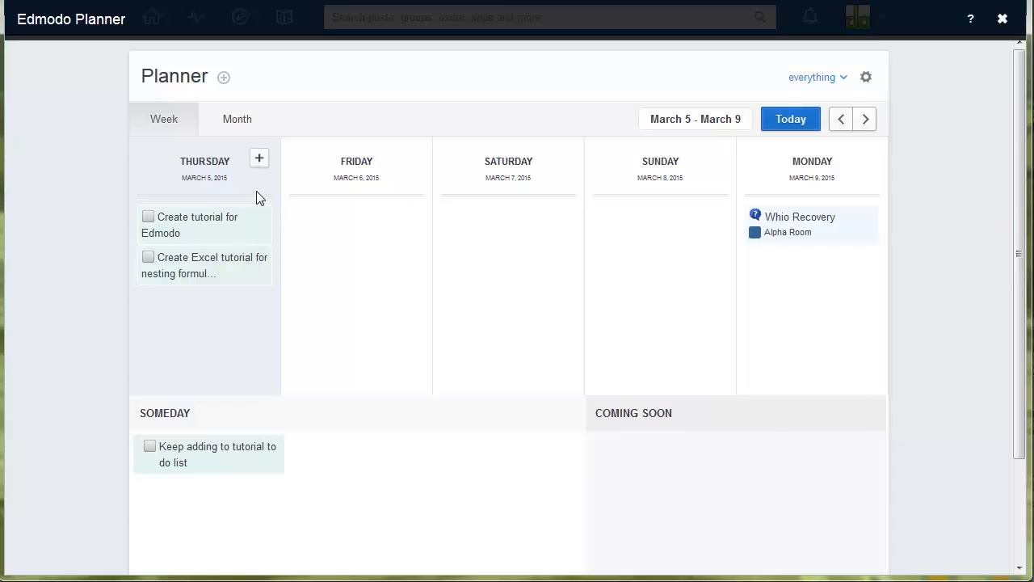
pyautogui.click(259, 159)
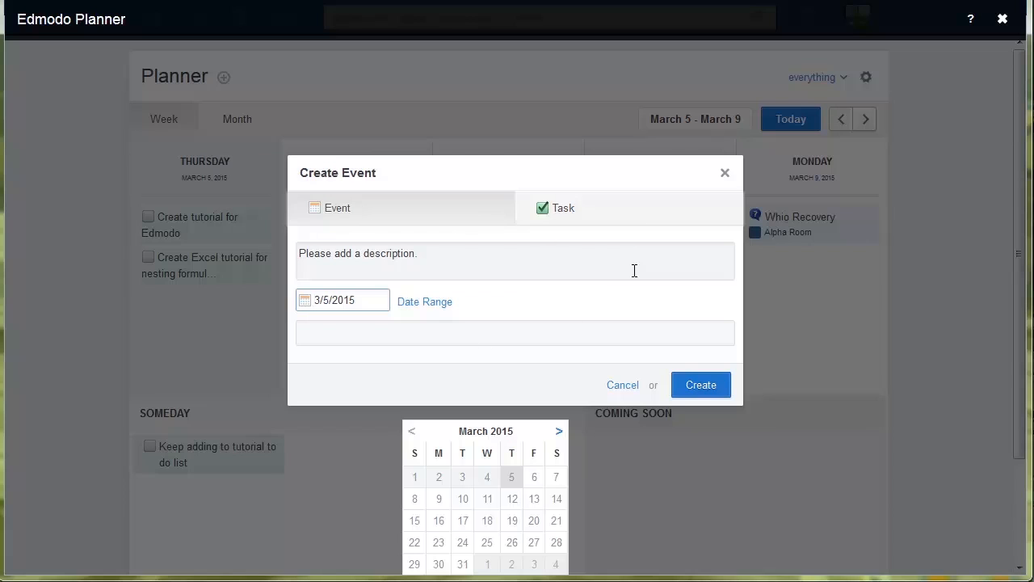
pyautogui.click(443, 257)
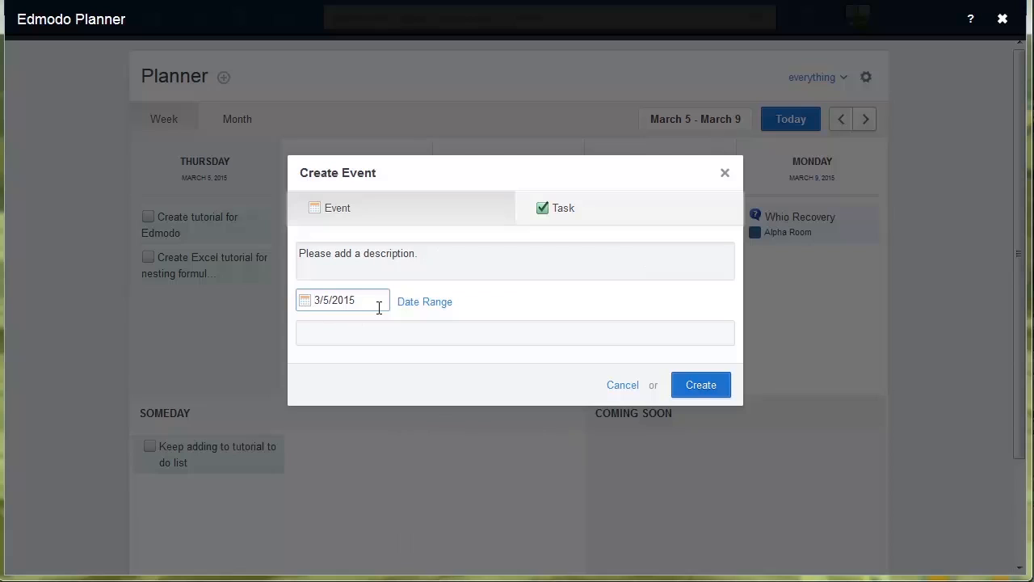
pyautogui.click(408, 305)
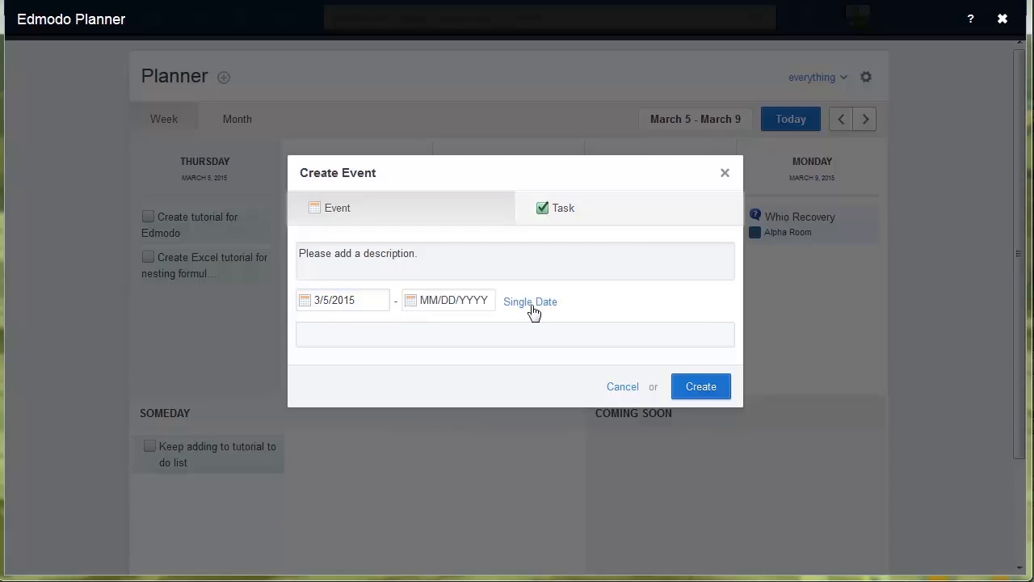
pyautogui.click(325, 300)
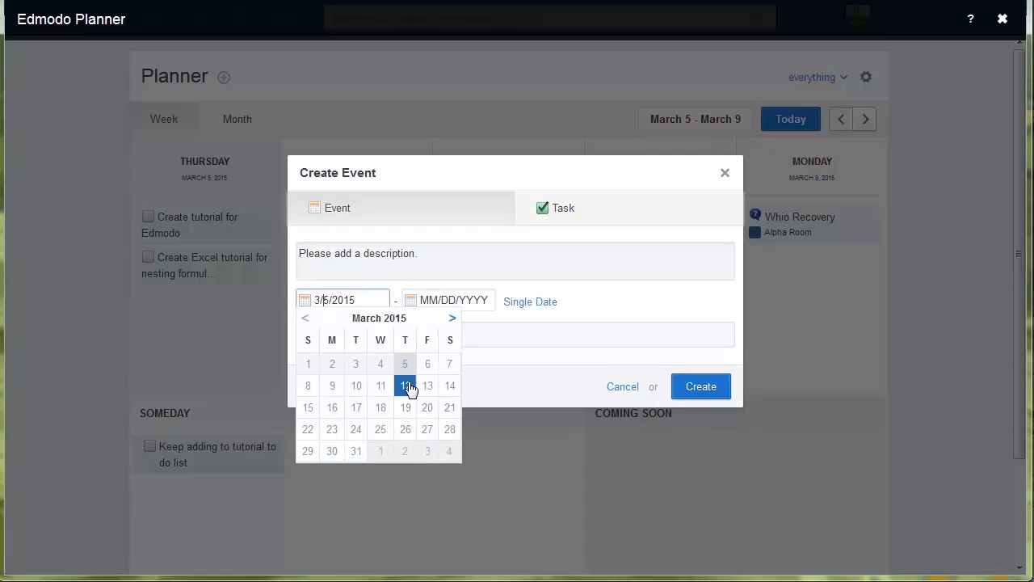
pyautogui.click(332, 386)
pyautogui.click(439, 299)
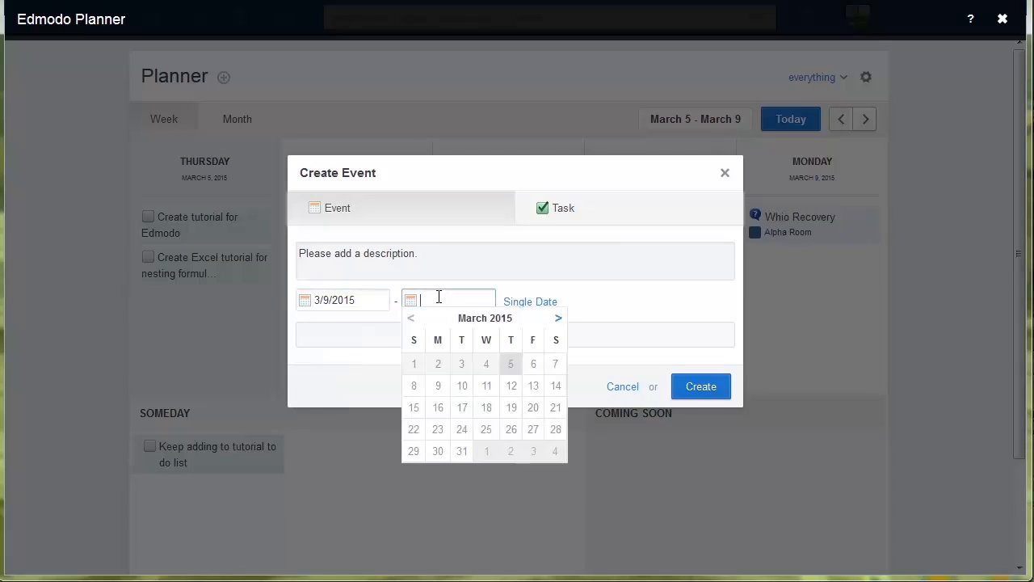
pyautogui.click(516, 397)
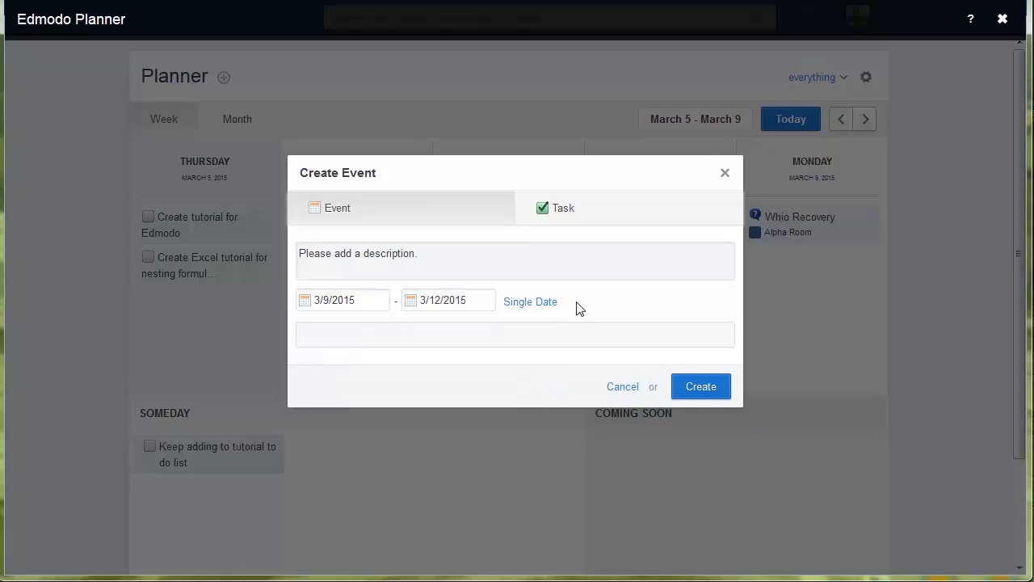
# - Describe the event as "EOTC", set Alpha Room as its recipient, and create it
pyautogui.click(342, 255)
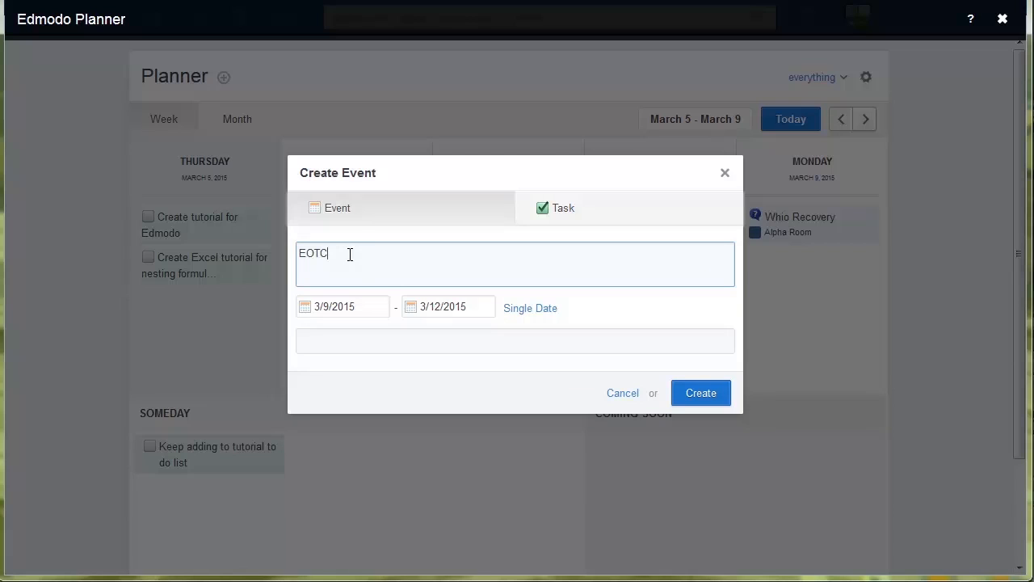
pyautogui.click(698, 396)
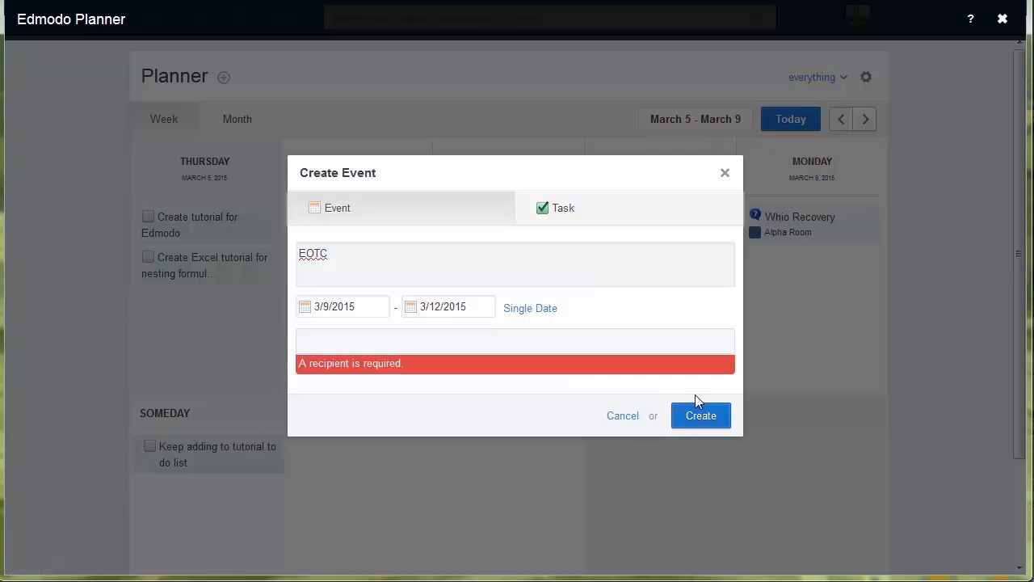
pyautogui.click(338, 343)
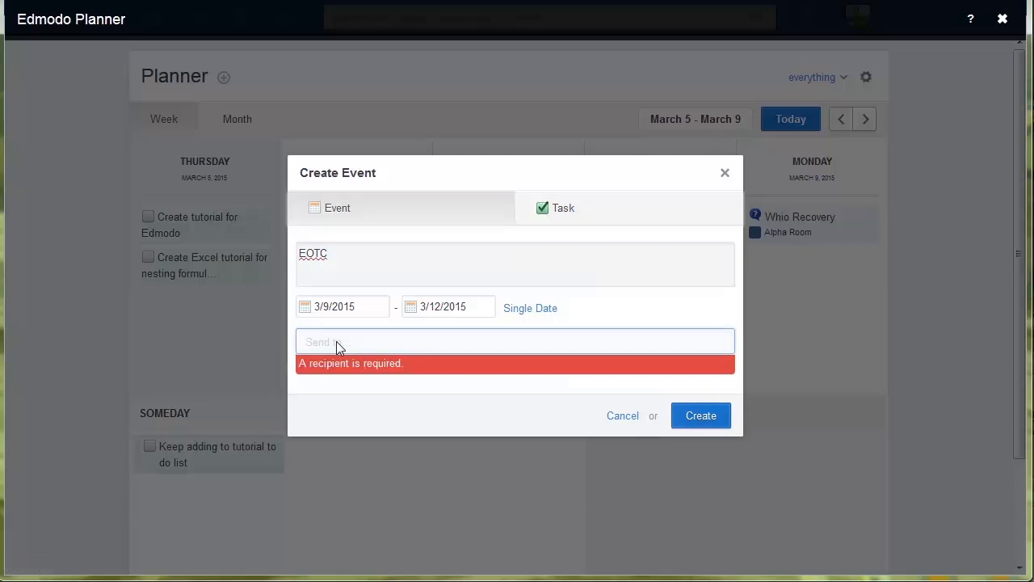
pyautogui.write('Al')
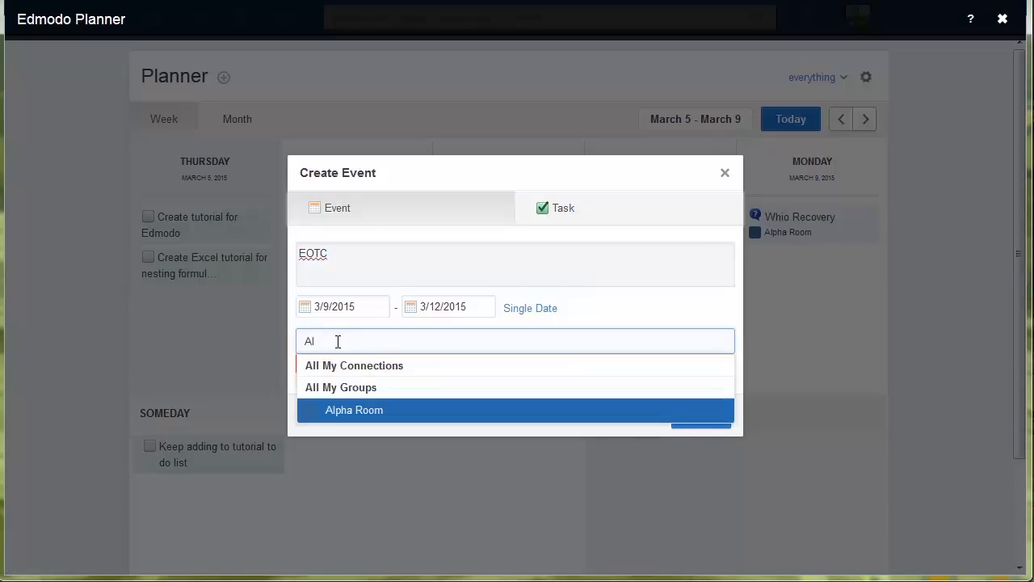
pyautogui.click(342, 409)
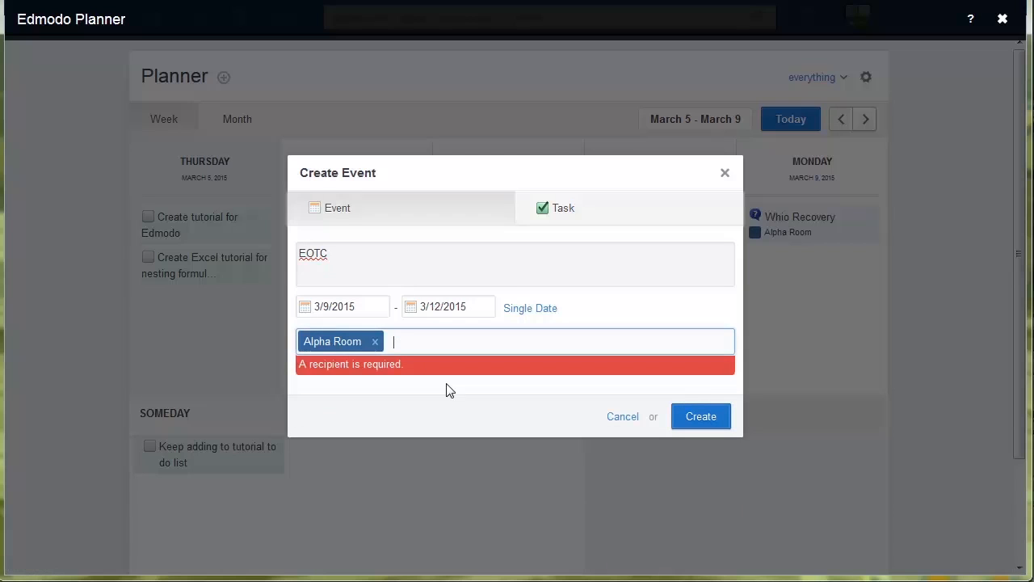
pyautogui.click(701, 418)
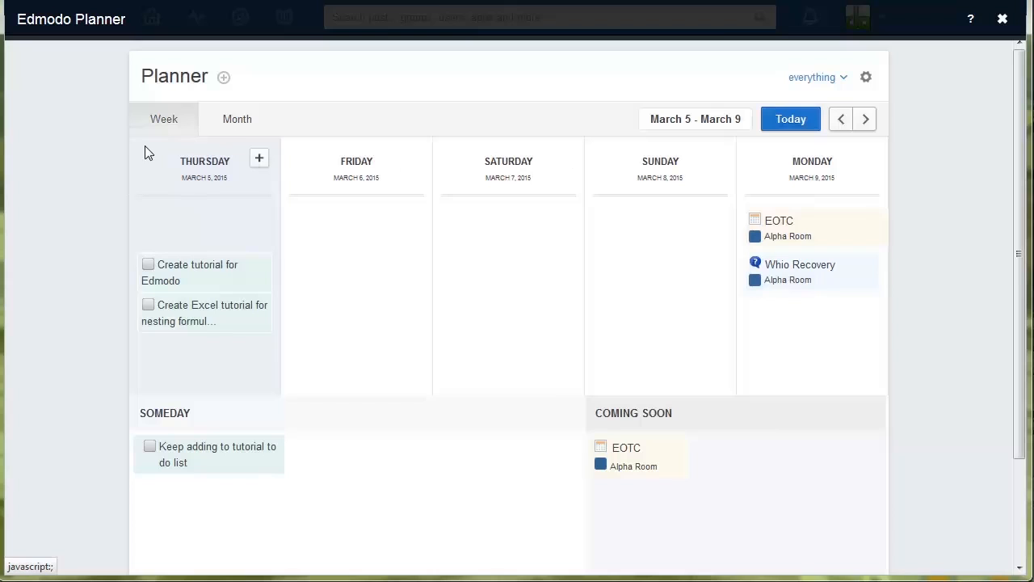
# - Start a new planner task described as "check to see how many assignments have already been turned in"
pyautogui.click(260, 159)
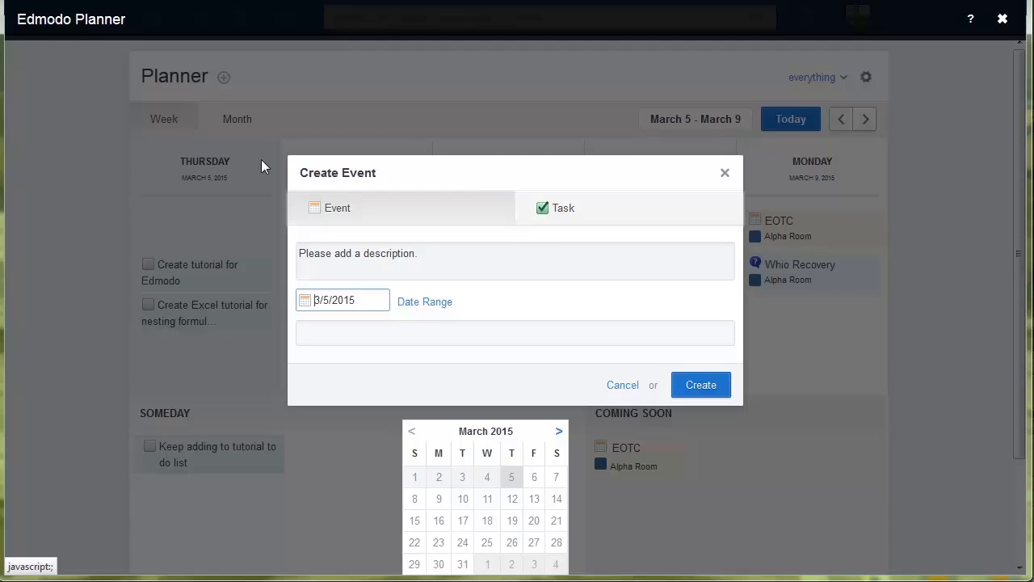
pyautogui.click(579, 212)
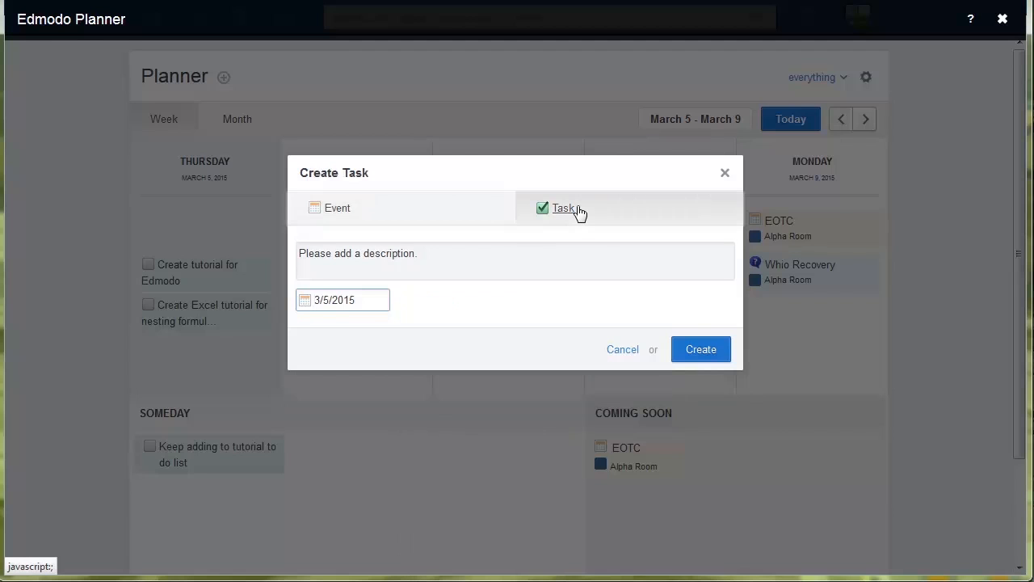
pyautogui.click(343, 253)
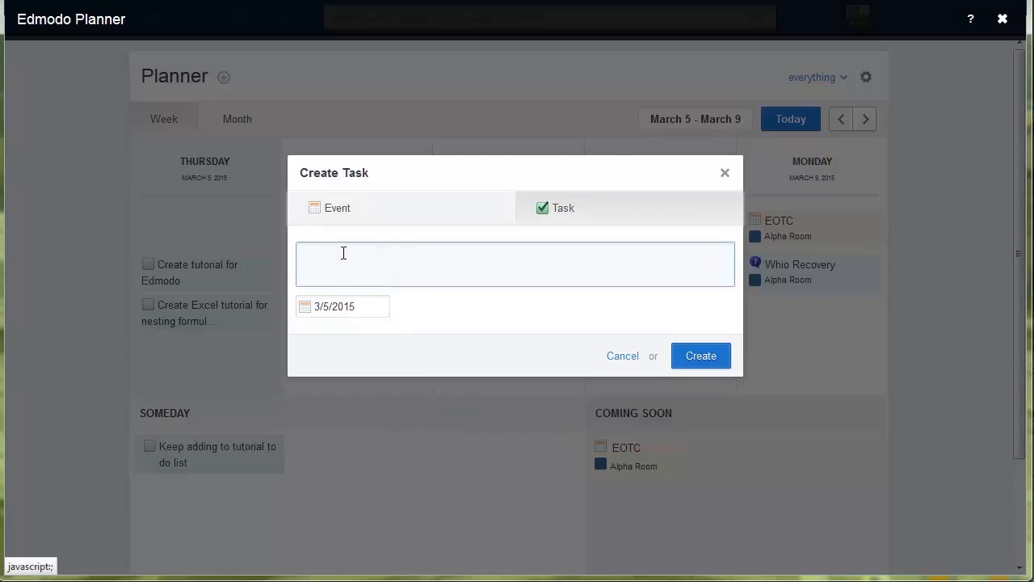
pyautogui.write('chc')
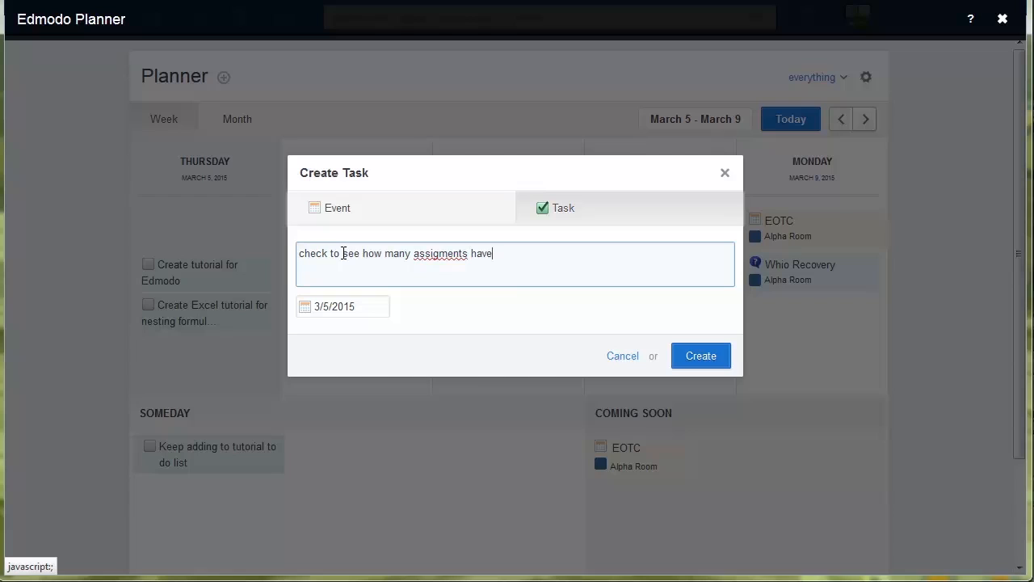
pyautogui.press('BackSpace')
pyautogui.press('BackSpace')
pyautogui.press('BackSpace')
pyautogui.press('BackSpace')
pyautogui.press('BackSpace')
pyautogui.press('BackSpace')
pyautogui.press('BackSpace')
pyautogui.press('BackSpace')
pyautogui.press('BackSpace')
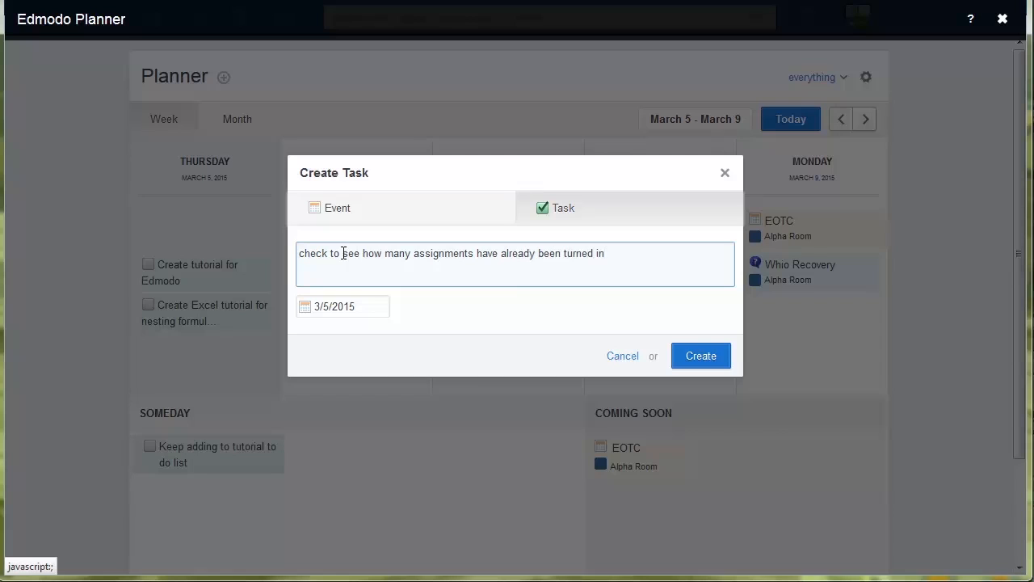
# - Set the task's date to March 6, 2015 and create it
pyautogui.click(332, 312)
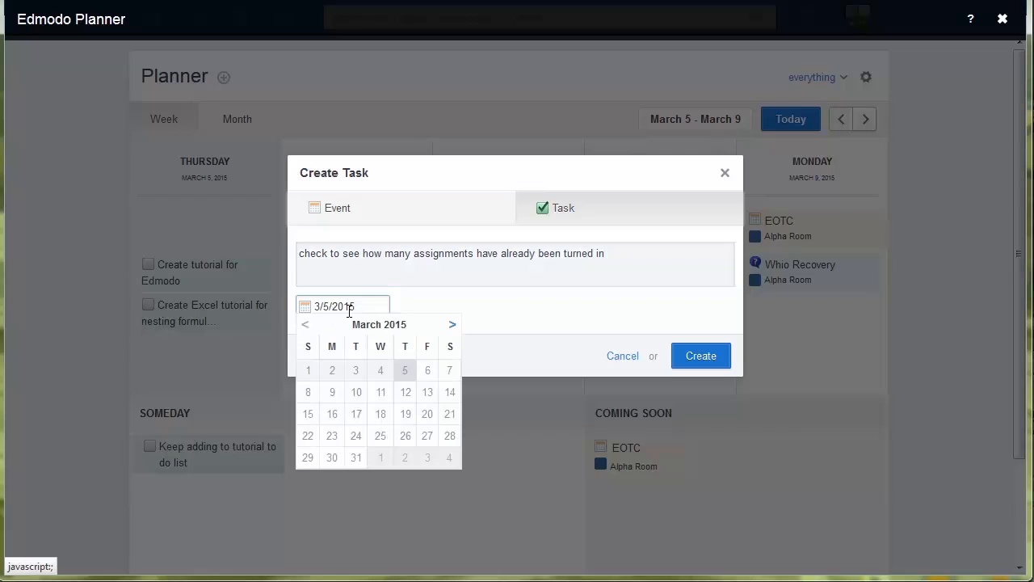
pyautogui.click(428, 371)
pyautogui.click(711, 359)
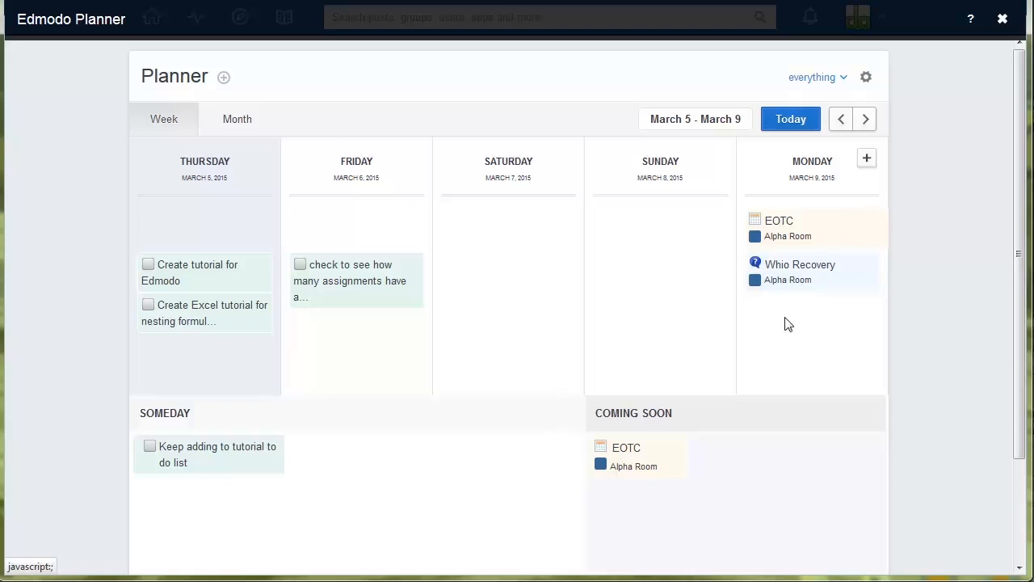
# - Examine the March 10 - March 14 planner entries and the details of the Whio video assignment, and return to March 5 - March 9
pyautogui.click(867, 121)
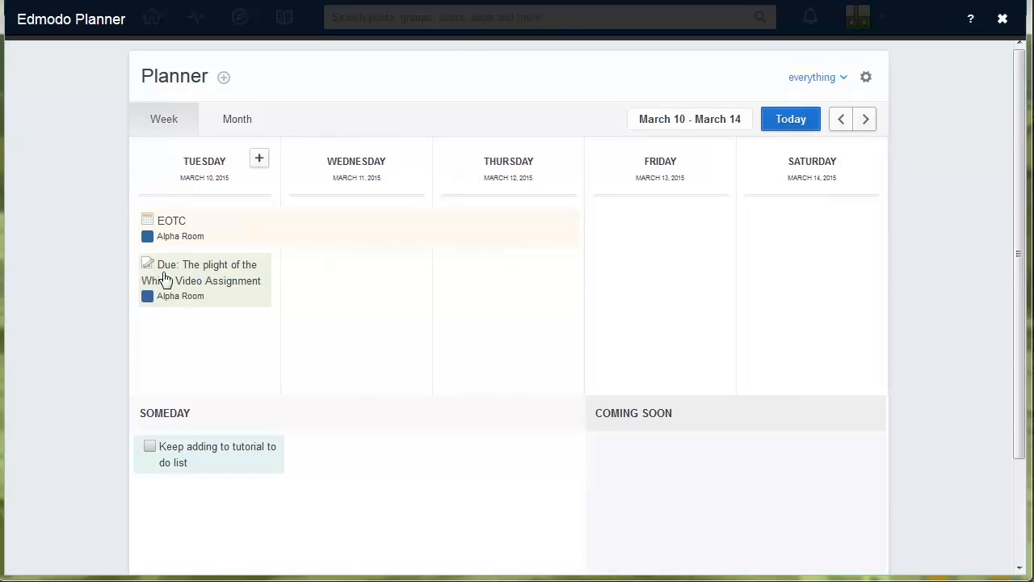
pyautogui.click(215, 288)
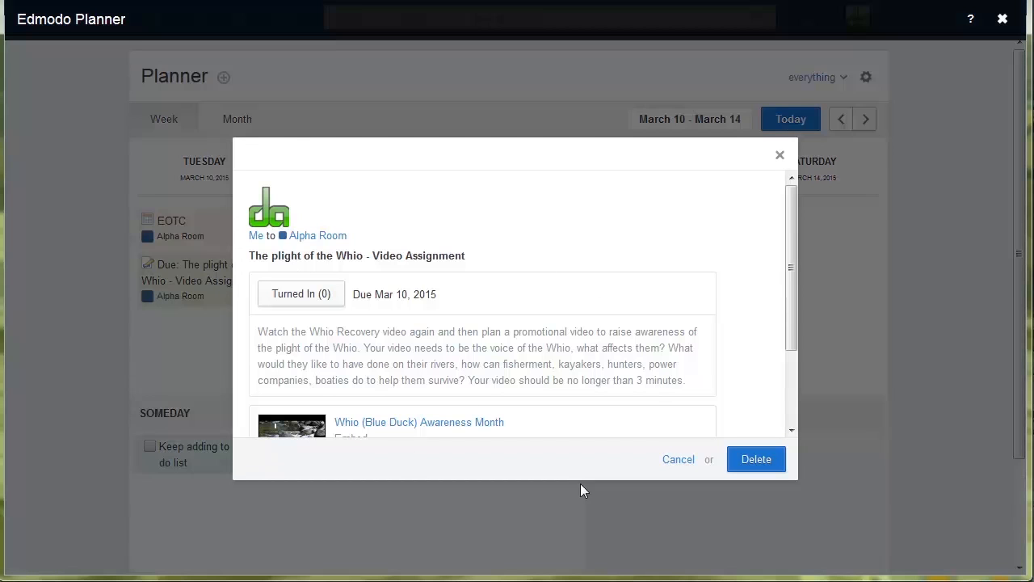
pyautogui.moveTo(794, 269); pyautogui.dragTo(788, 226)
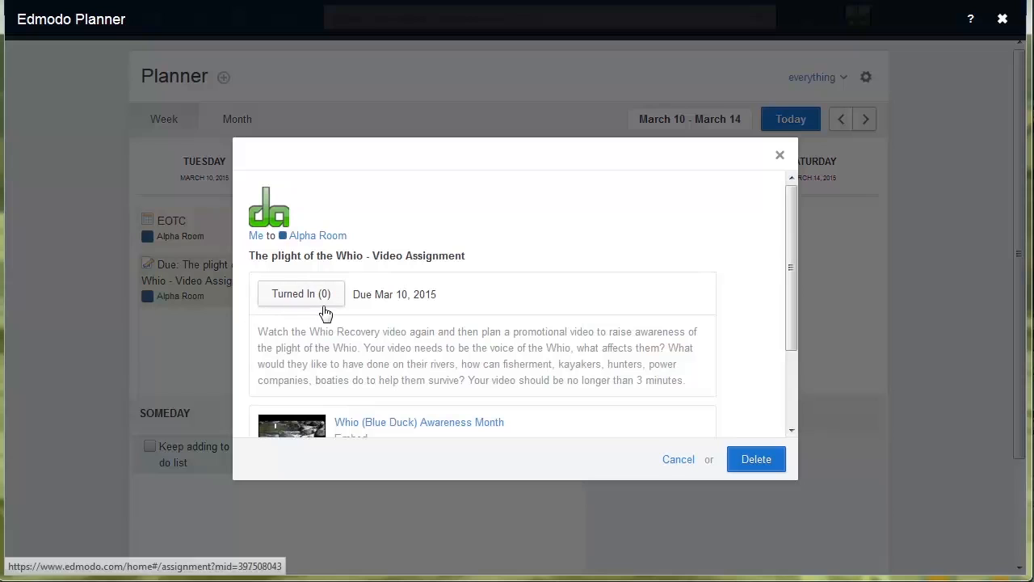
pyautogui.click(780, 155)
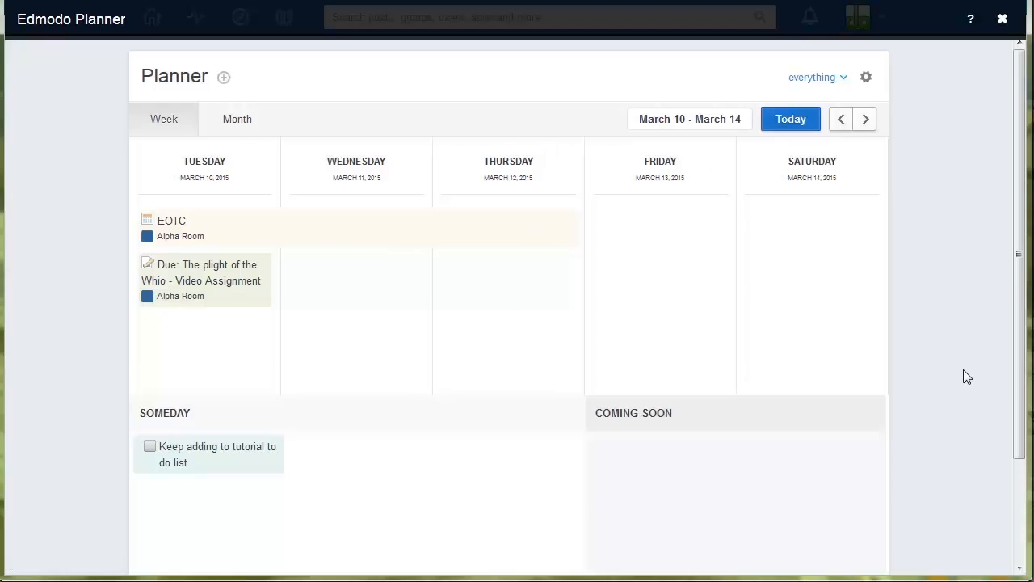
pyautogui.moveTo(1019, 274); pyautogui.dragTo(1008, 236)
pyautogui.click(841, 120)
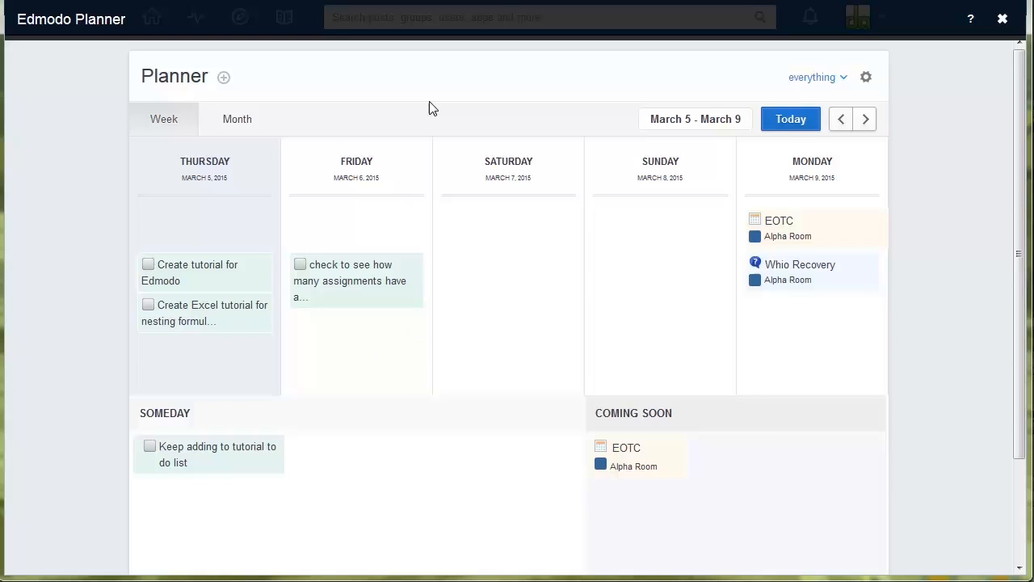
# - Export the planner as an .ics file, check which applications can open it, and dismiss the download
pyautogui.click(867, 78)
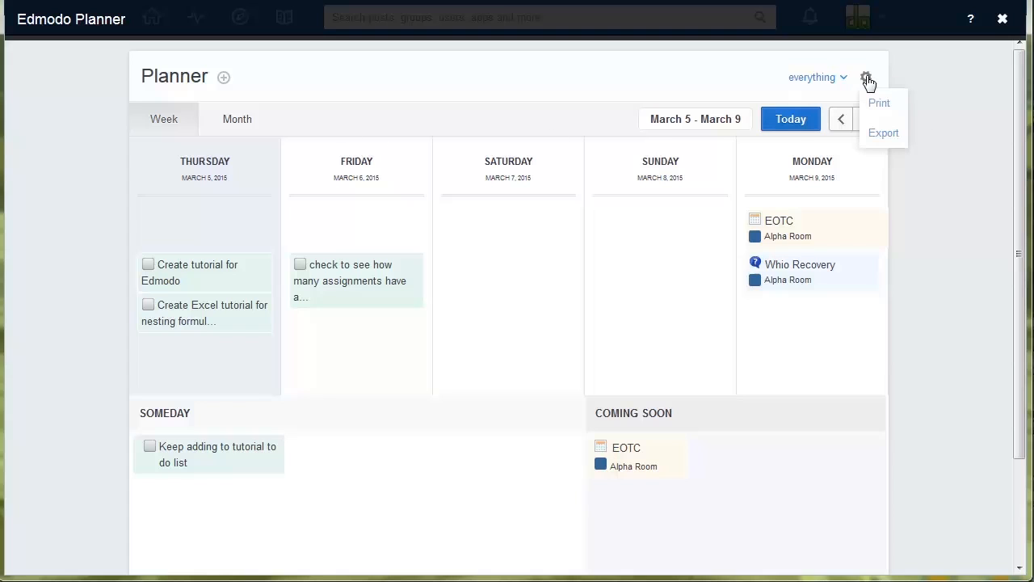
pyautogui.click(884, 138)
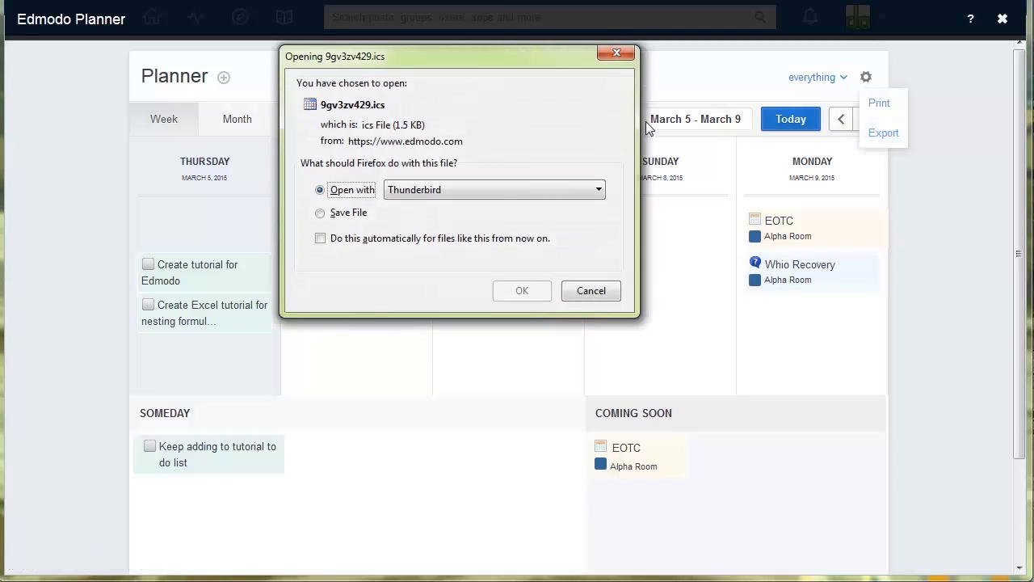
pyautogui.moveTo(471, 66); pyautogui.dragTo(491, 172)
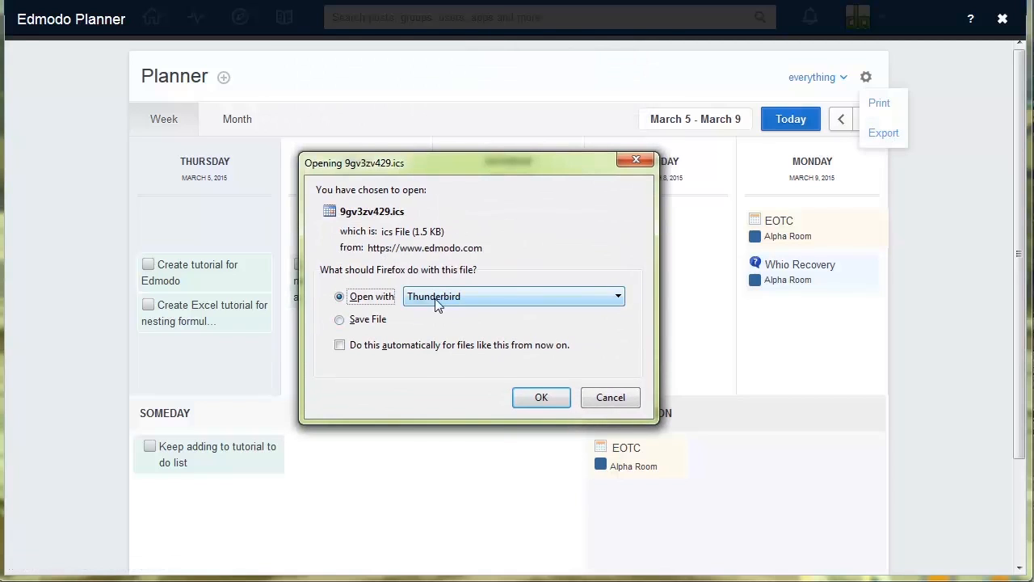
pyautogui.click(622, 294)
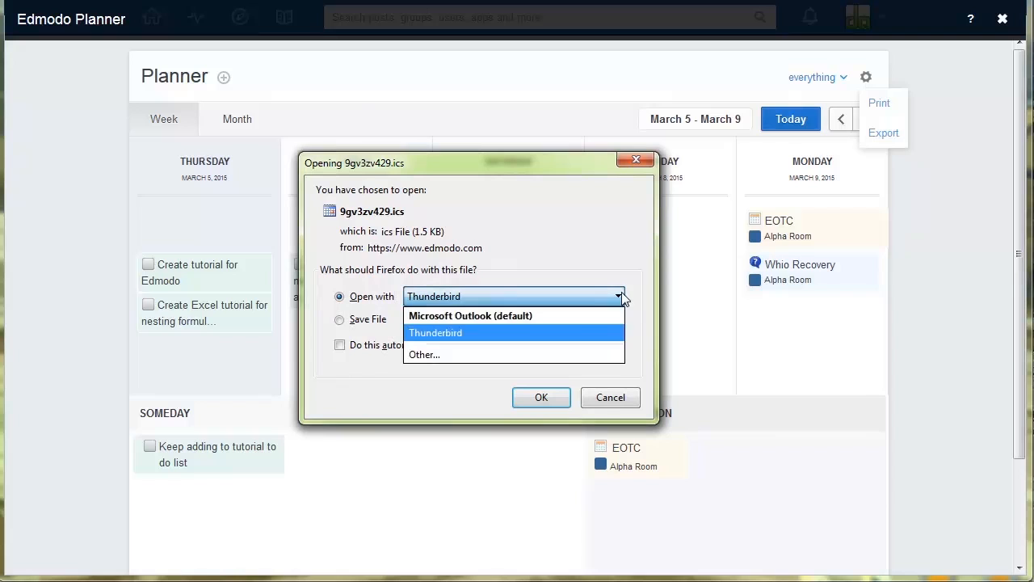
pyautogui.click(565, 332)
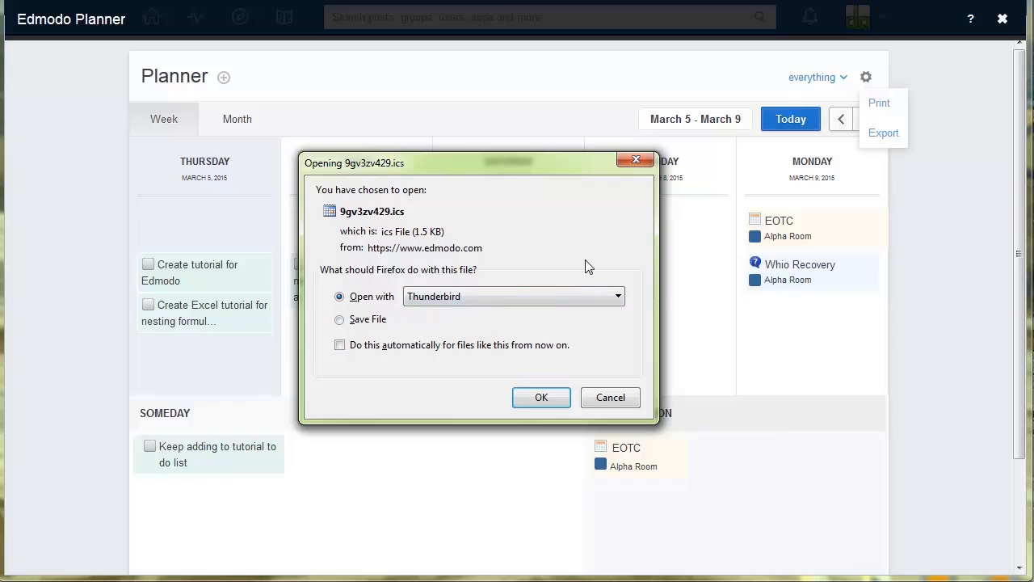
pyautogui.click(636, 160)
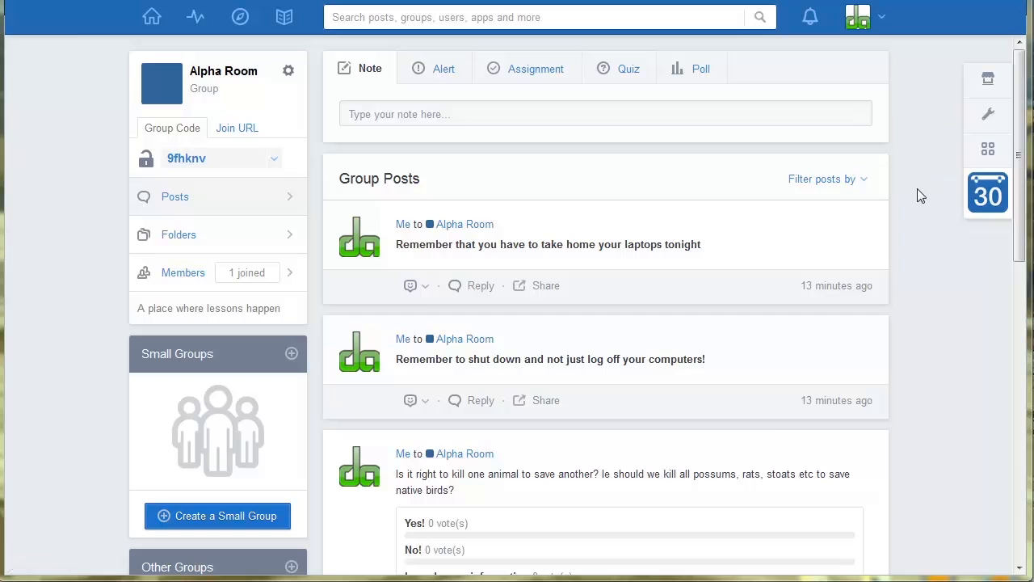
# - Look over the available apps and the installed apps under Manage My Apps, and go to the app store
pyautogui.click(990, 149)
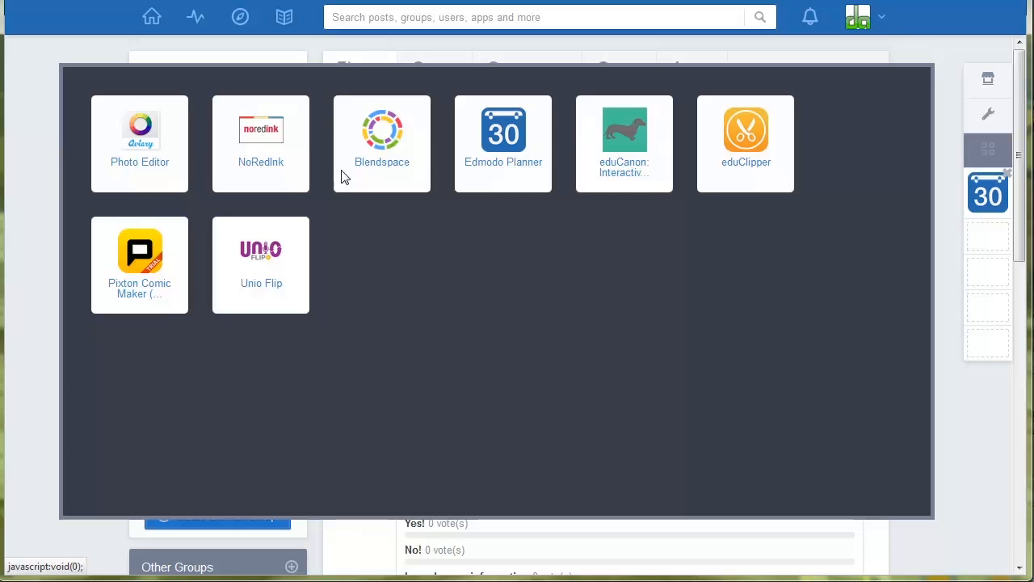
pyautogui.click(989, 119)
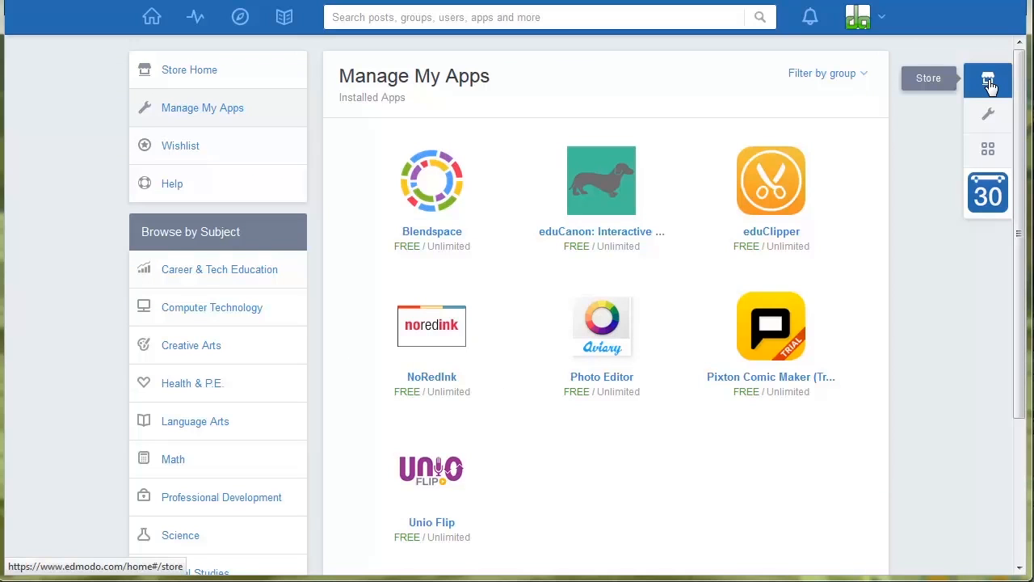
pyautogui.click(988, 81)
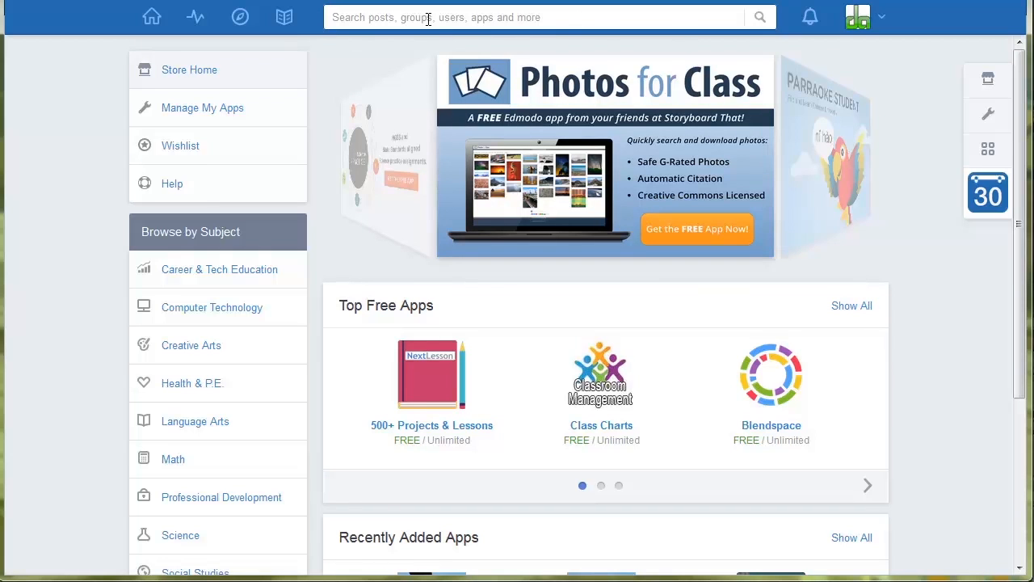
# - Search Edmodo for "zaption"
pyautogui.click(428, 20)
pyautogui.write('z')
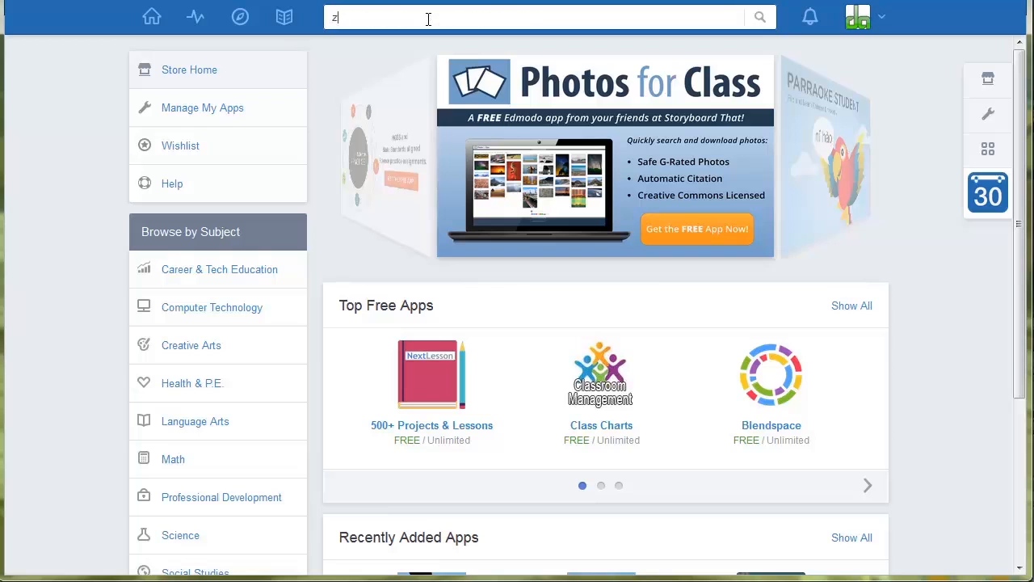
pyautogui.write('aption')
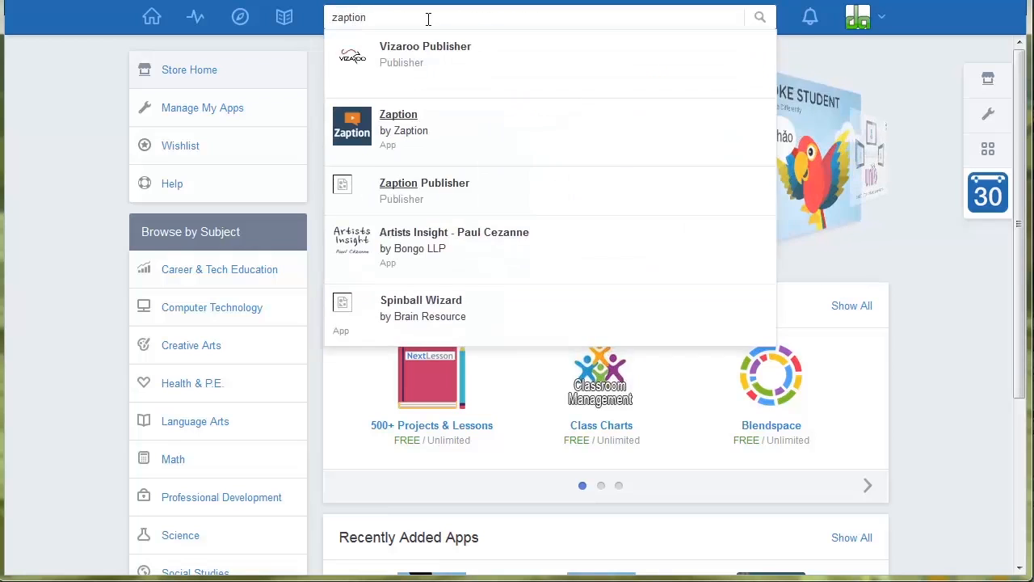
pyautogui.press('Return')
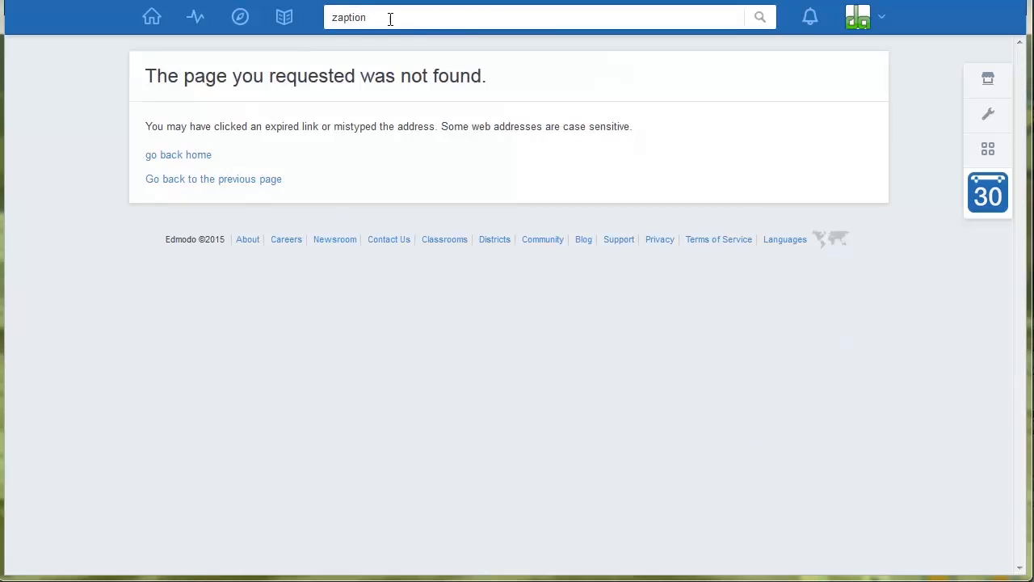
# - Return to the app store and open the Zaption app page from the featured apps
pyautogui.click(993, 84)
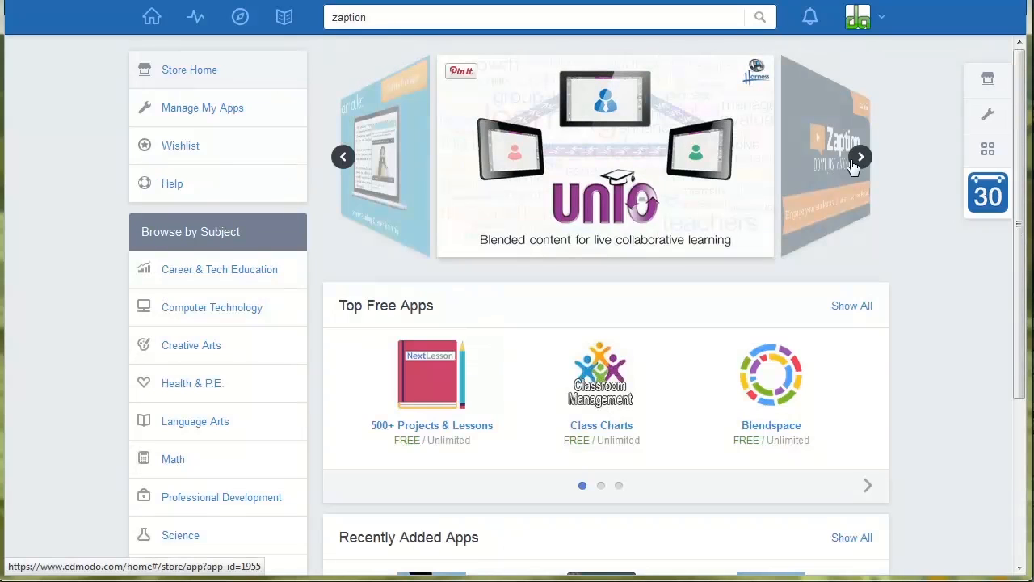
pyautogui.click(860, 158)
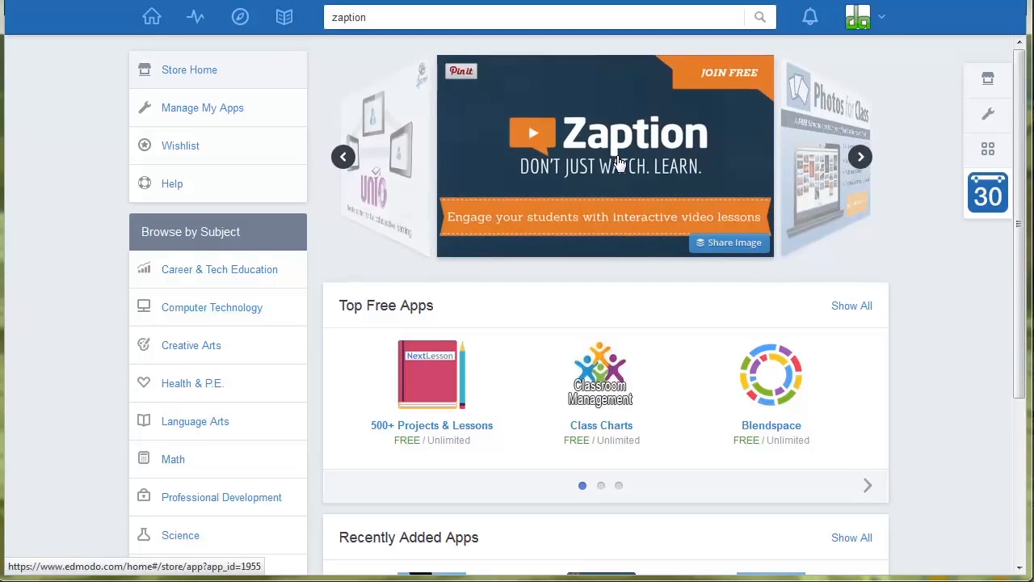
pyautogui.click(618, 162)
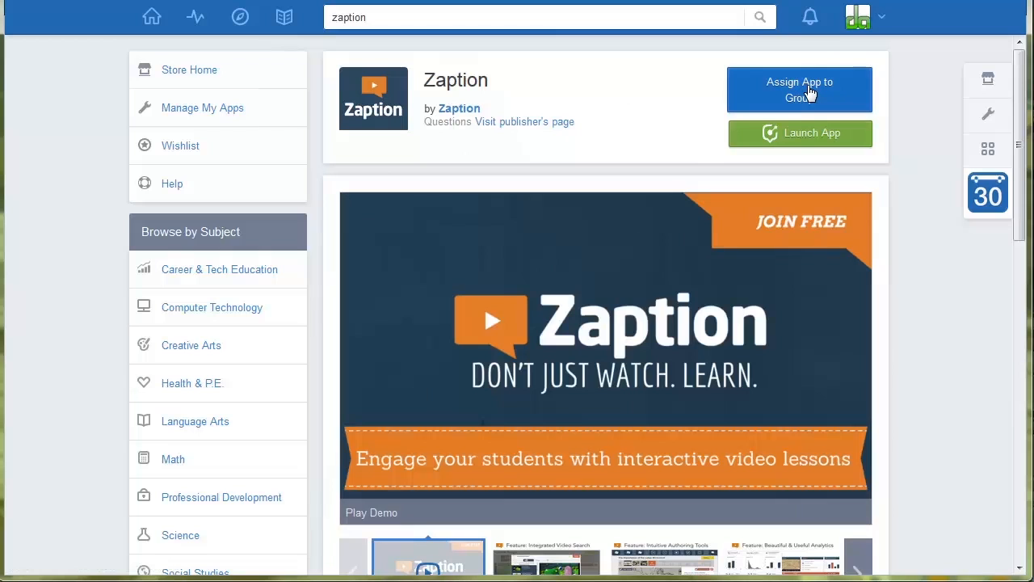
# - Assign the Zaption app to the Alpha Room group, agree to the End User Agreement, and install it
pyautogui.click(810, 93)
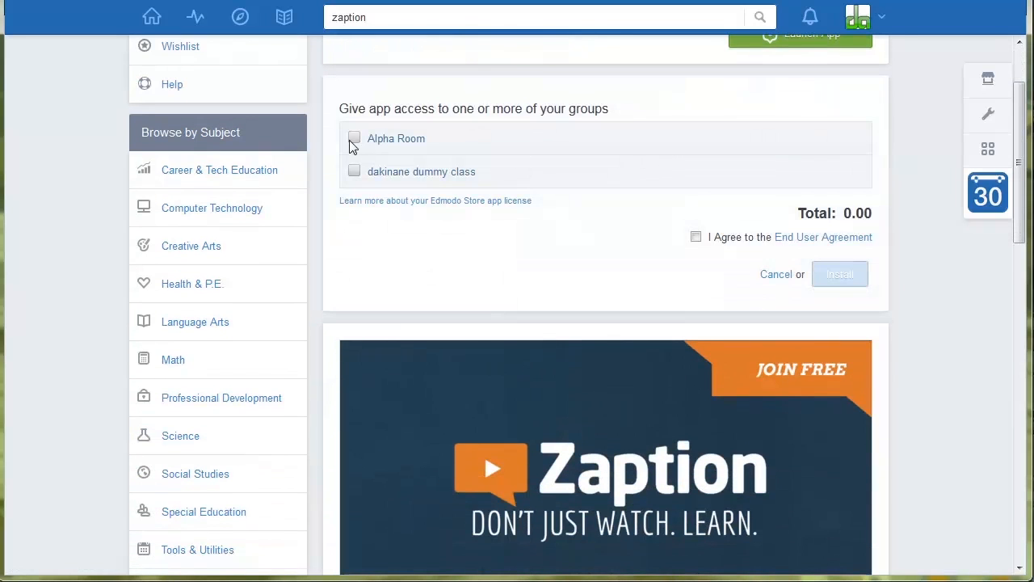
pyautogui.click(353, 139)
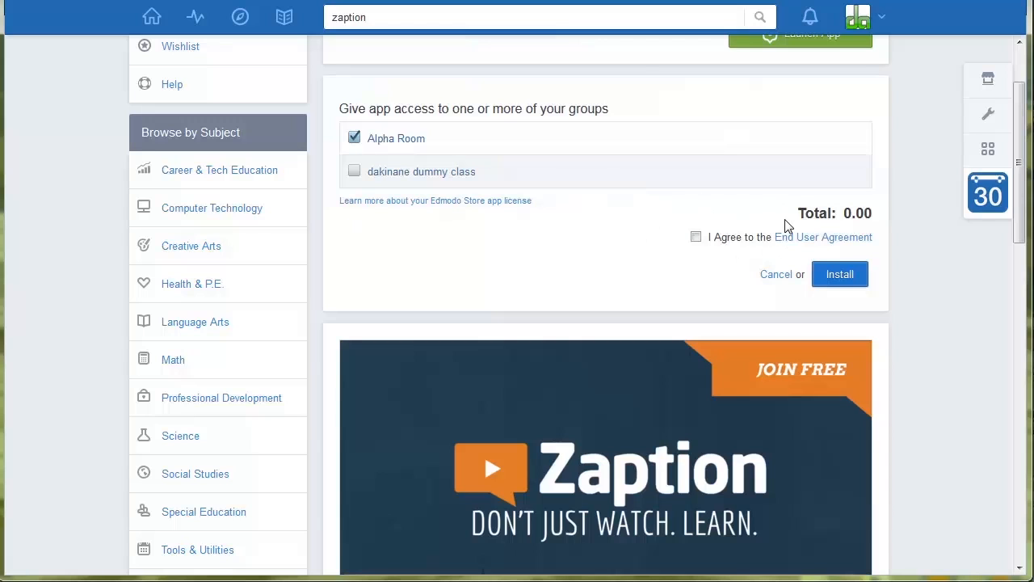
pyautogui.click(696, 237)
pyautogui.click(841, 275)
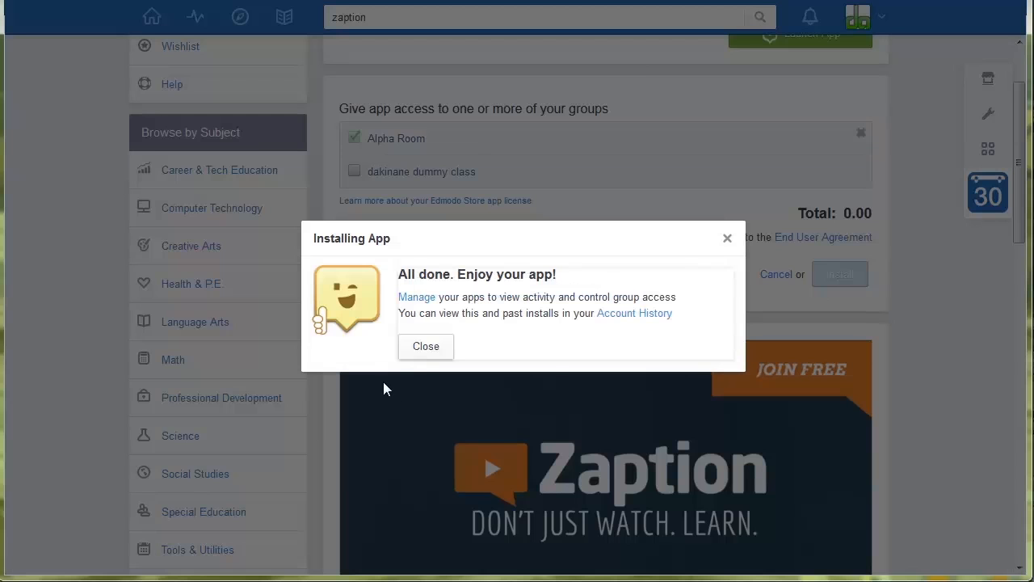
pyautogui.click(425, 347)
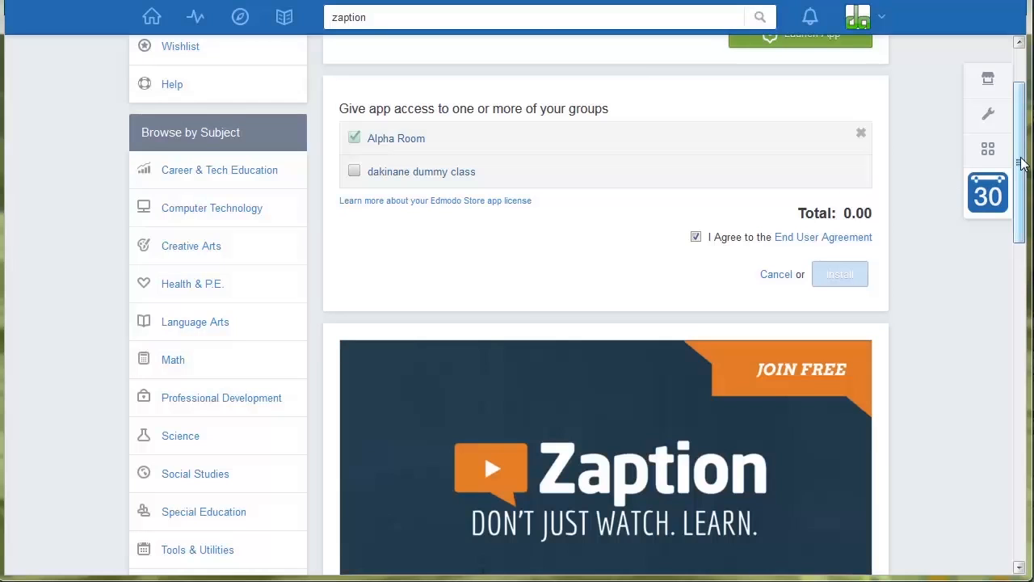
# - Look over the Zaption preview and browse the store's full list of Top Free Apps
pyautogui.moveTo(1022, 162); pyautogui.dragTo(1024, 237)
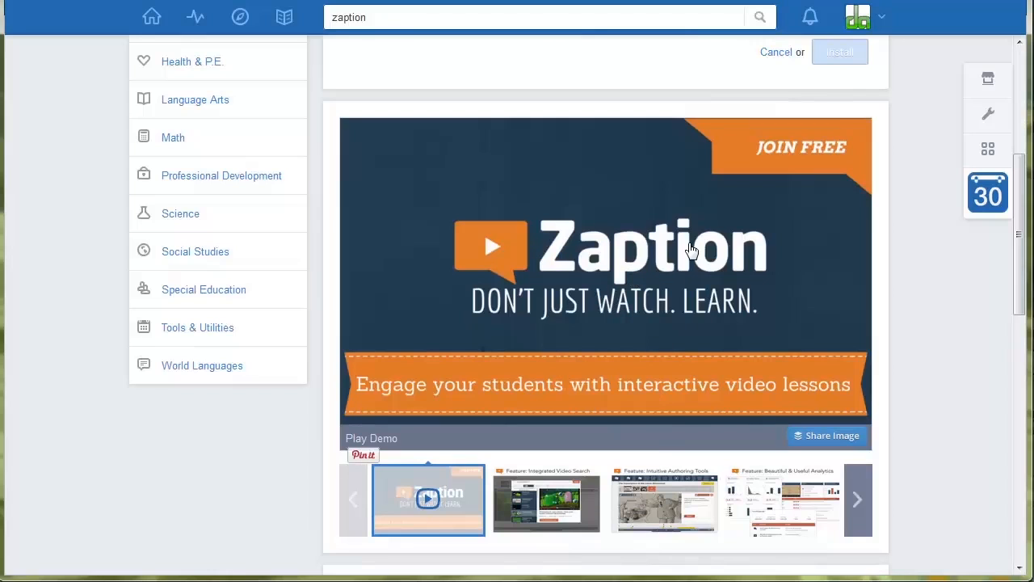
pyautogui.click(988, 82)
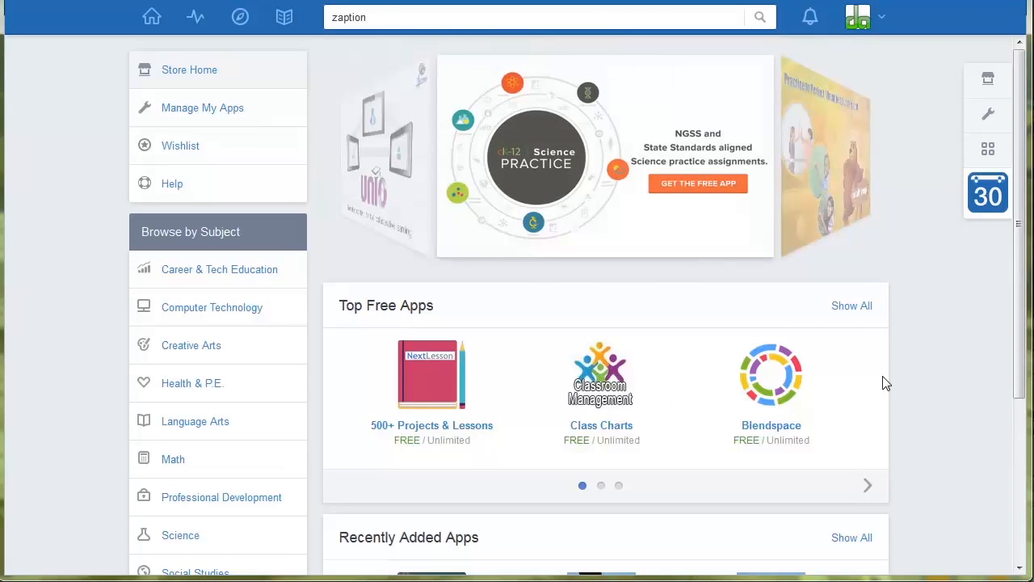
pyautogui.click(848, 310)
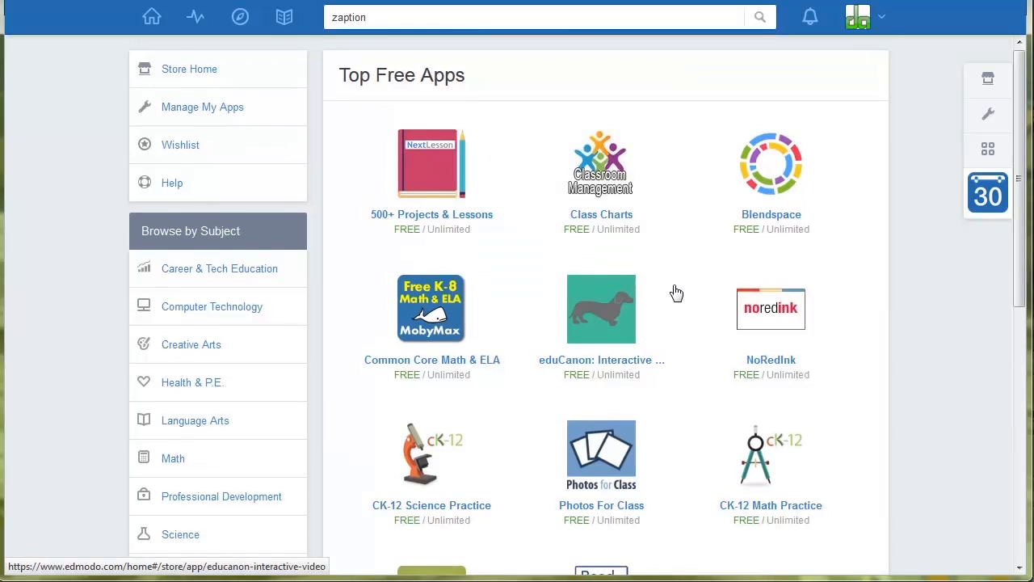
pyautogui.scroll(-3, 674, 296)
pyautogui.scroll(-6, 677, 300)
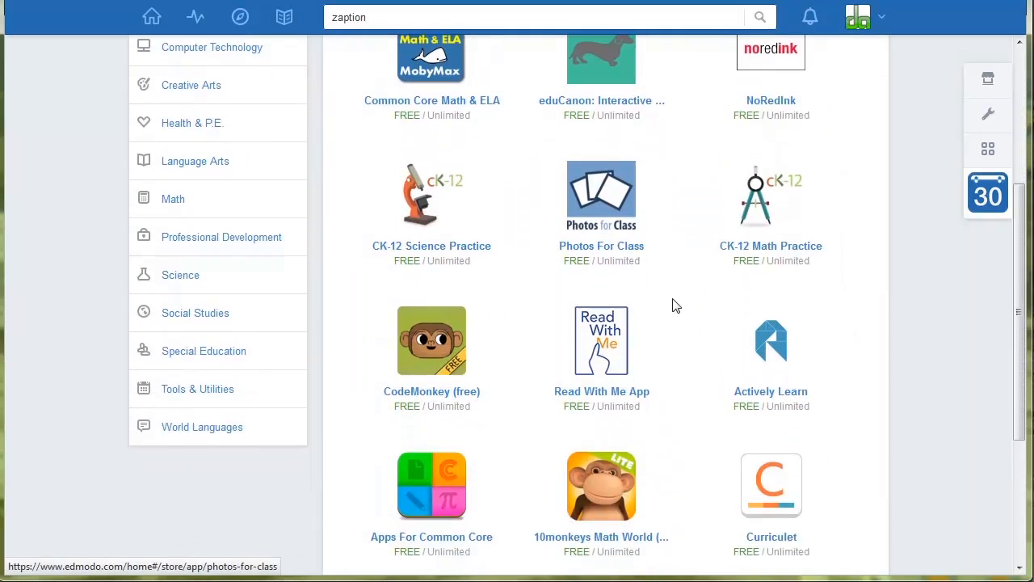
pyautogui.scroll(-4, 674, 307)
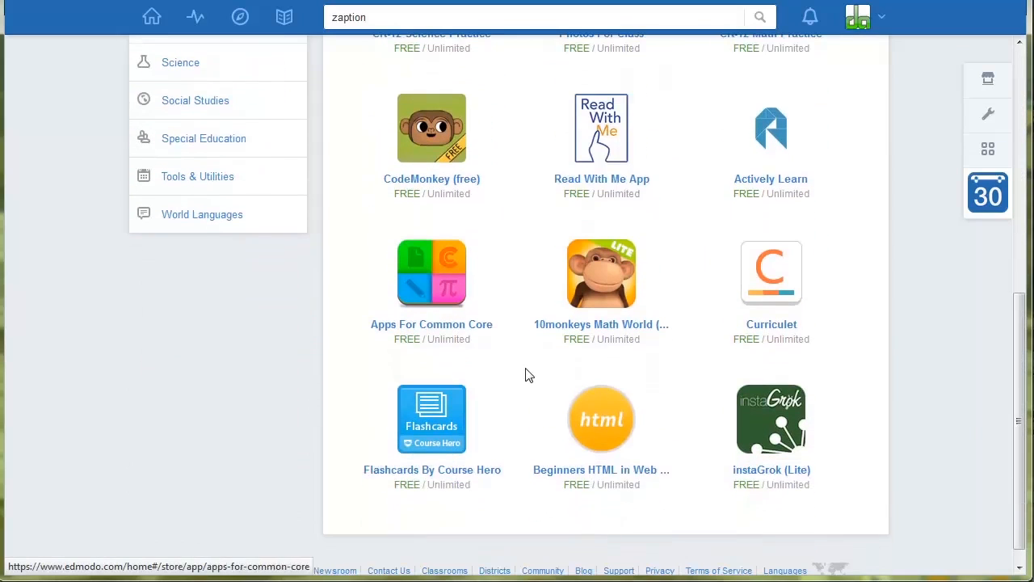
pyautogui.scroll(10, 842, 365)
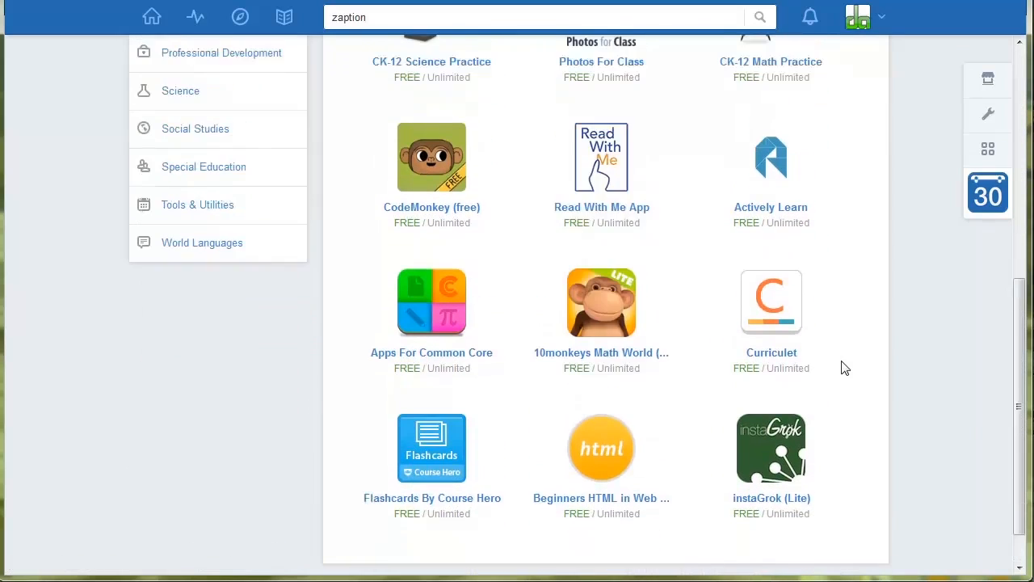
pyautogui.scroll(2, 847, 349)
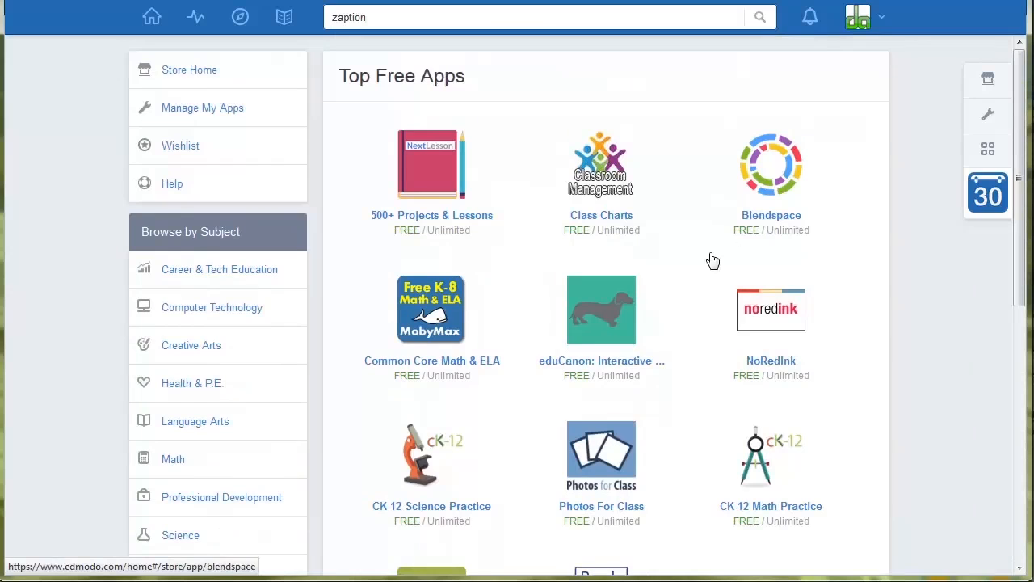
pyautogui.scroll(-3, 805, 400)
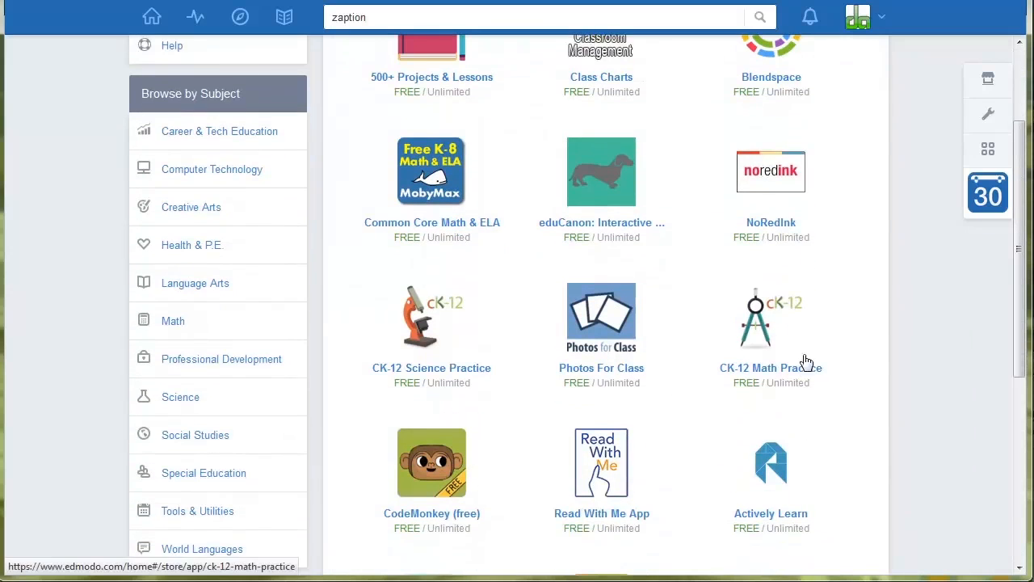
# - Install the free CK-12 Math Practice app for Alpha Room, agreeing to the End User Agreement
pyautogui.click(752, 331)
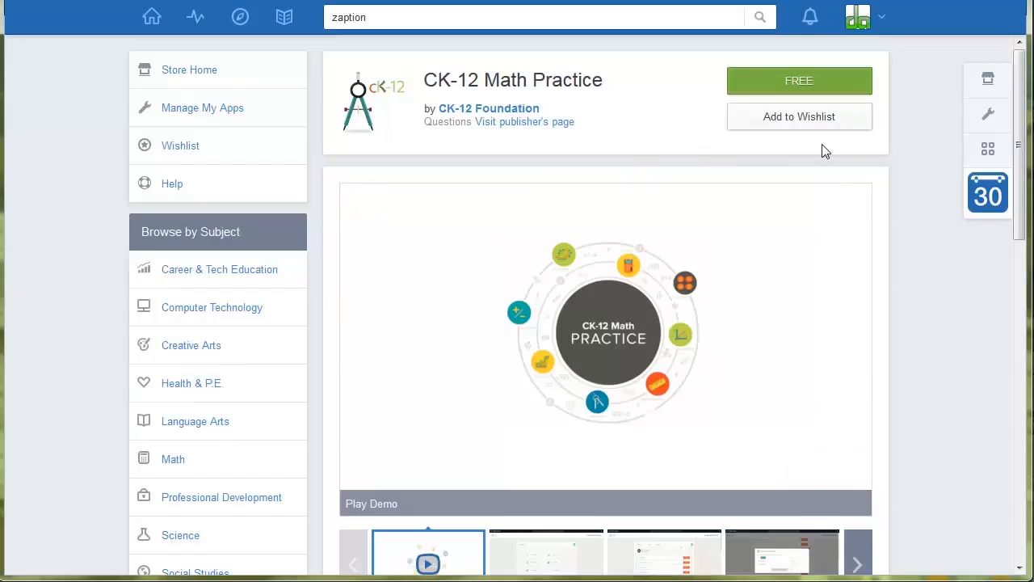
pyautogui.click(798, 83)
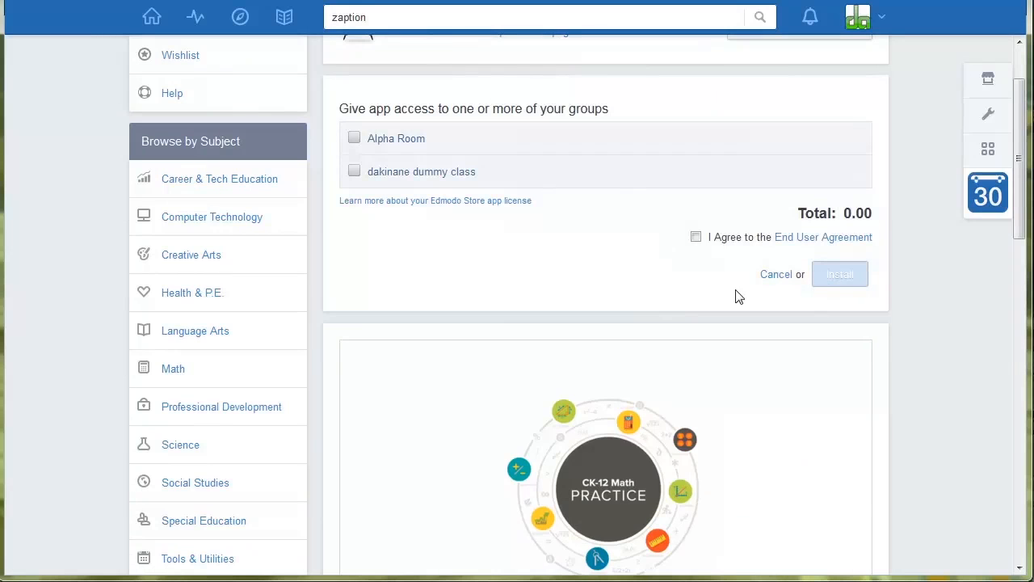
pyautogui.click(355, 139)
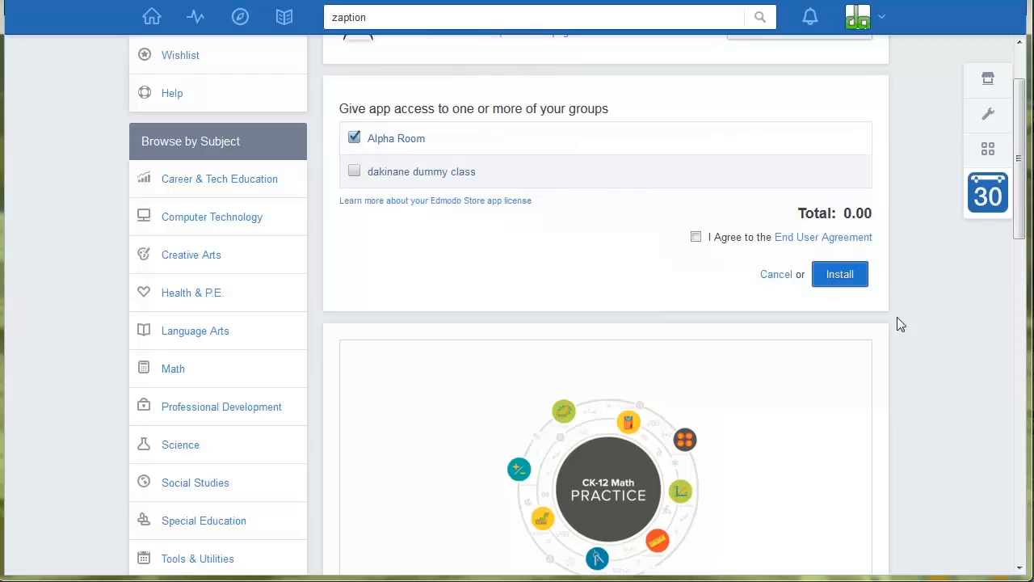
pyautogui.click(842, 279)
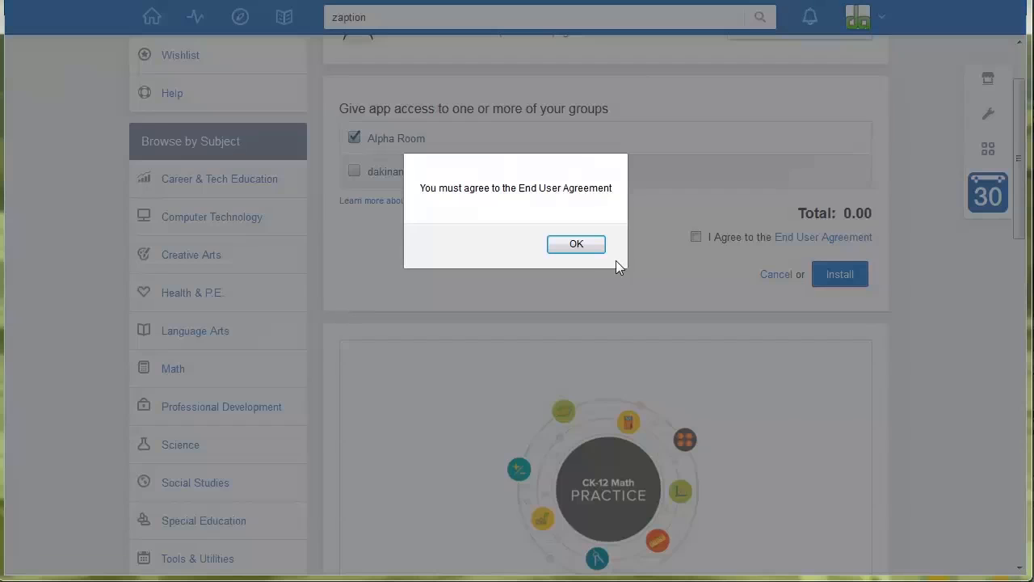
pyautogui.press('Return')
pyautogui.click(695, 238)
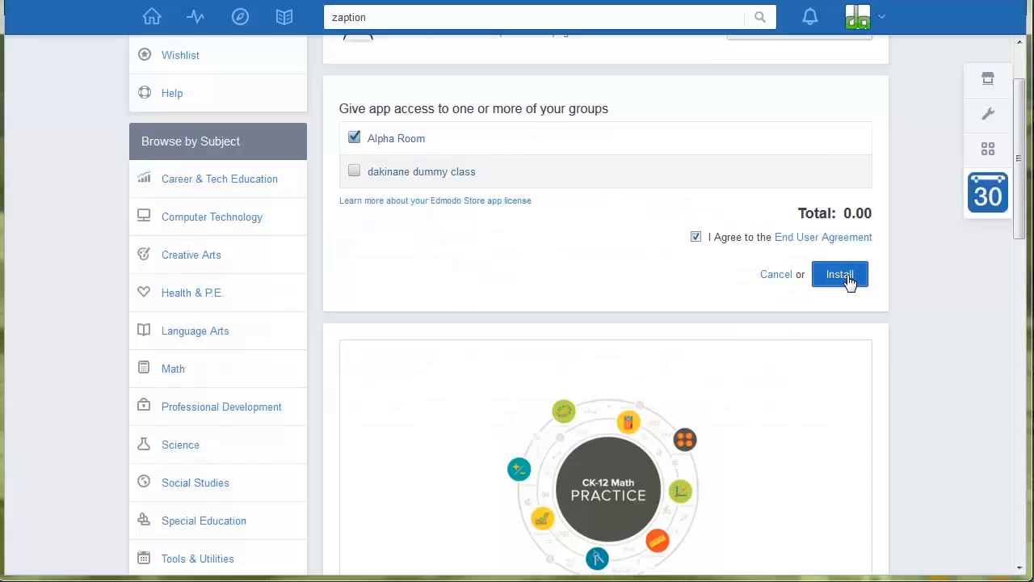
pyautogui.click(847, 276)
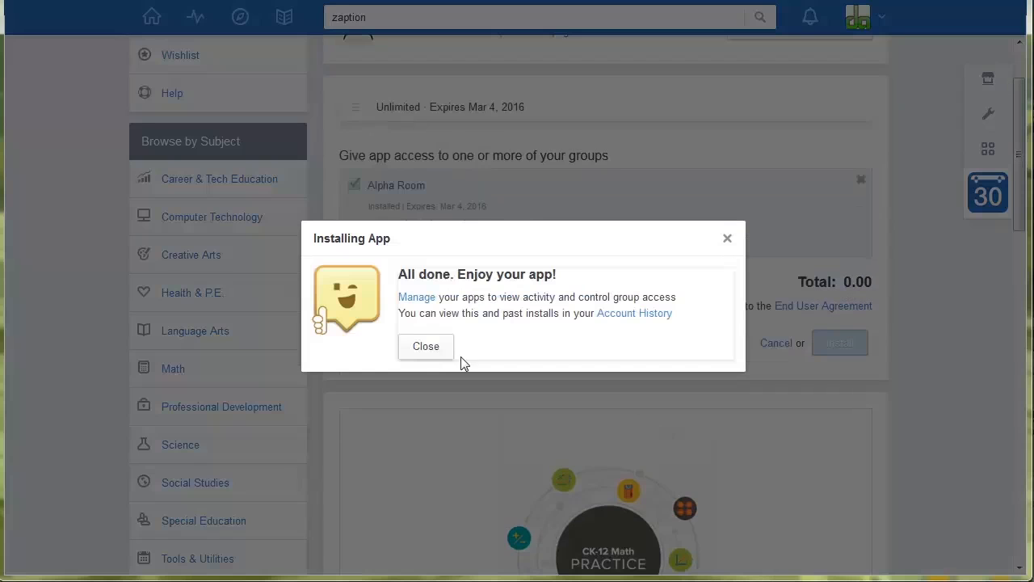
pyautogui.click(429, 346)
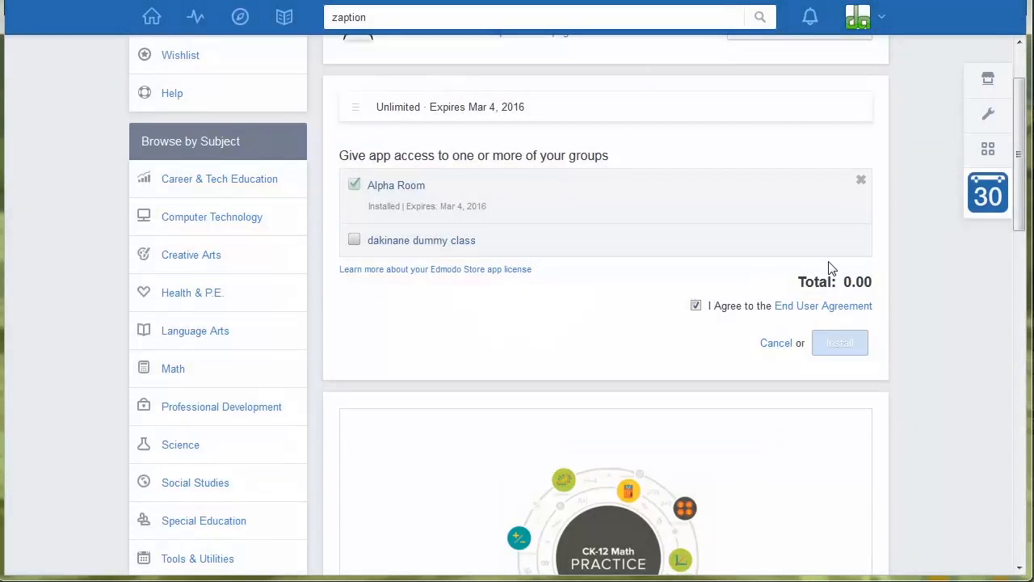
# - Request the uninstall of CK-12 Math Practice from Alpha Room and decline the confirmation
pyautogui.click(861, 181)
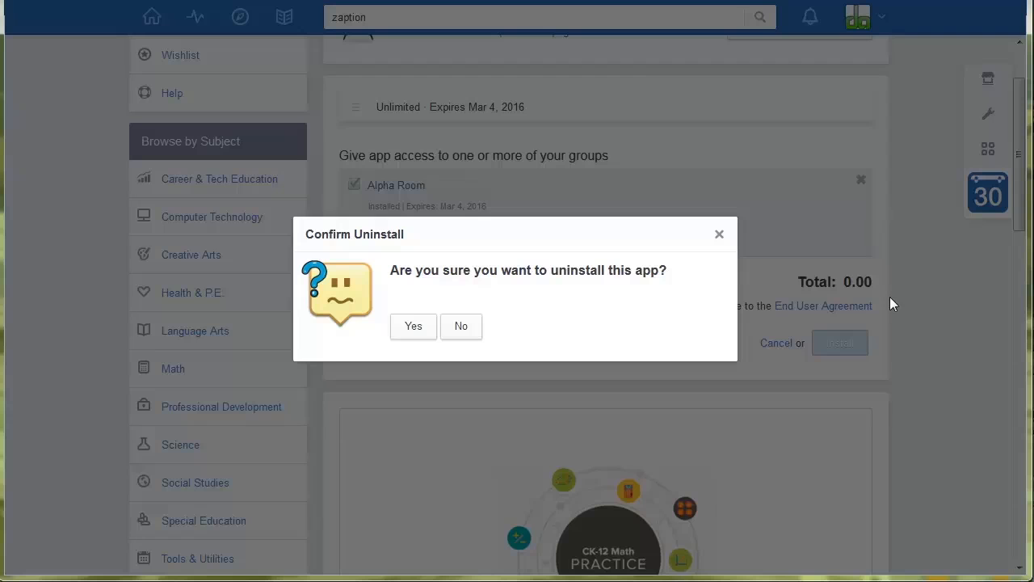
pyautogui.click(455, 333)
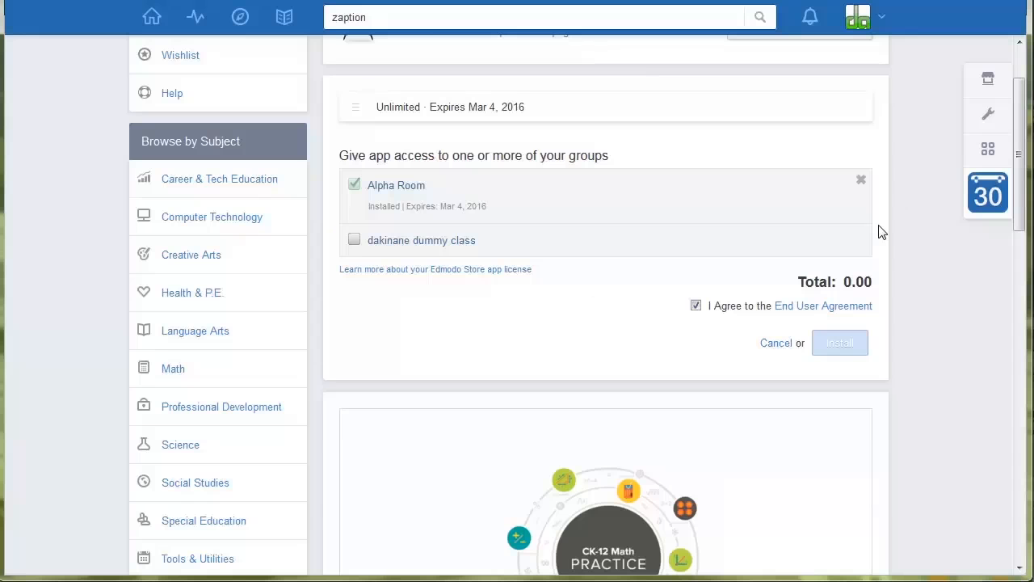
pyautogui.scroll(2, 907, 372)
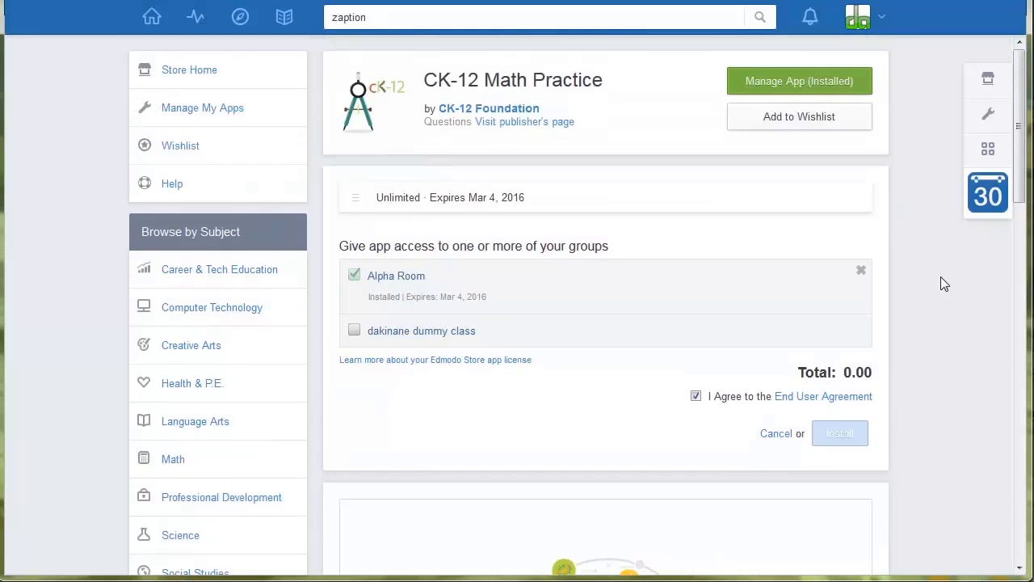
# - Look through the installed apps under Manage My Apps
pyautogui.click(999, 126)
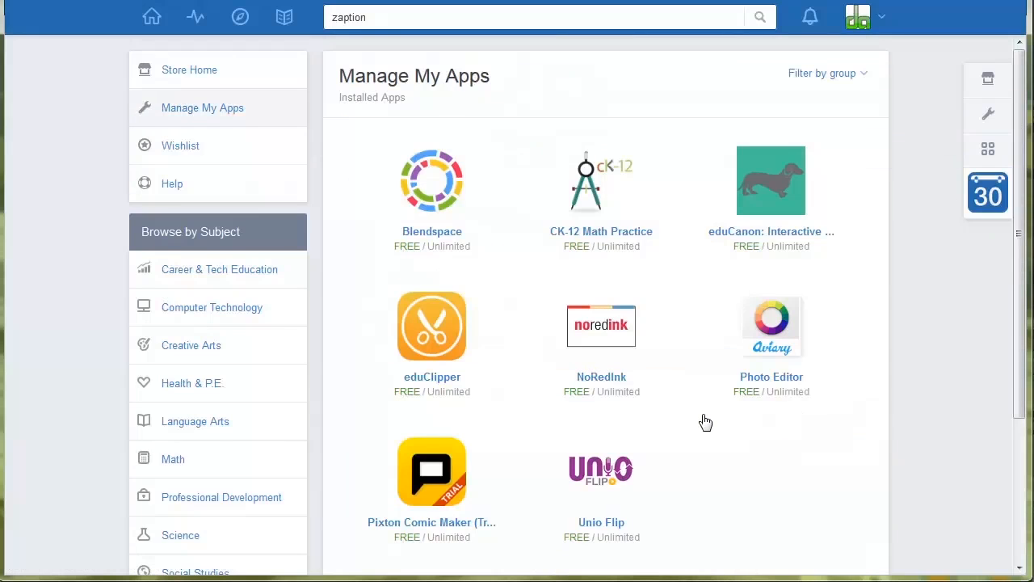
pyautogui.scroll(-2, 703, 423)
pyautogui.scroll(2, 704, 422)
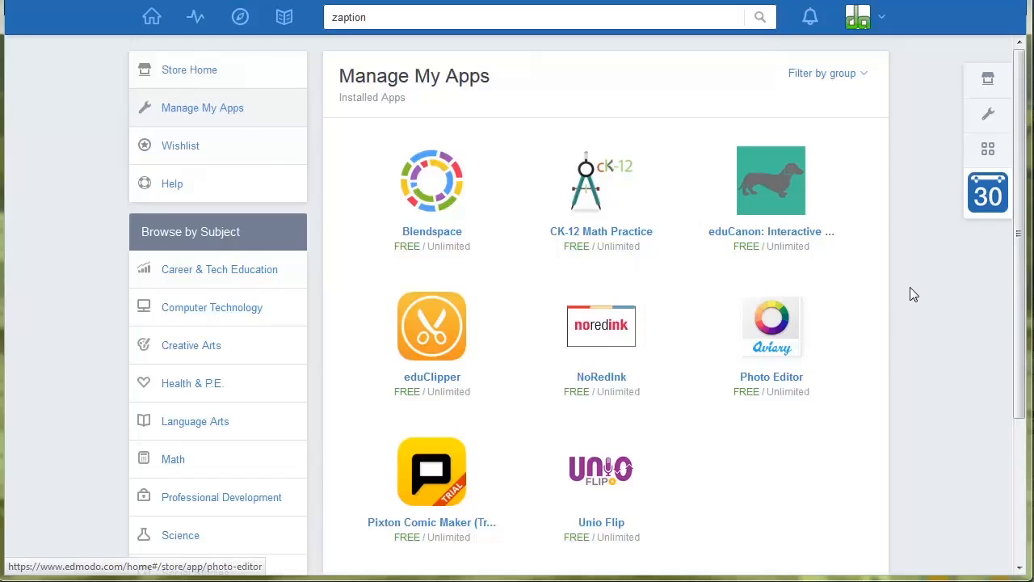
# - Add Blendspace, Zaption, Unio Flip and eduClipper from the app launcher to the quick-access bar below Edmodo Planner
pyautogui.click(990, 150)
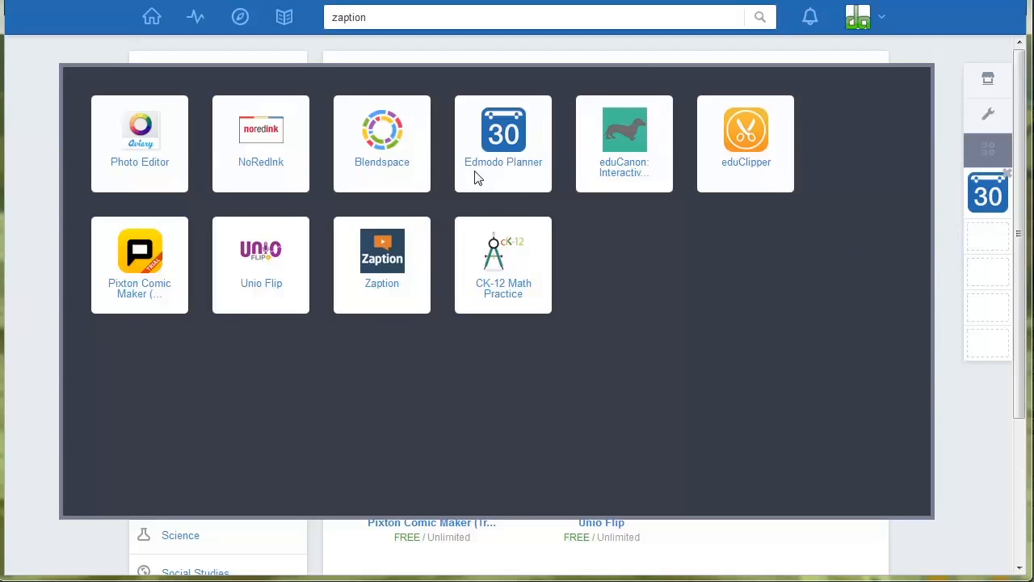
pyautogui.click(388, 143)
pyautogui.moveTo(383, 157); pyautogui.dragTo(987, 249)
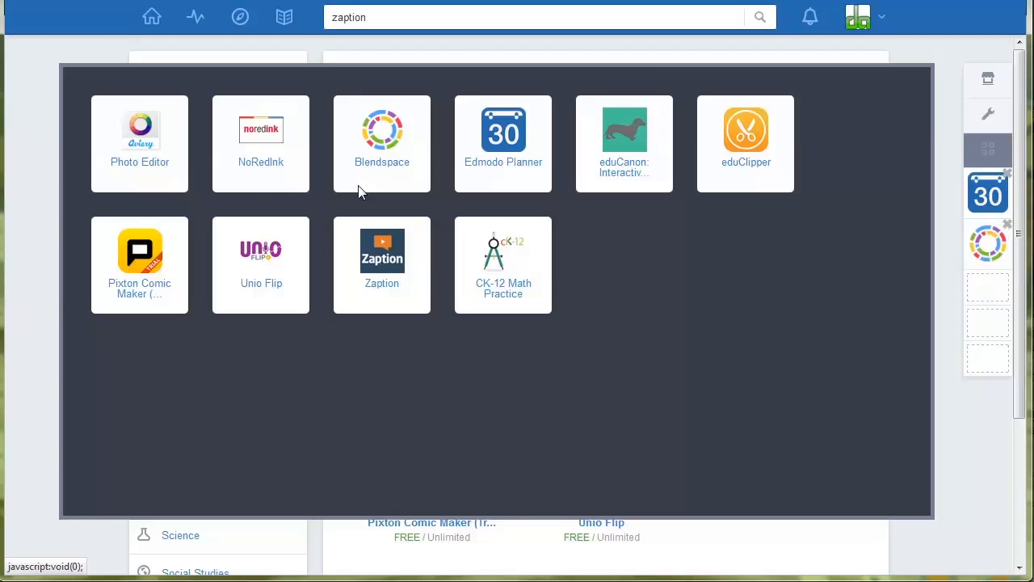
pyautogui.moveTo(370, 259); pyautogui.dragTo(984, 289)
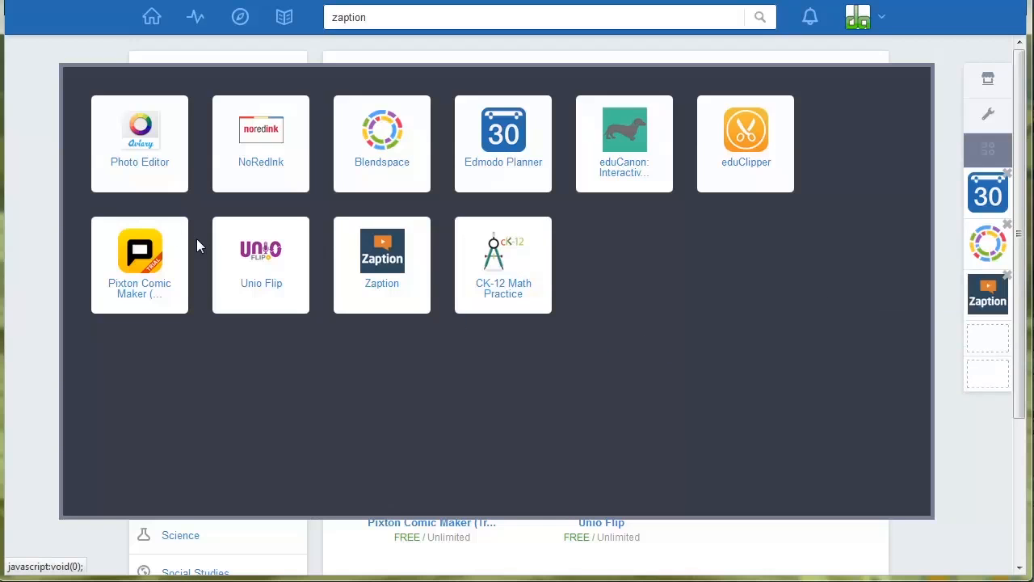
pyautogui.moveTo(263, 259); pyautogui.dragTo(985, 348)
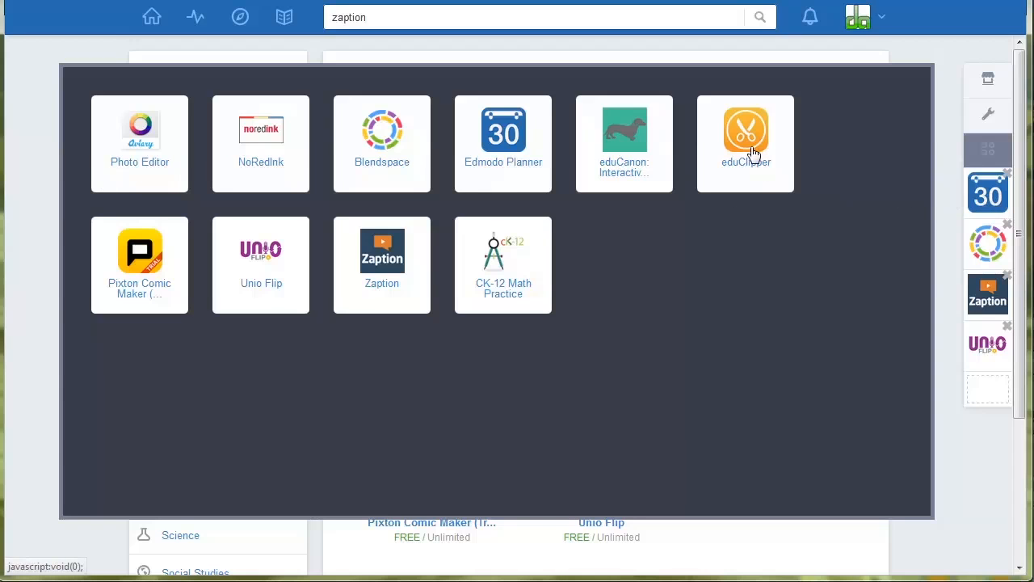
pyautogui.moveTo(753, 157); pyautogui.dragTo(996, 399)
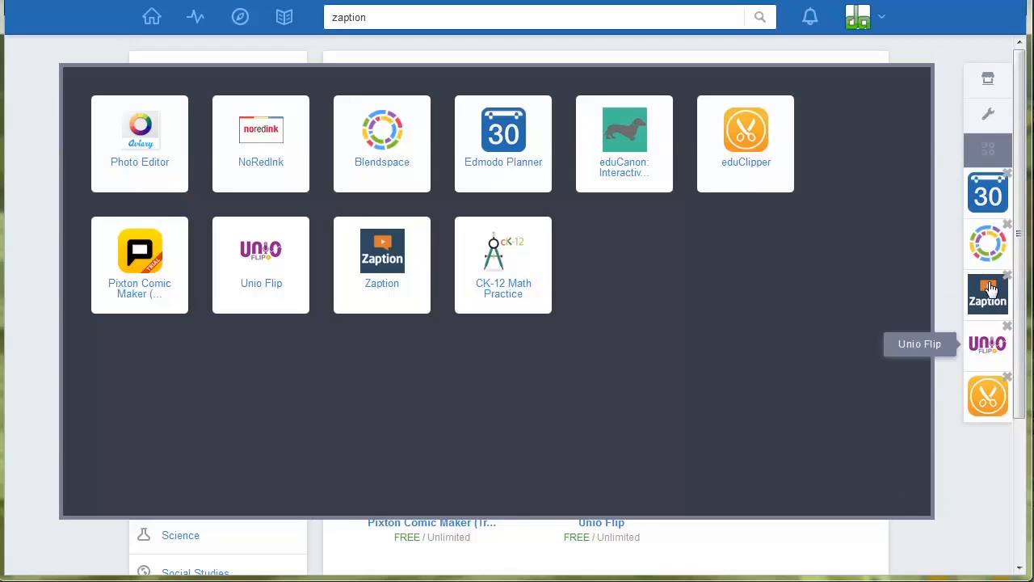
# - Revisit the app store, the installed apps page and the app launcher, and close the launcher
pyautogui.click(996, 85)
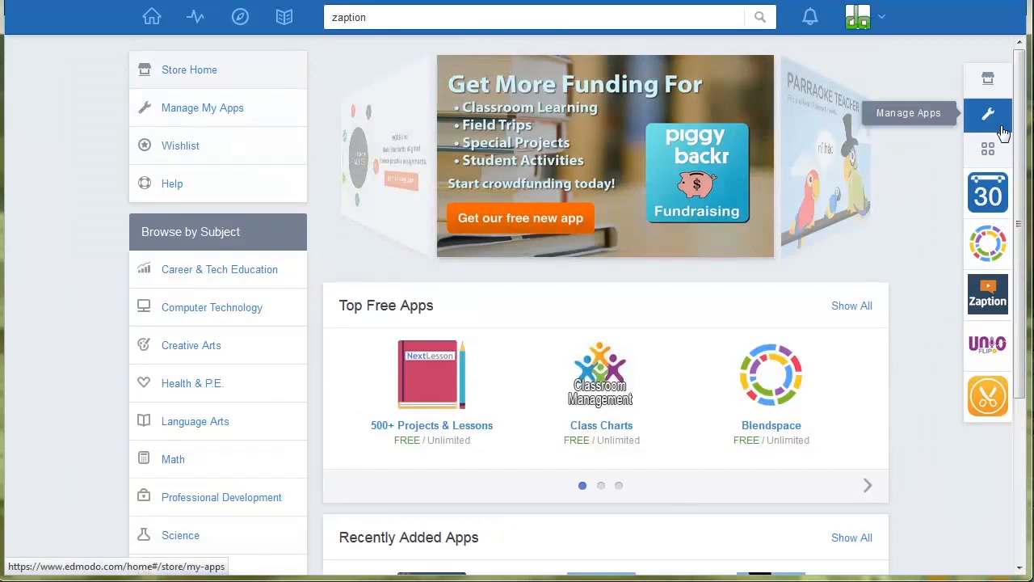
pyautogui.click(1000, 120)
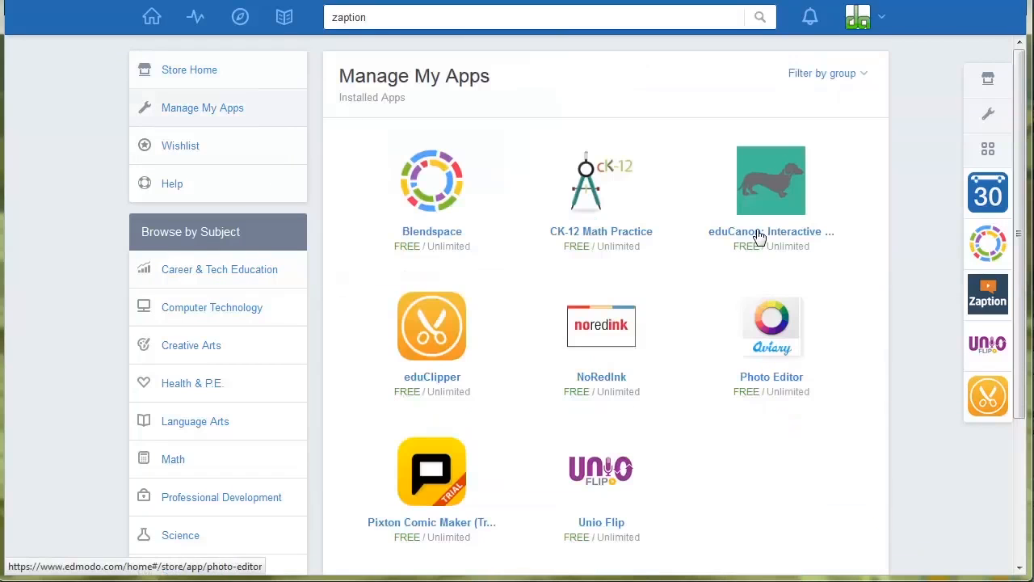
pyautogui.click(988, 148)
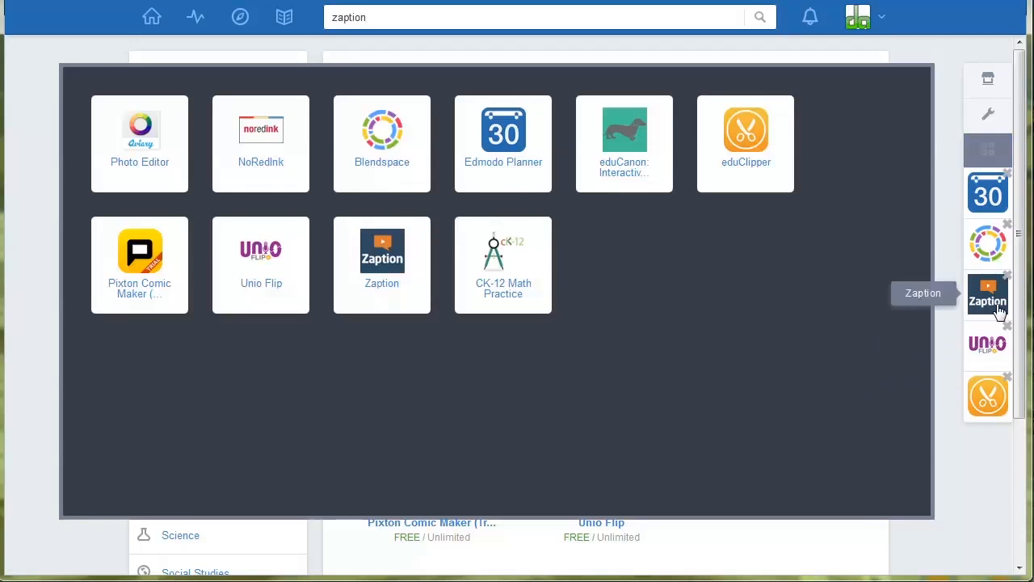
pyautogui.click(973, 489)
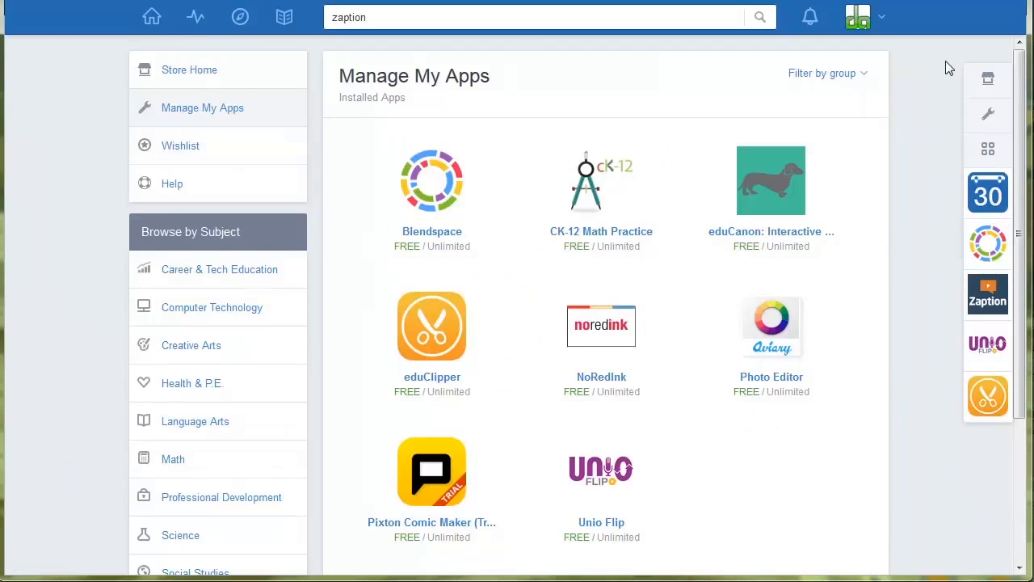
# - From the home page, launch Blendspace to view its lessons and the new-lesson editor, and close it
pyautogui.click(152, 21)
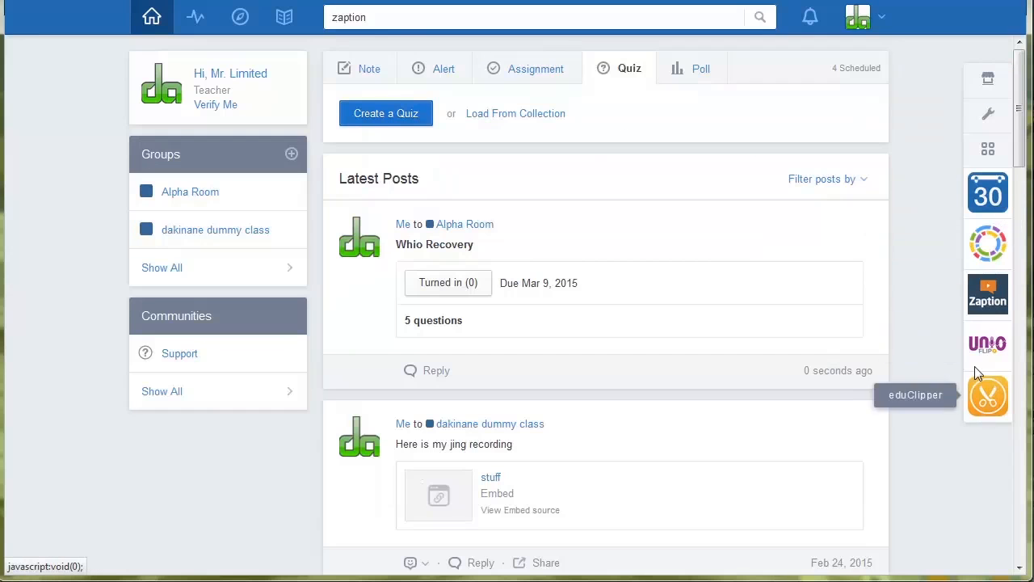
pyautogui.click(987, 242)
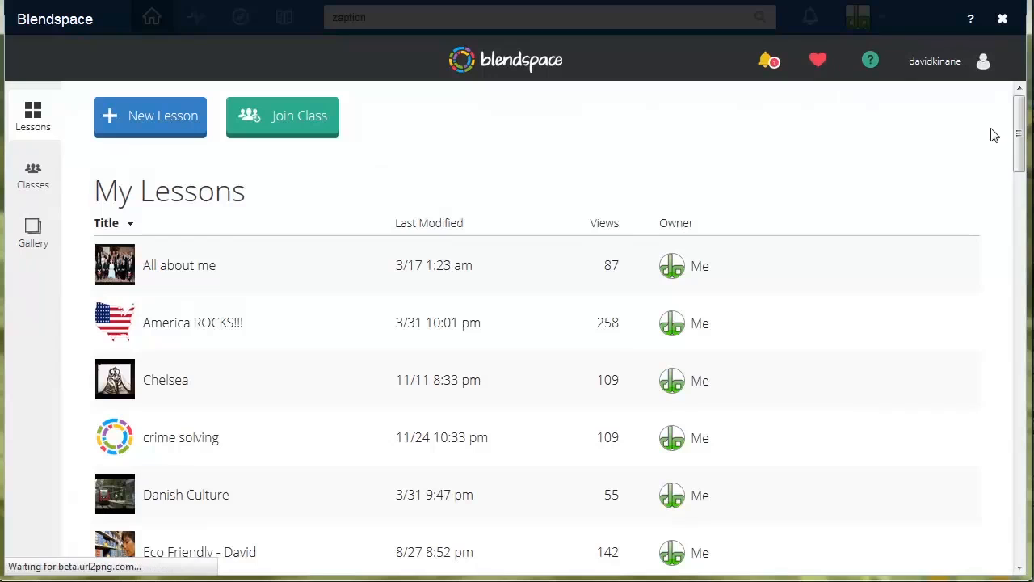
pyautogui.moveTo(1018, 132)
pyautogui.mouseDown()
pyautogui.moveTo(1020, 267)
pyautogui.moveTo(1020, 141)
pyautogui.mouseUp()
pyautogui.click(149, 118)
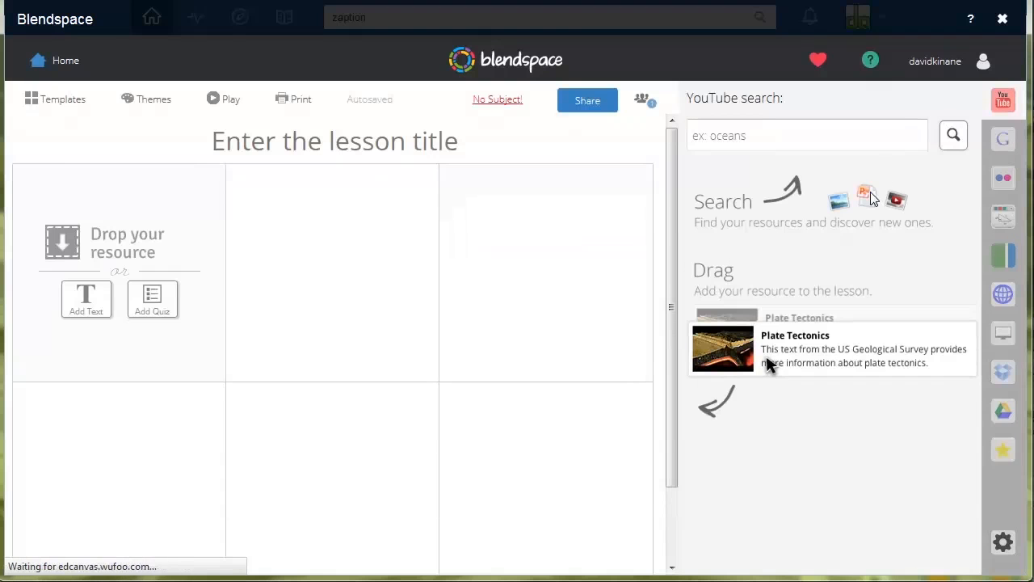
pyautogui.click(1004, 24)
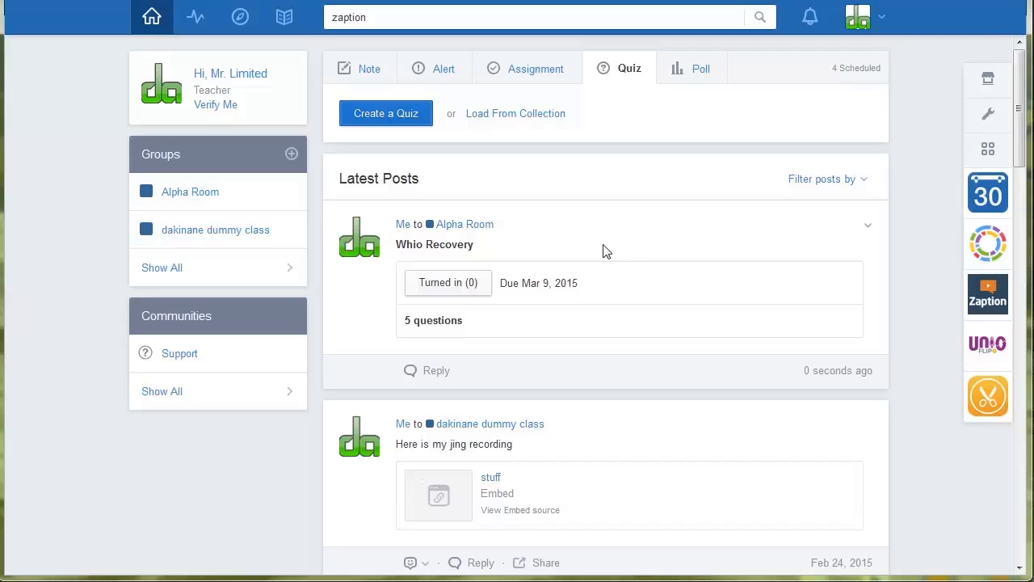